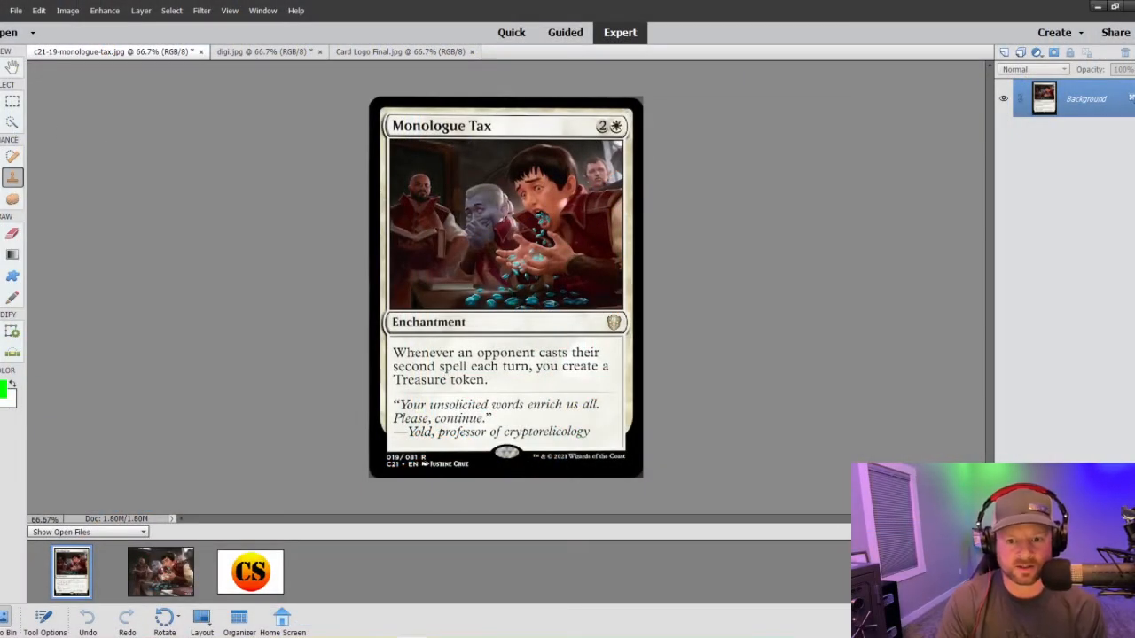
- Select the card's Enchantment type bar and rules text box with the Quick Selection tool
{"action": "left_click", "coordinate": [417, 354]}
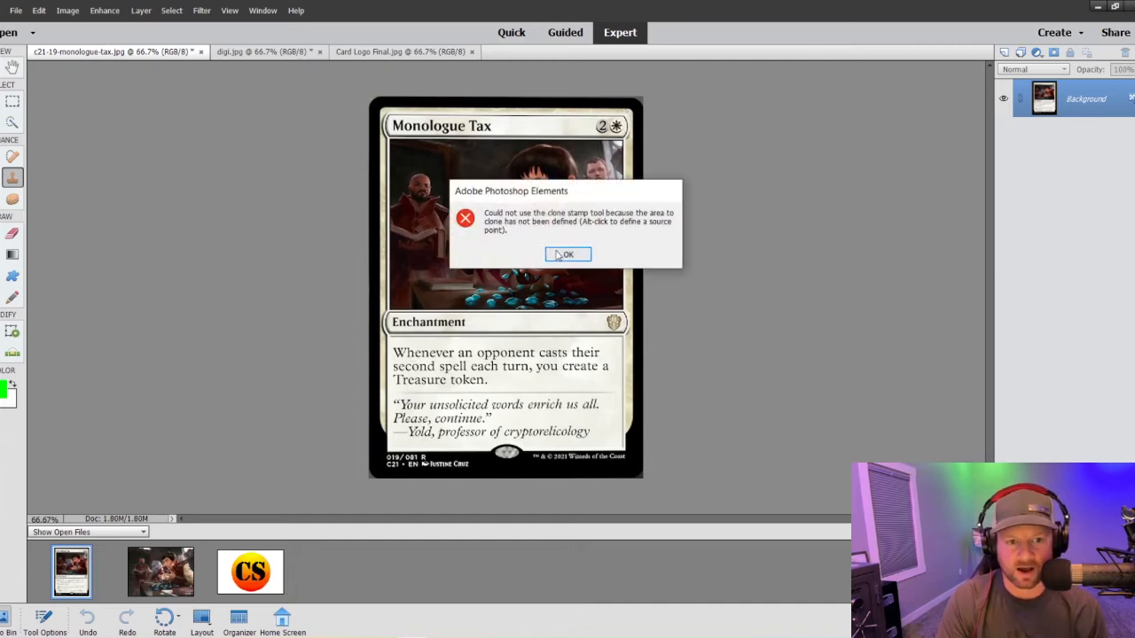
{"action": "left_click", "coordinate": [567, 253]}
{"action": "left_click", "coordinate": [12, 121]}
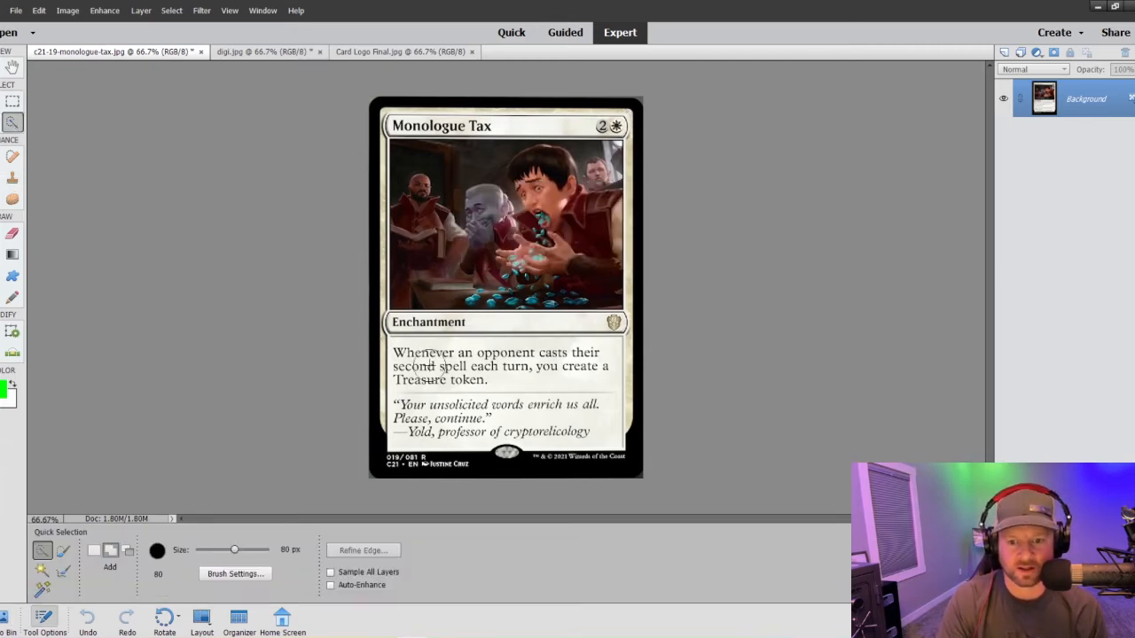
{"action": "mouse_move", "coordinate": [402, 347]}
{"action": "left_mouse_down"}
{"action": "mouse_move", "coordinate": [433, 360]}
{"action": "mouse_move", "coordinate": [568, 365]}
{"action": "mouse_move", "coordinate": [580, 403]}
{"action": "mouse_move", "coordinate": [447, 419]}
{"action": "mouse_move", "coordinate": [413, 410]}
{"action": "mouse_move", "coordinate": [415, 390]}
{"action": "left_mouse_up"}
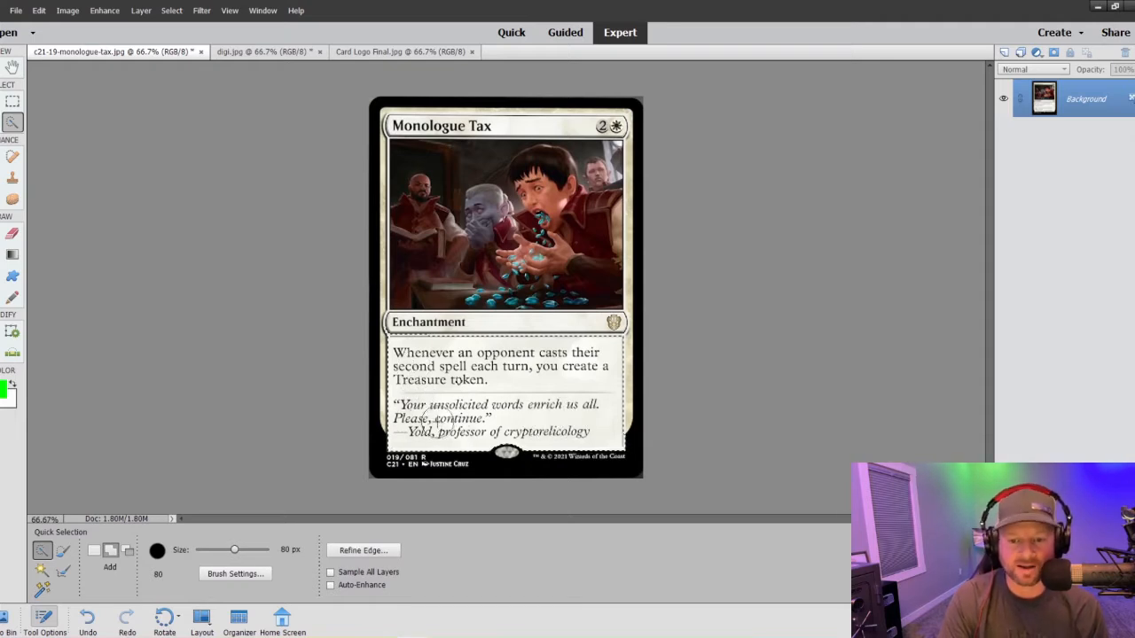
- Reduce the selection brush to 35 px and add the whole Monologue Tax title bar, including the mana cost, to the selection
{"action": "key", "text": "bracketleft"}
{"action": "key", "text": "bracketleft"}
{"action": "key", "text": "bracketleft"}
{"action": "key", "text": "bracketleft"}
{"action": "key", "text": "bracketleft"}
{"action": "key", "text": "bracketleft"}
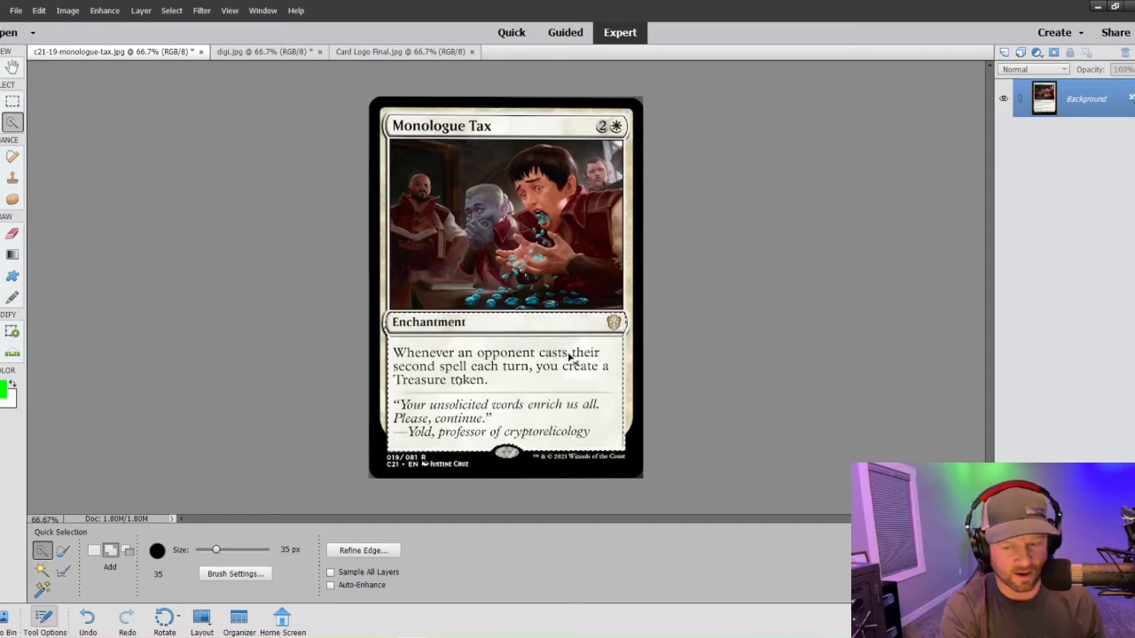
{"action": "key", "text": "ctrl+plus"}
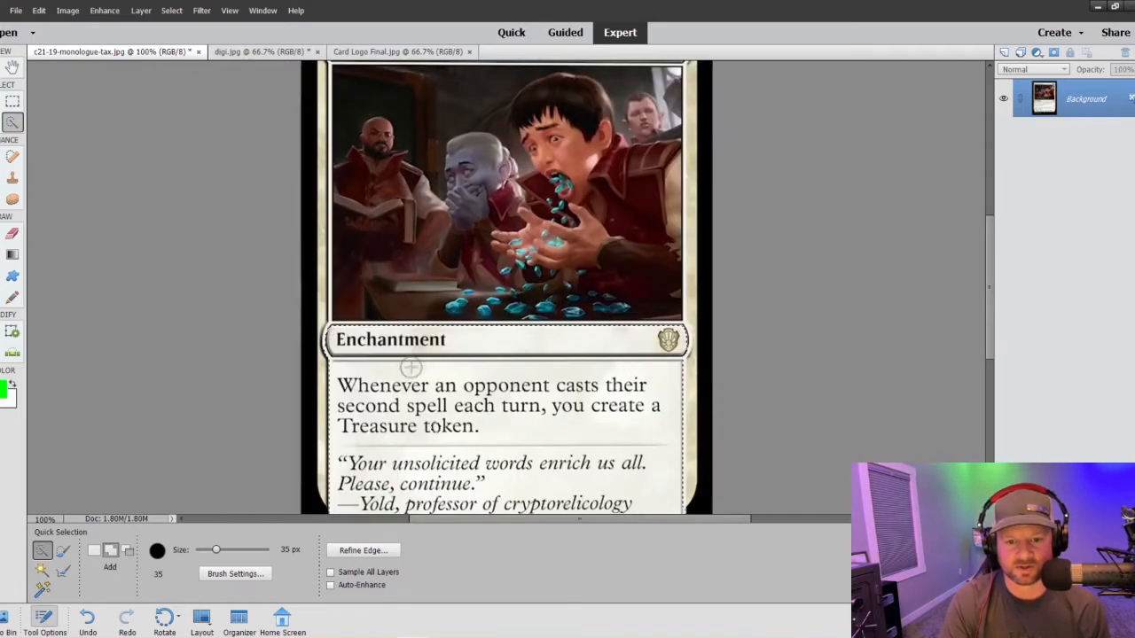
{"action": "scroll", "coordinate": [496, 390], "scroll_direction": "down", "scroll_amount": 3}
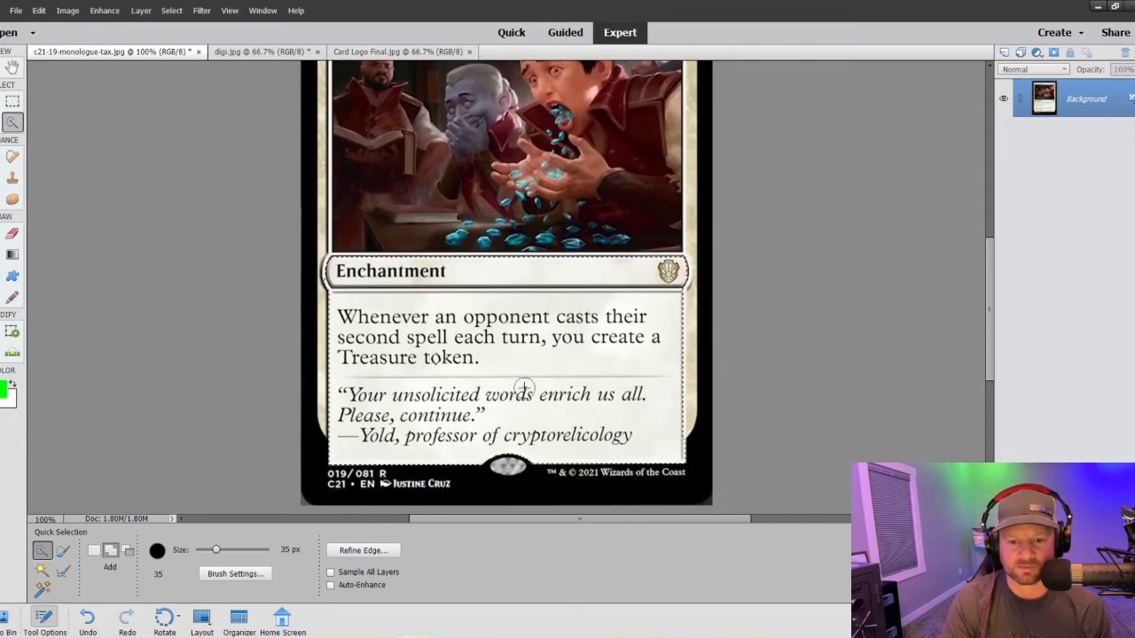
{"action": "scroll", "coordinate": [519, 390], "scroll_direction": "up", "scroll_amount": 2}
{"action": "scroll", "coordinate": [525, 390], "scroll_direction": "up", "scroll_amount": 2}
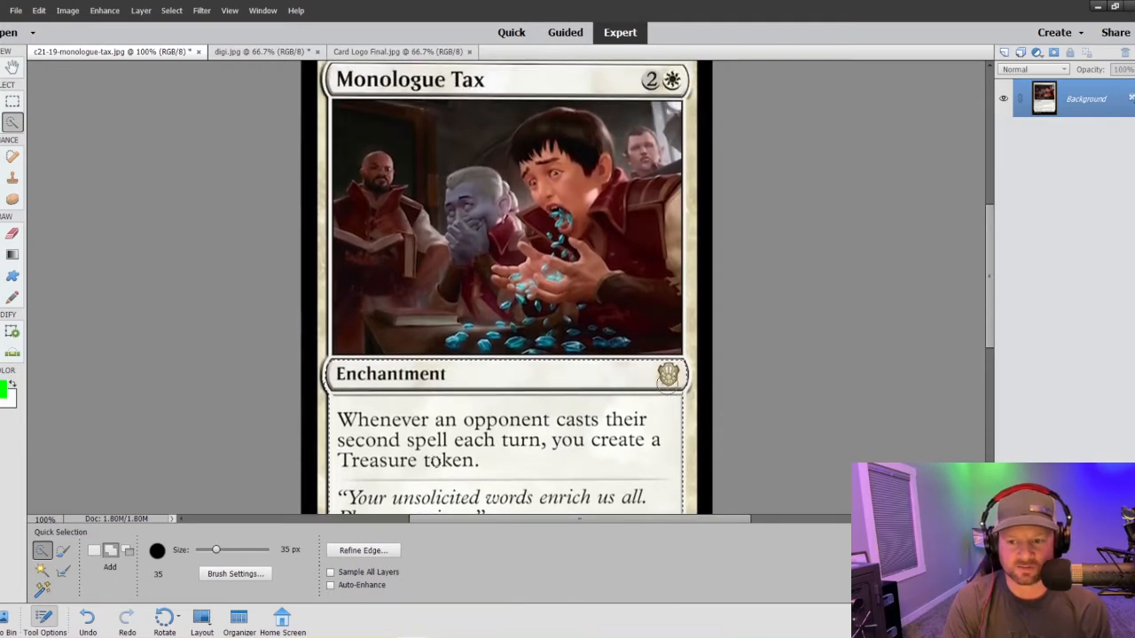
{"action": "scroll", "coordinate": [465, 421], "scroll_direction": "up", "scroll_amount": 1}
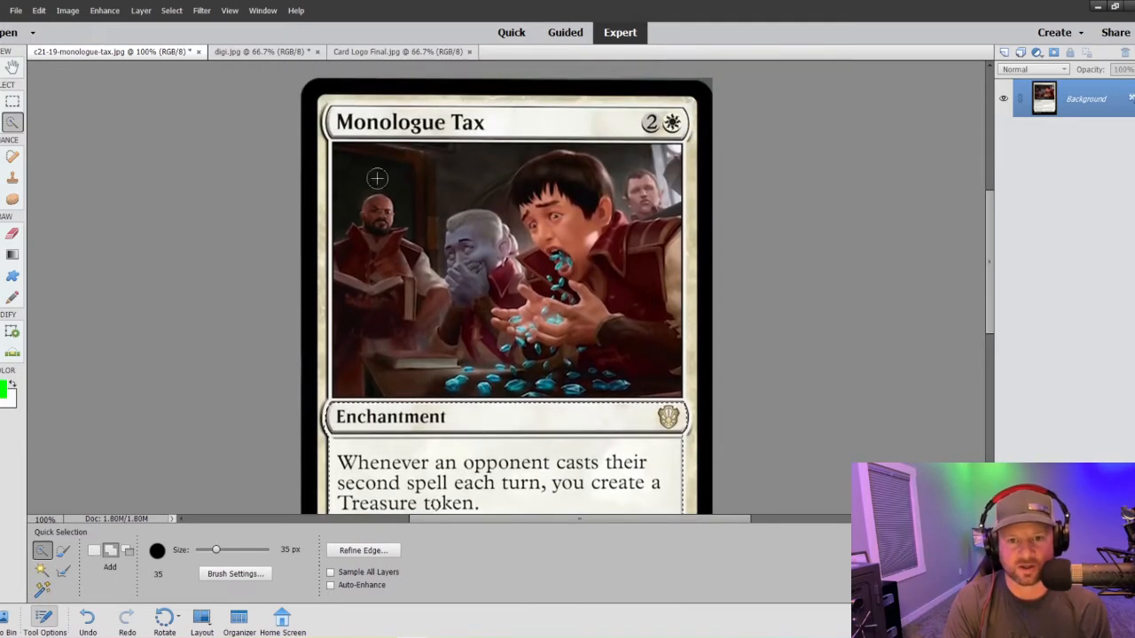
{"action": "left_click", "coordinate": [344, 121]}
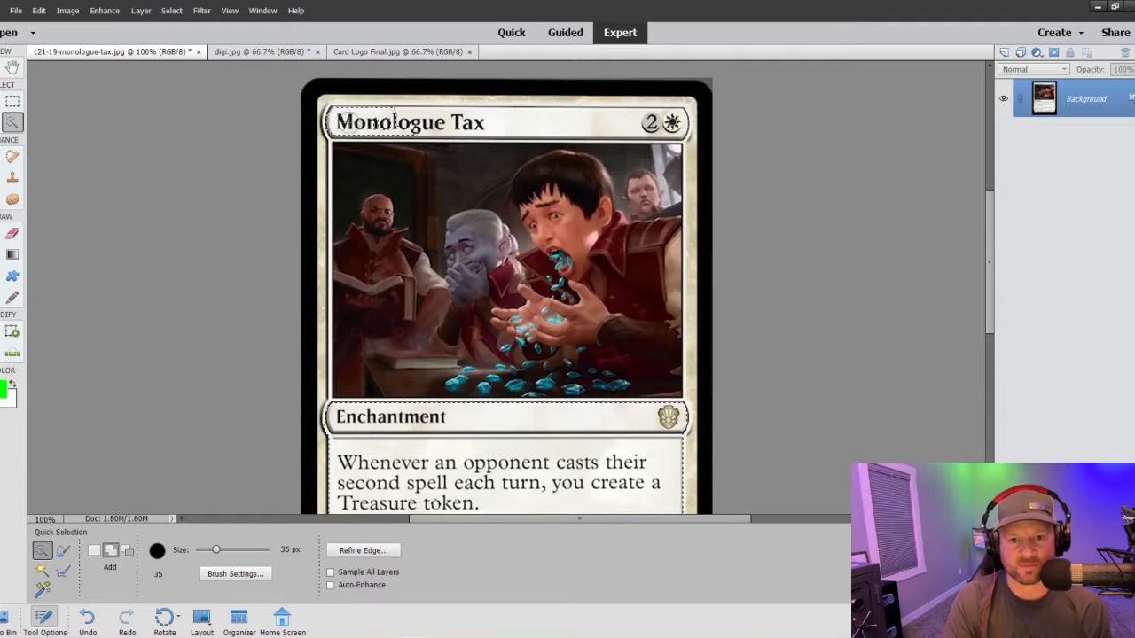
{"action": "left_click_drag", "start_coordinate": [347, 123], "coordinate": [672, 122]}
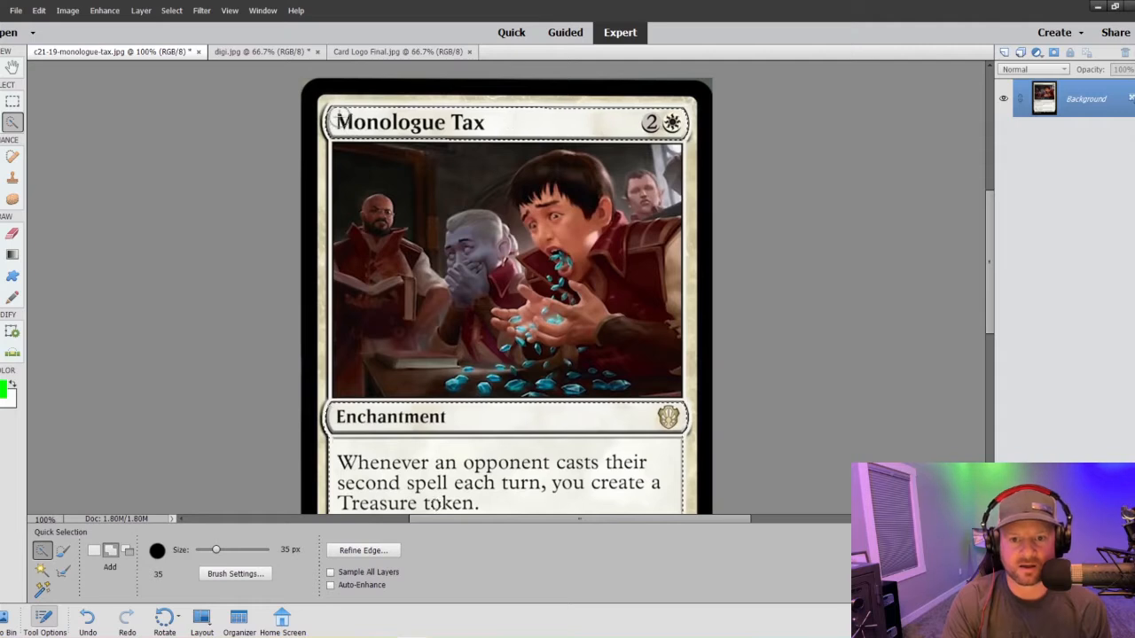
- Check the selected card areas and undo the stray selection of the border around the mana cost
{"action": "scroll", "coordinate": [397, 300], "scroll_direction": "down", "scroll_amount": 3}
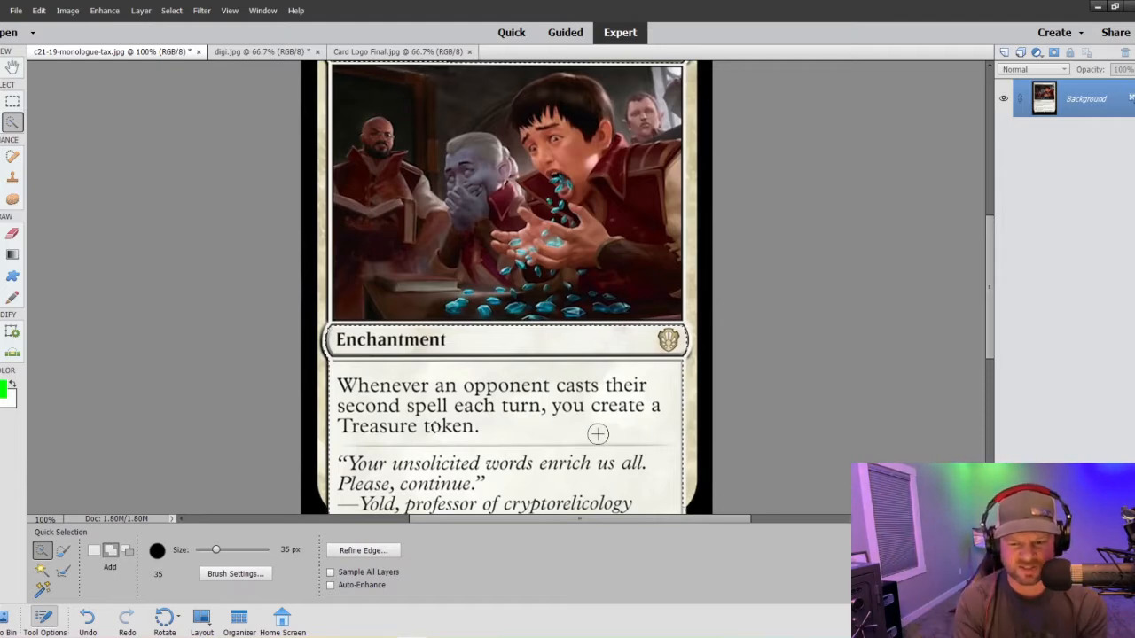
{"action": "scroll", "coordinate": [541, 400], "scroll_direction": "down", "scroll_amount": 2}
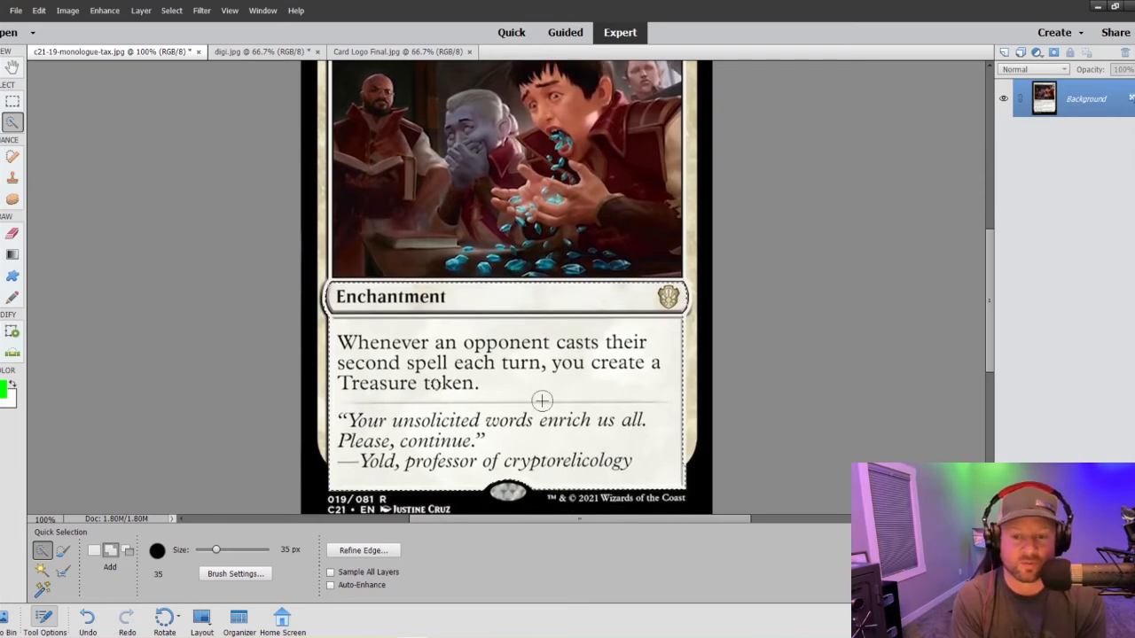
{"action": "scroll", "coordinate": [476, 409], "scroll_direction": "up", "scroll_amount": 1}
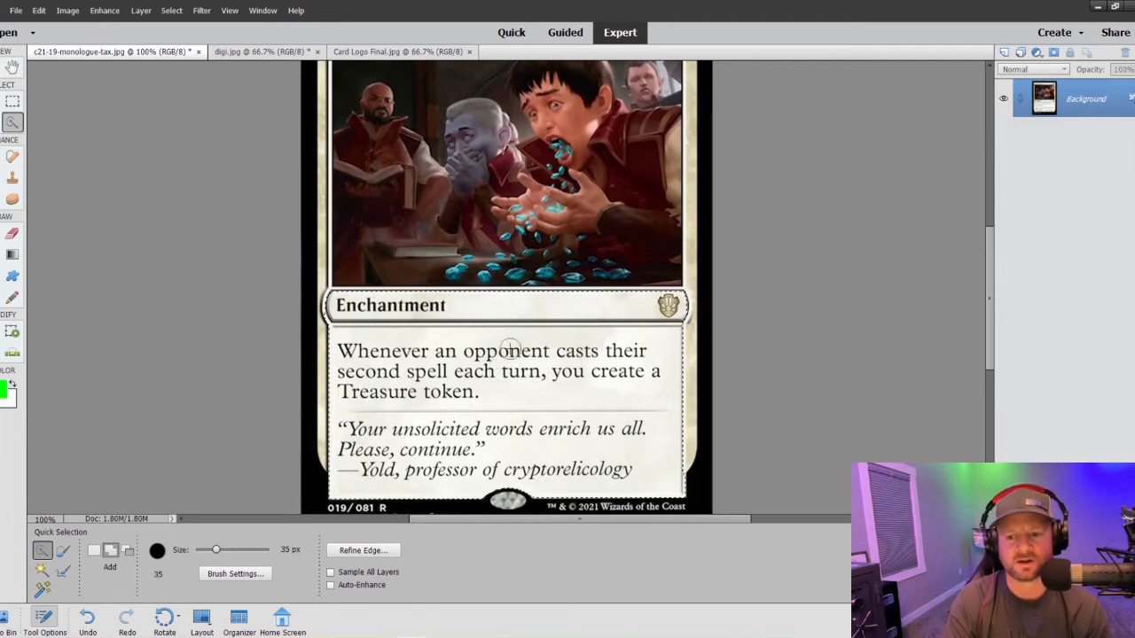
{"action": "scroll", "coordinate": [479, 412], "scroll_direction": "up", "scroll_amount": 3}
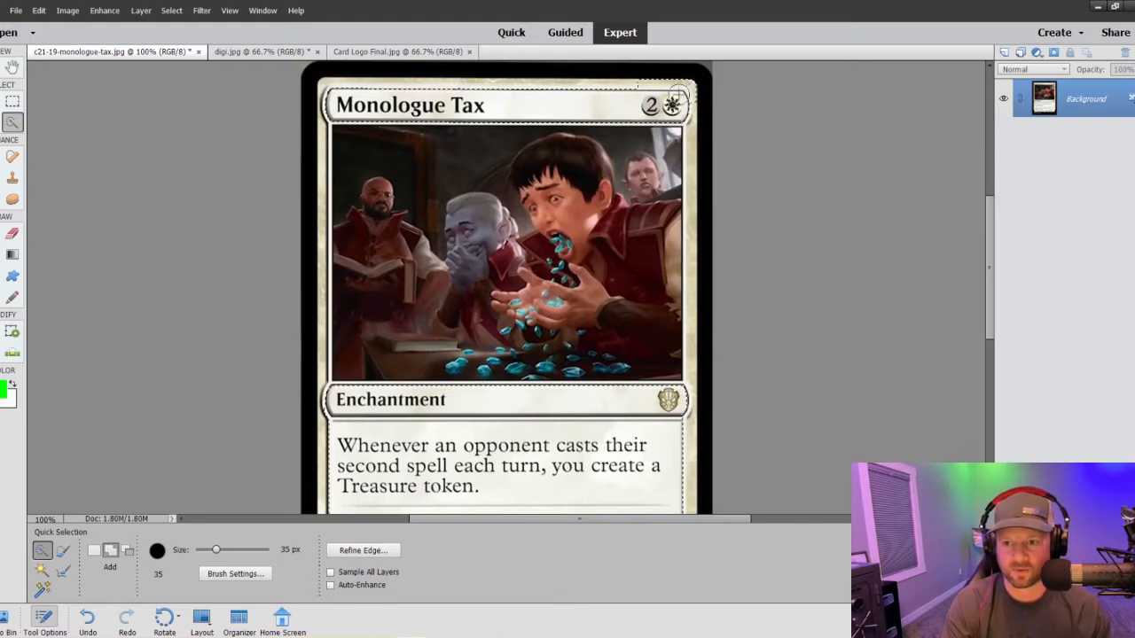
{"action": "key", "text": "ctrl+z"}
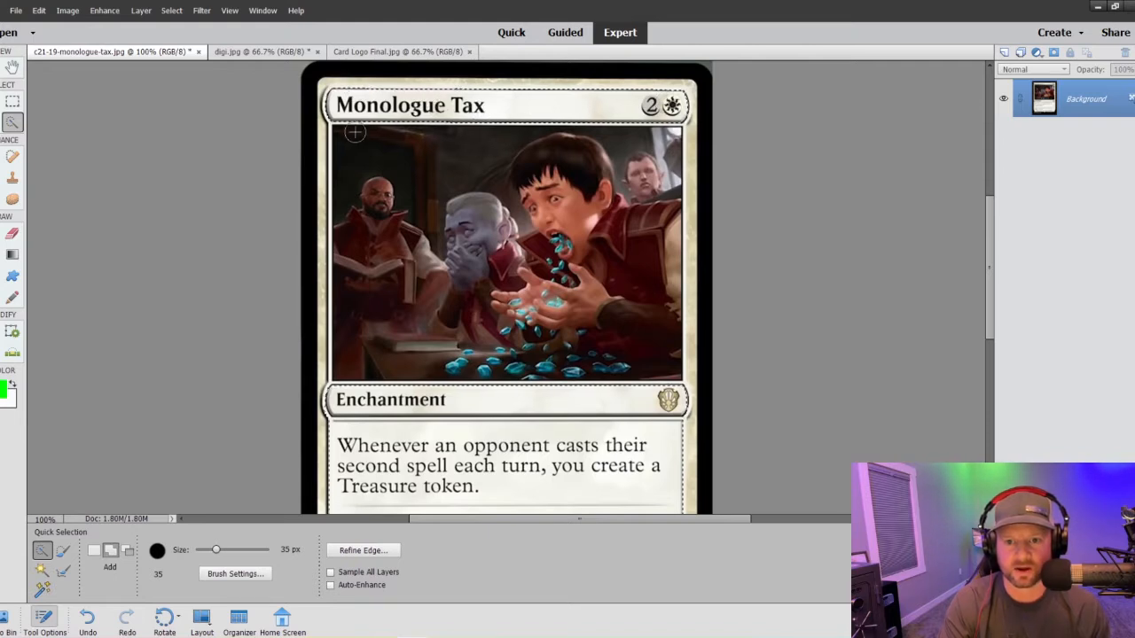
- Paste the selected card bars and text box into digi.jpg, scale them to 100.26%, and place them over the middle of the artwork
{"action": "left_click", "coordinate": [250, 52]}
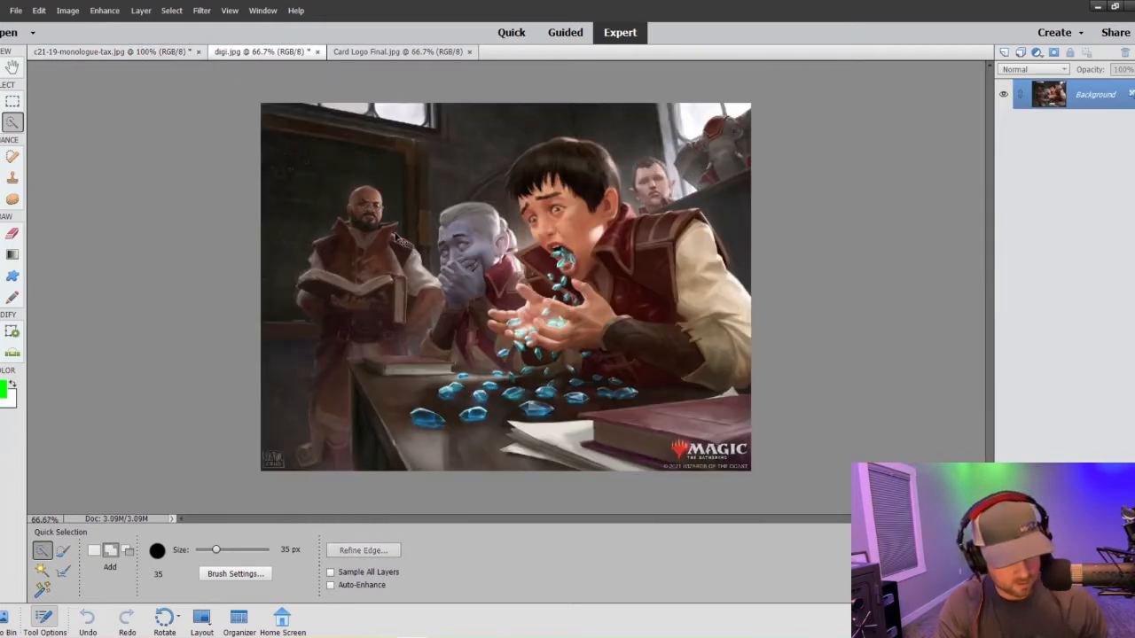
{"action": "key", "text": "ctrl+v"}
{"action": "key", "text": "v"}
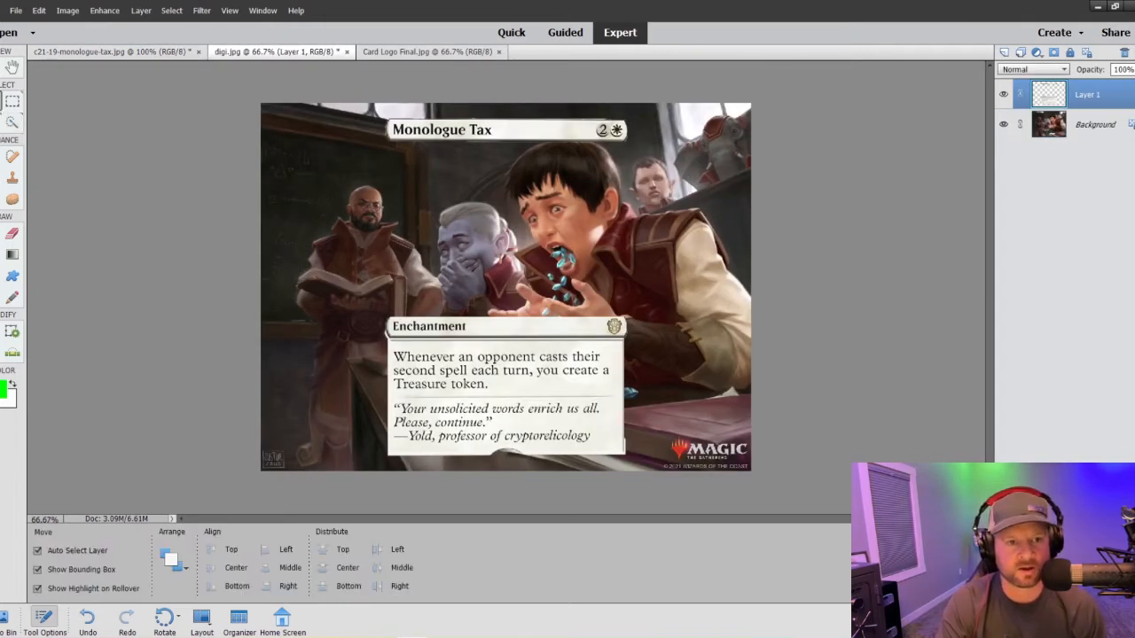
{"action": "left_click_drag", "start_coordinate": [624, 455], "coordinate": [628, 455]}
{"action": "left_click_drag", "start_coordinate": [596, 420], "coordinate": [617, 406]}
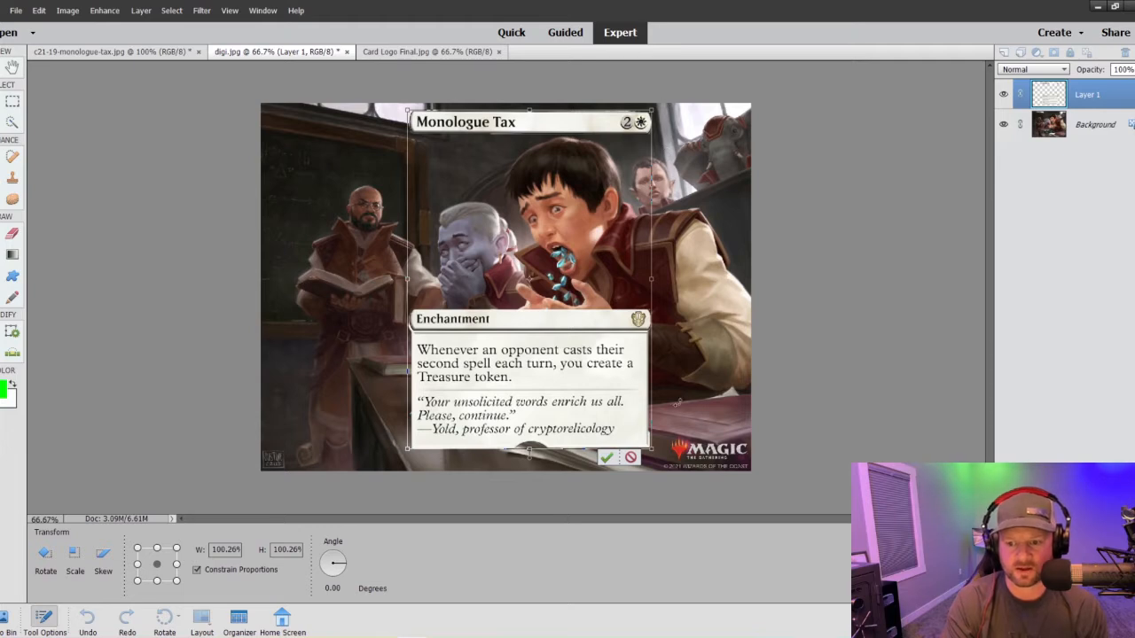
{"action": "left_click_drag", "start_coordinate": [626, 413], "coordinate": [620, 409]}
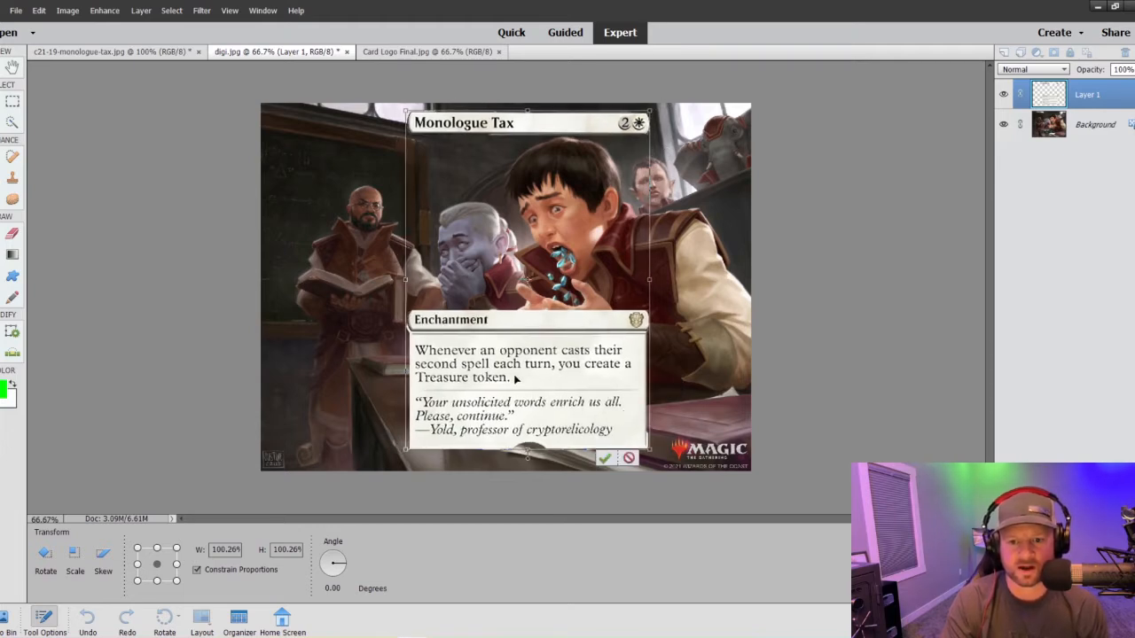
{"action": "left_click_drag", "start_coordinate": [514, 379], "coordinate": [496, 378]}
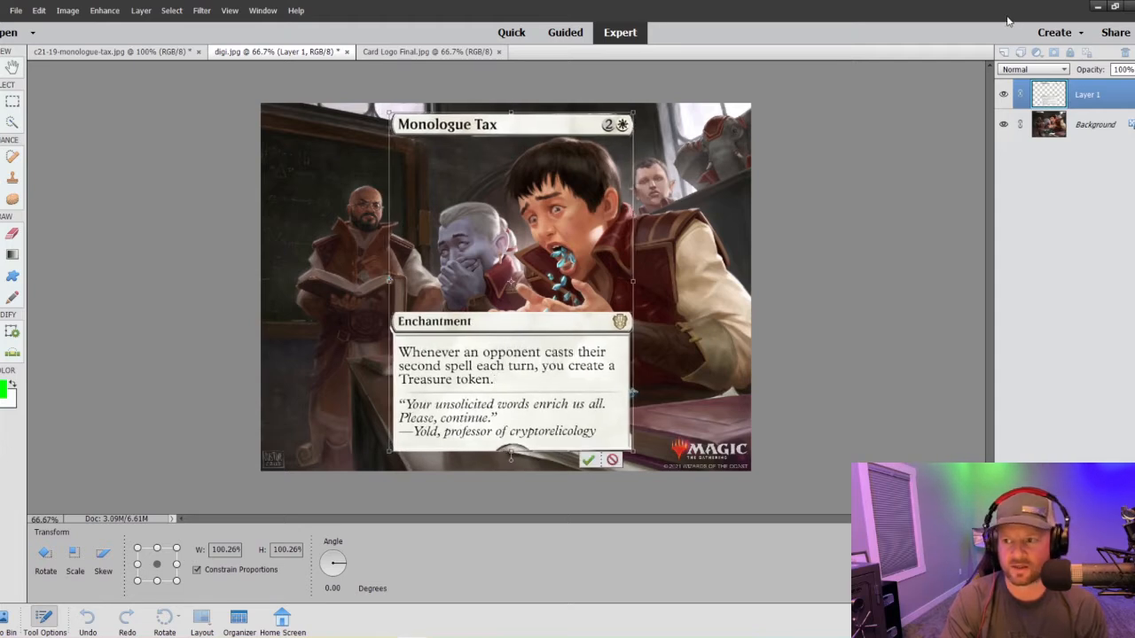
- Lower the pasted layer's opacity to 59% and nudge the layer slightly downward over the artwork
{"action": "left_click", "coordinate": [1133, 69]}
{"action": "left_click_drag", "start_coordinate": [1132, 85], "coordinate": [1117, 85]}
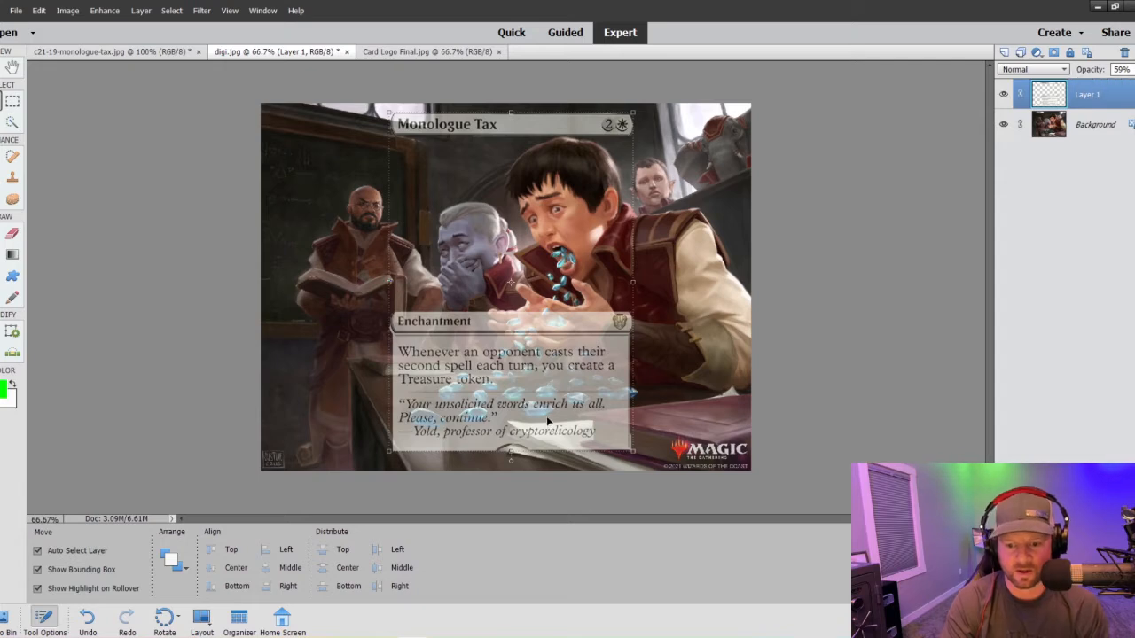
{"action": "key", "text": "Down"}
{"action": "key", "text": "Down"}
{"action": "key", "text": "Down"}
{"action": "key", "text": "Down"}
{"action": "key", "text": "Down"}
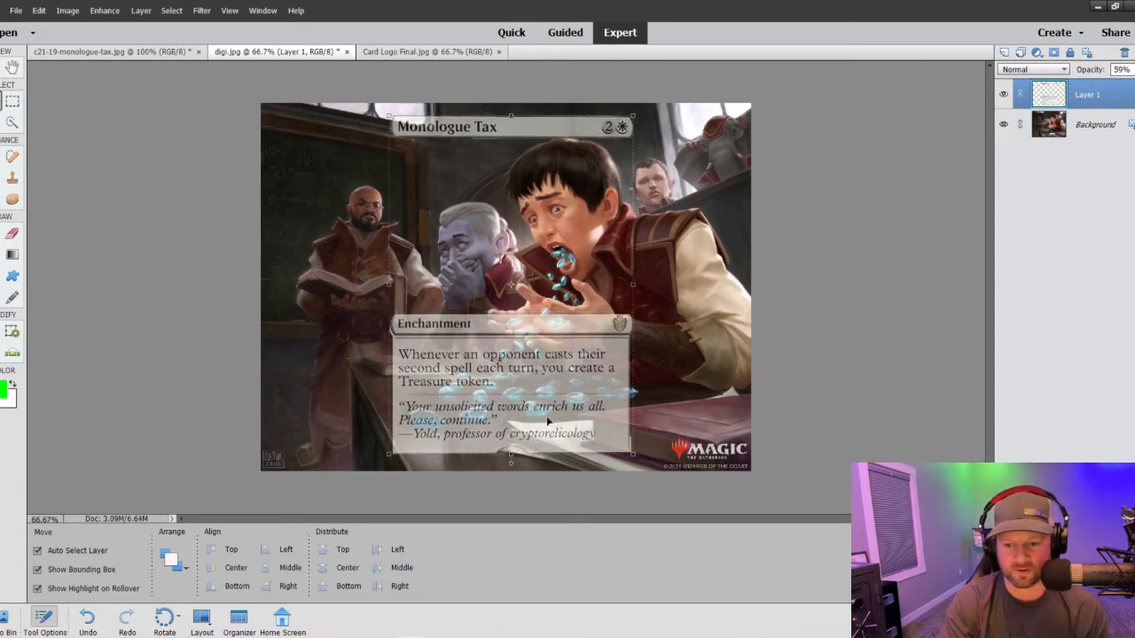
{"action": "key", "text": "Down"}
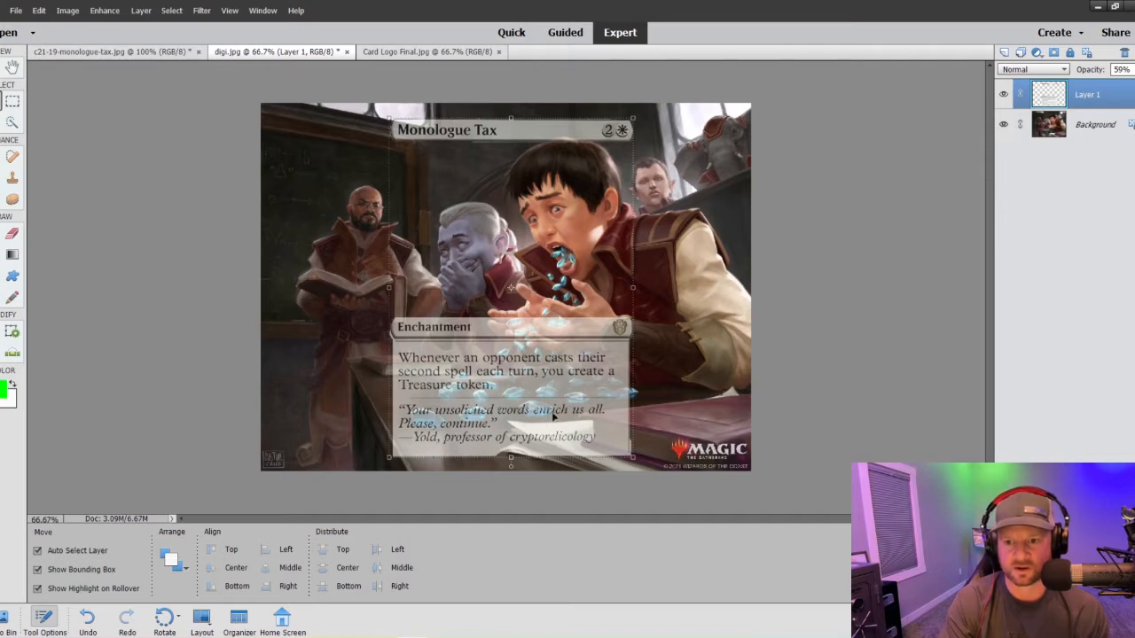
- Crop the image to a portrait card shape, keeping its full height and a narrow margin on both sides of the text box
{"action": "left_click", "coordinate": [181, 147]}
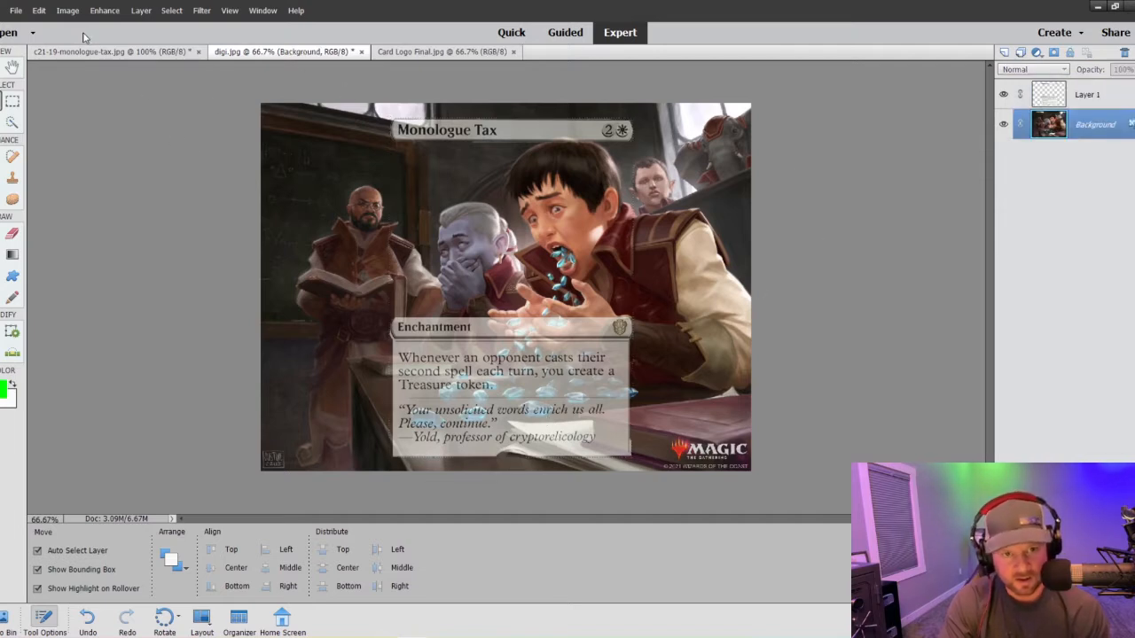
{"action": "left_click", "coordinate": [74, 13]}
{"action": "left_click", "coordinate": [78, 55]}
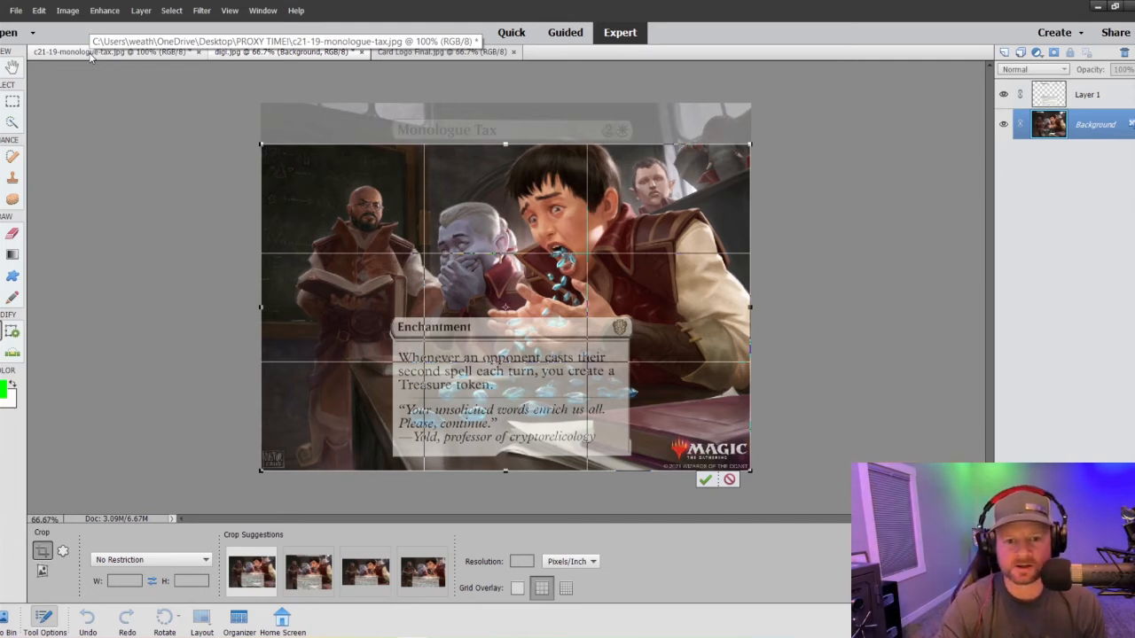
{"action": "left_click_drag", "start_coordinate": [259, 308], "coordinate": [373, 282]}
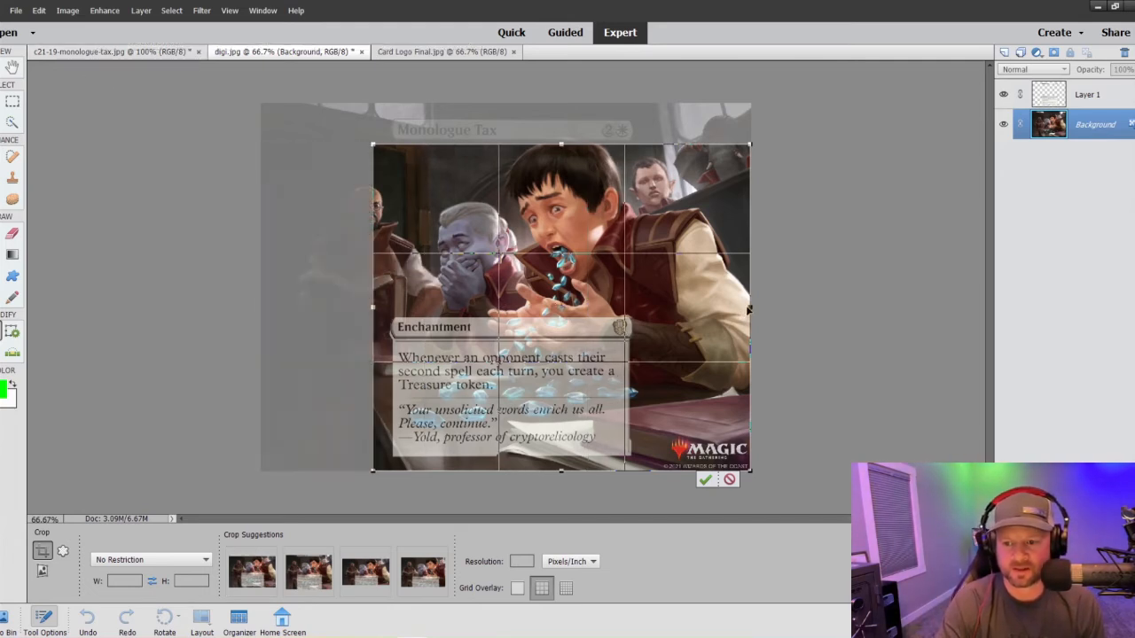
{"action": "left_click_drag", "start_coordinate": [749, 310], "coordinate": [654, 313]}
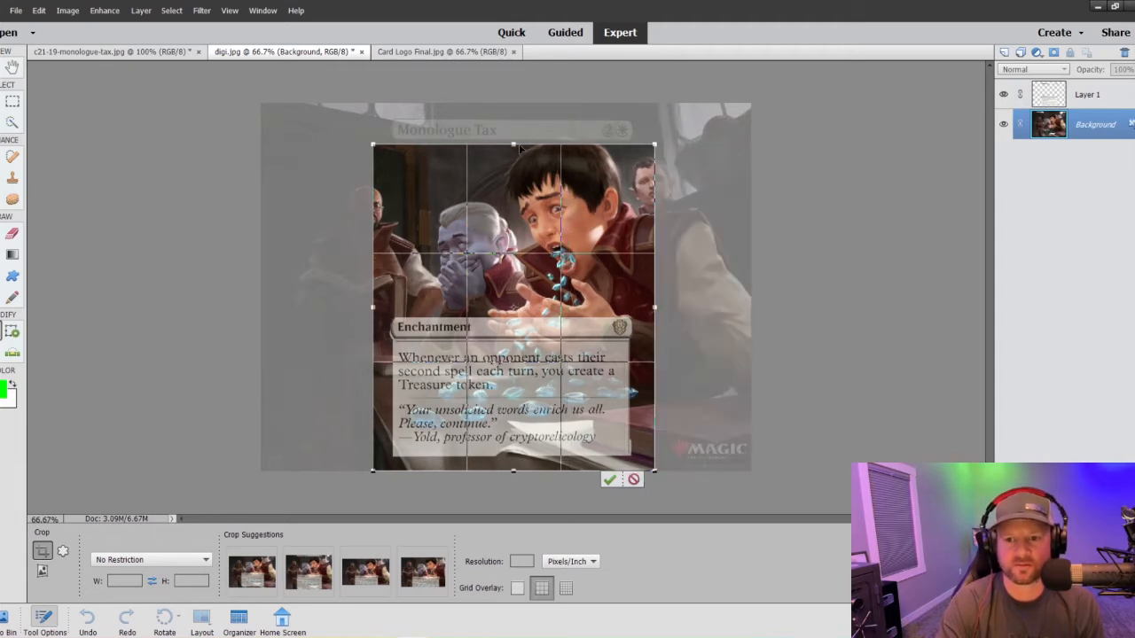
{"action": "left_click_drag", "start_coordinate": [519, 149], "coordinate": [519, 104]}
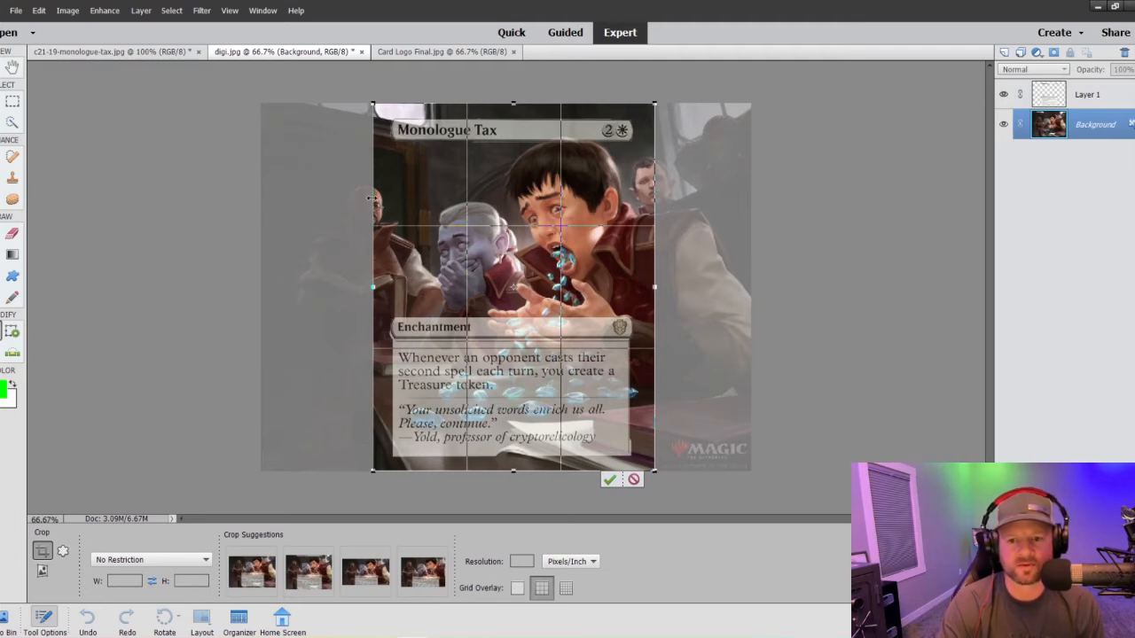
{"action": "left_click_drag", "start_coordinate": [371, 197], "coordinate": [363, 197]}
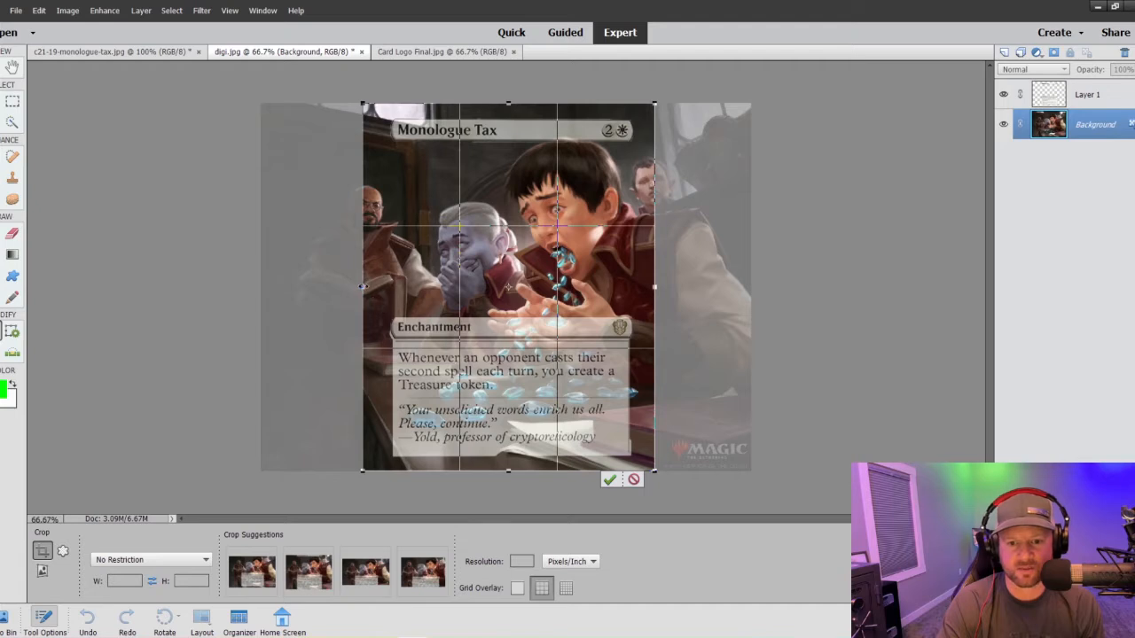
{"action": "left_click_drag", "start_coordinate": [362, 286], "coordinate": [368, 286]}
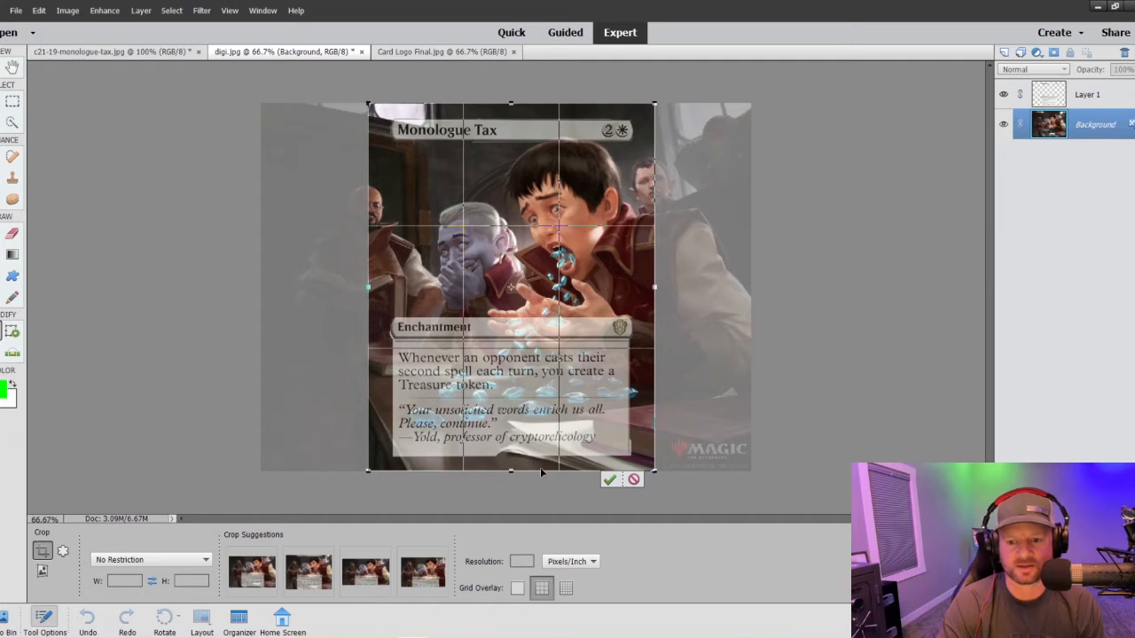
{"action": "left_click", "coordinate": [608, 480]}
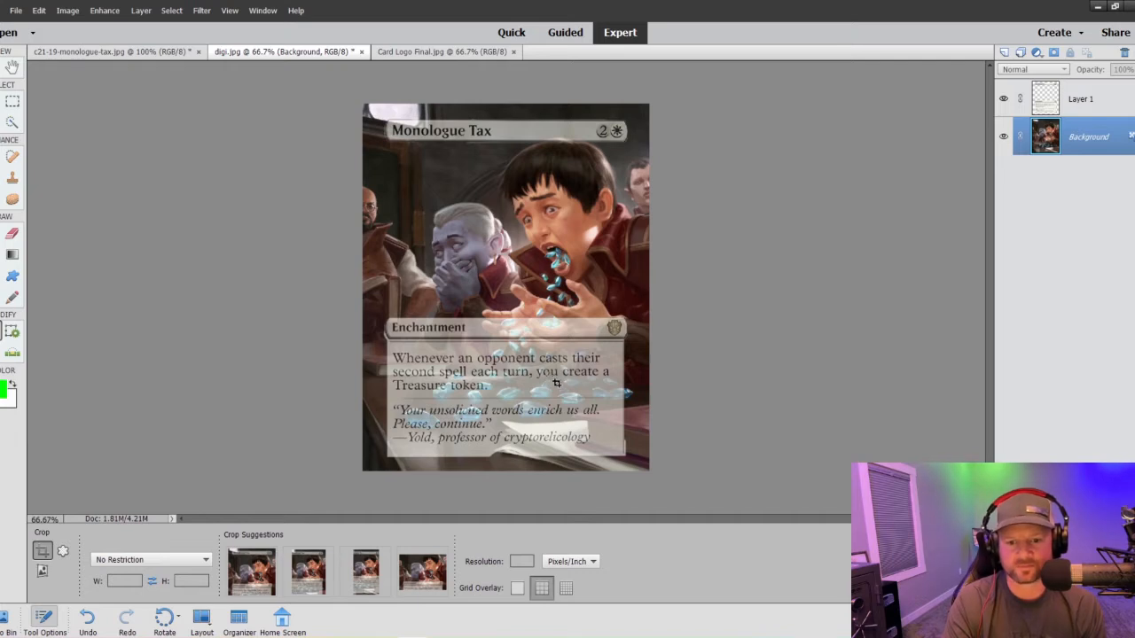
- On Layer 1, marquee-select a thin strip just below the title bar and clean up the stray border remnants there with the Clone Stamp
{"action": "left_click", "coordinate": [12, 179]}
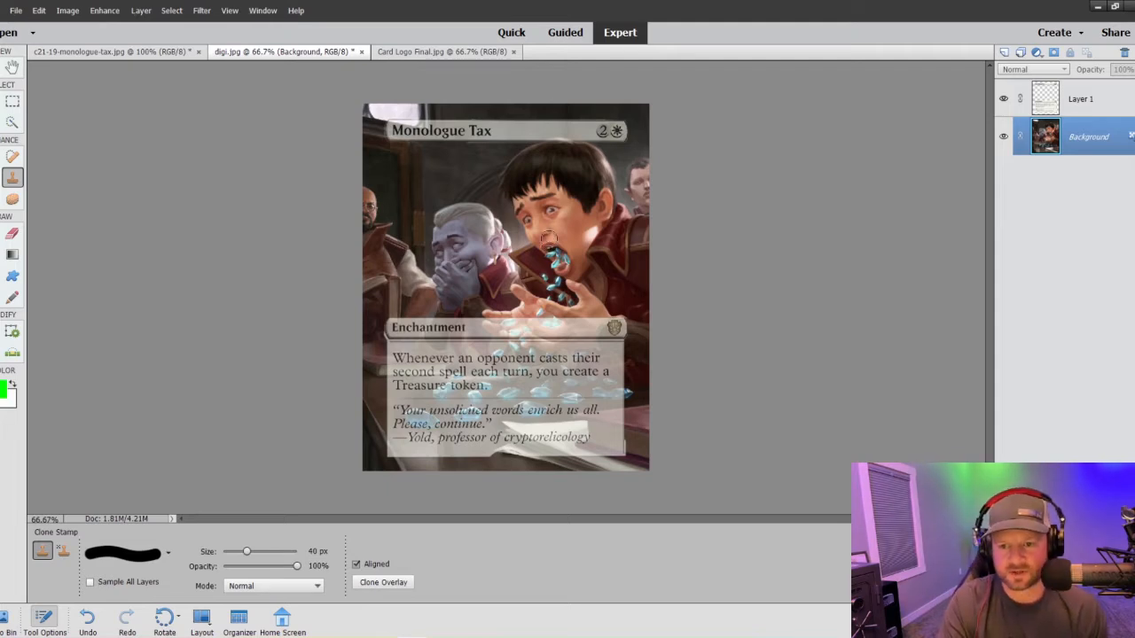
{"action": "left_click", "coordinate": [1088, 101]}
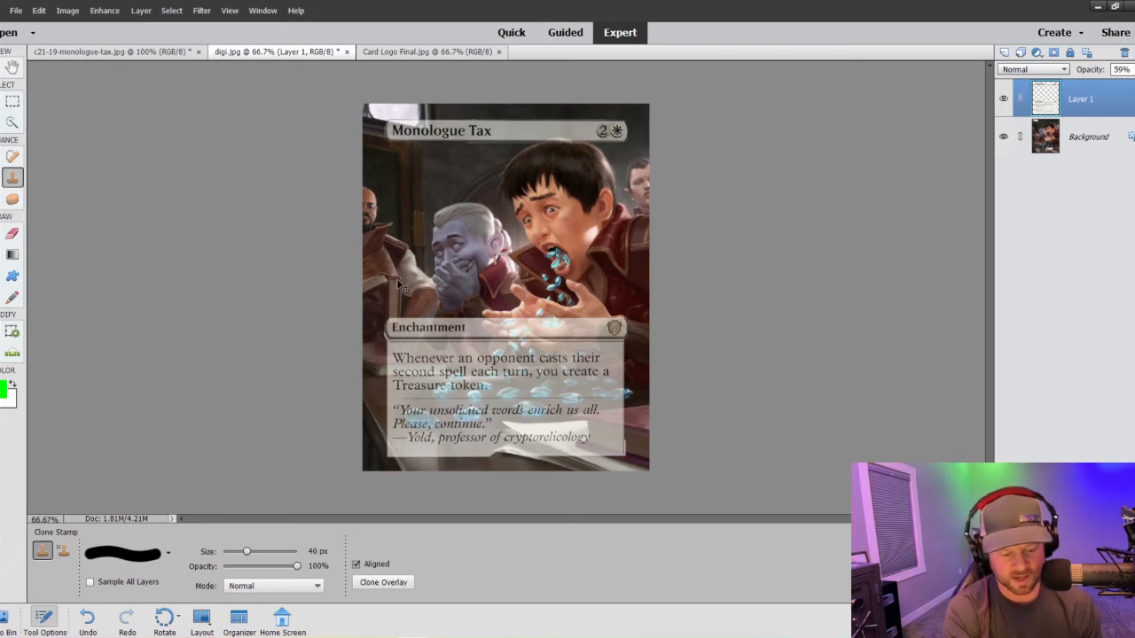
{"action": "key", "text": "ctrl+1"}
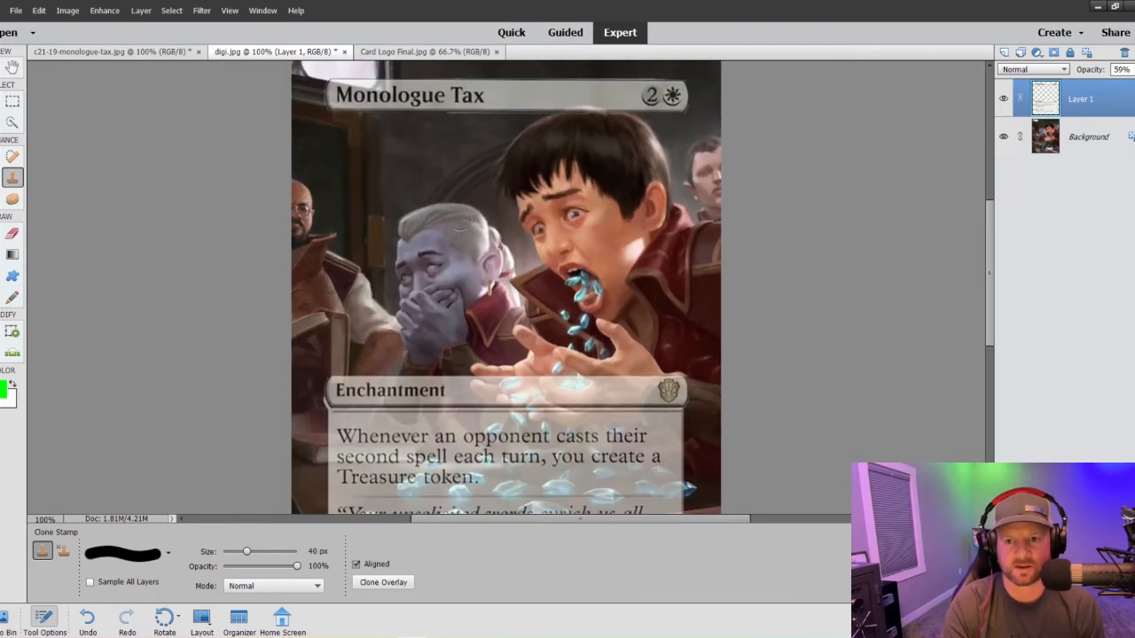
{"action": "scroll", "coordinate": [459, 229], "scroll_direction": "up", "scroll_amount": 1}
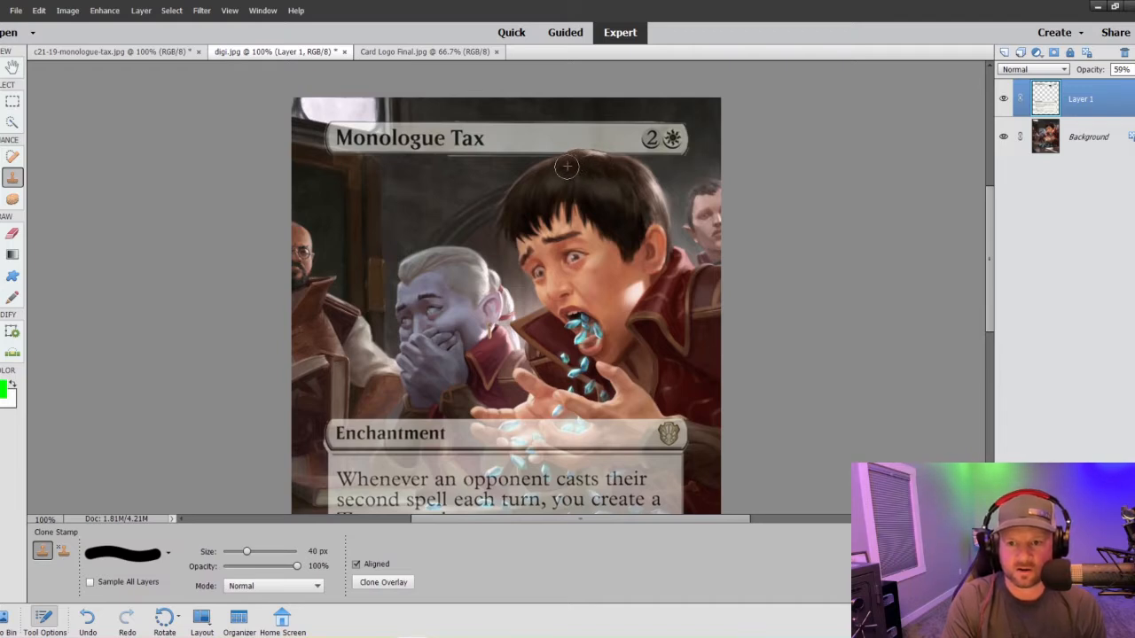
{"action": "left_click", "coordinate": [11, 104]}
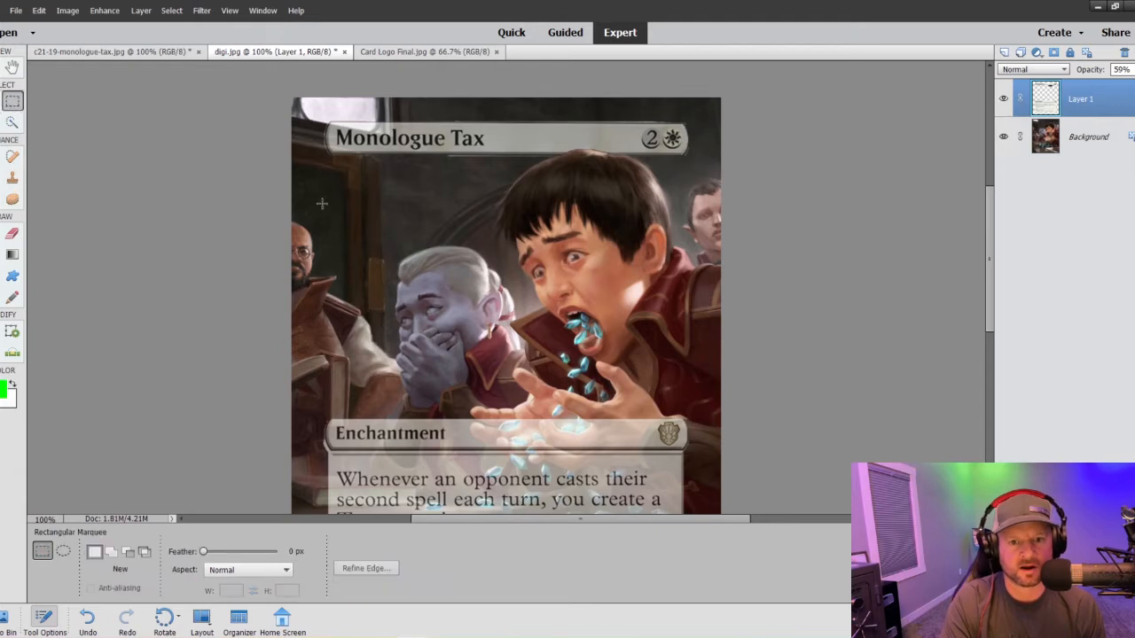
{"action": "mouse_move", "coordinate": [315, 173]}
{"action": "left_mouse_down"}
{"action": "mouse_move", "coordinate": [680, 251]}
{"action": "mouse_move", "coordinate": [709, 155]}
{"action": "left_mouse_up"}
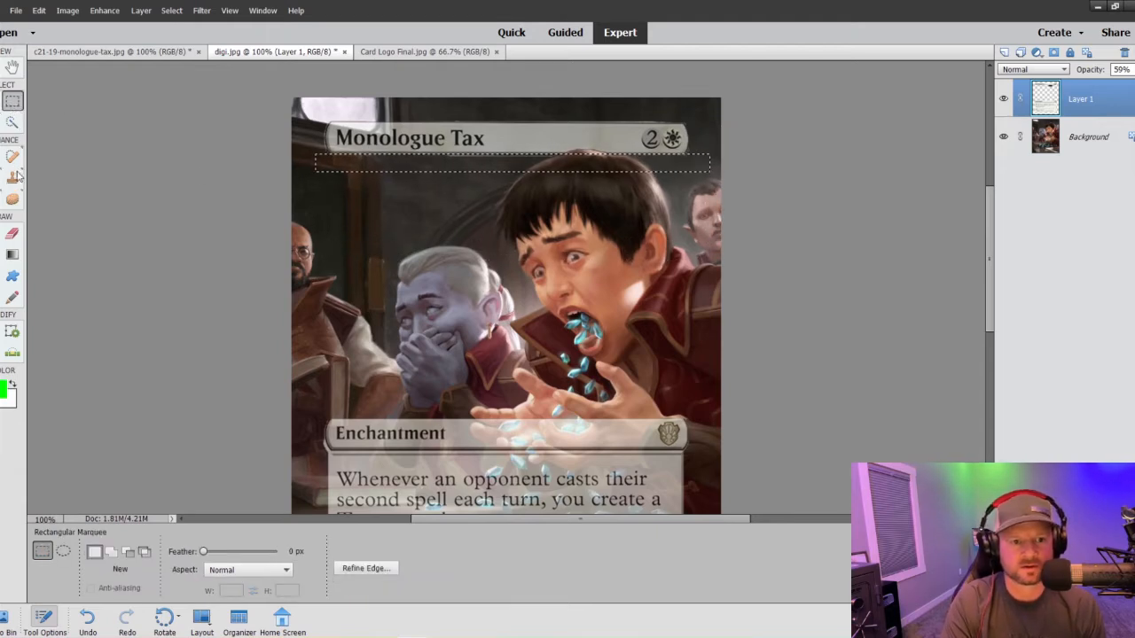
{"action": "key", "text": "s"}
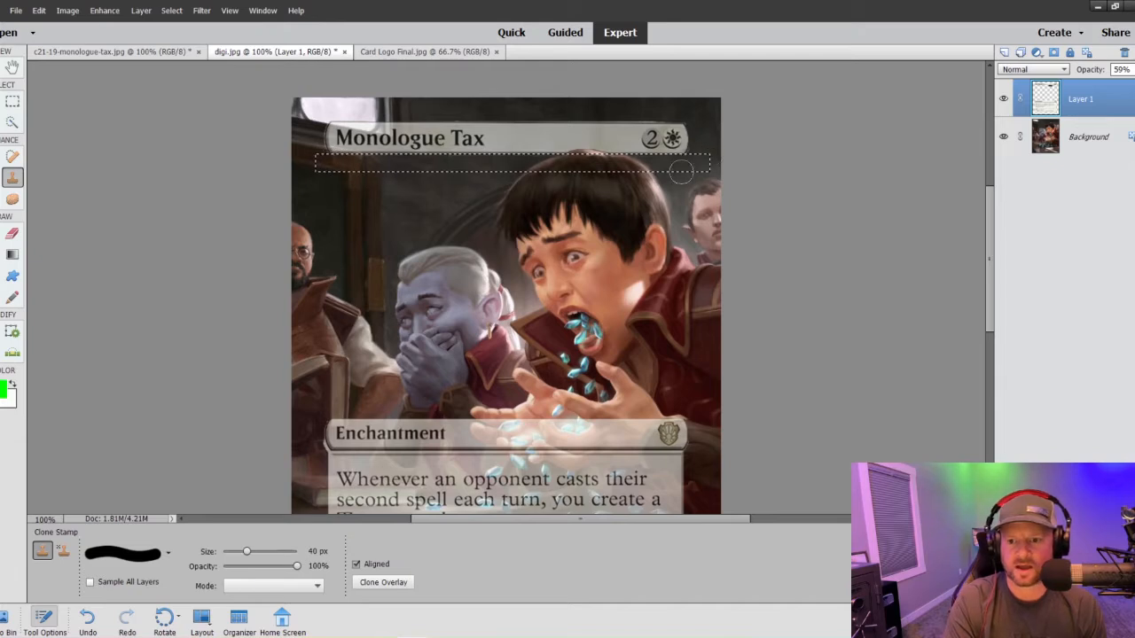
- Marquee-select the strip above the title bar, clean the bar's upper edge with the Clone Stamp, and deselect
{"action": "key", "text": "m"}
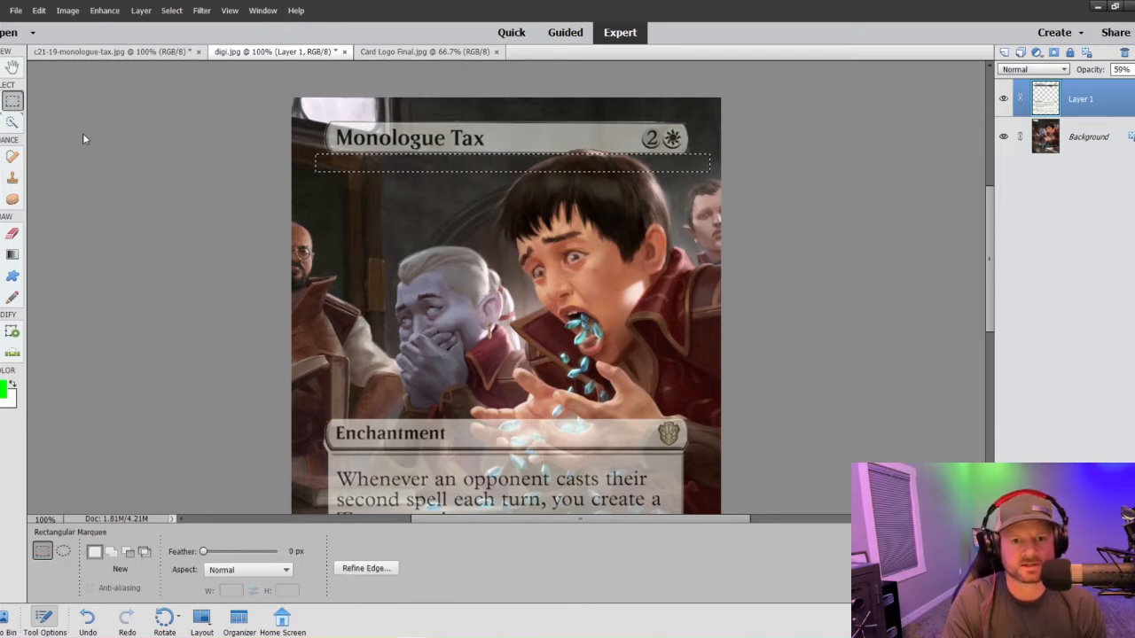
{"action": "left_click_drag", "start_coordinate": [317, 100], "coordinate": [717, 123]}
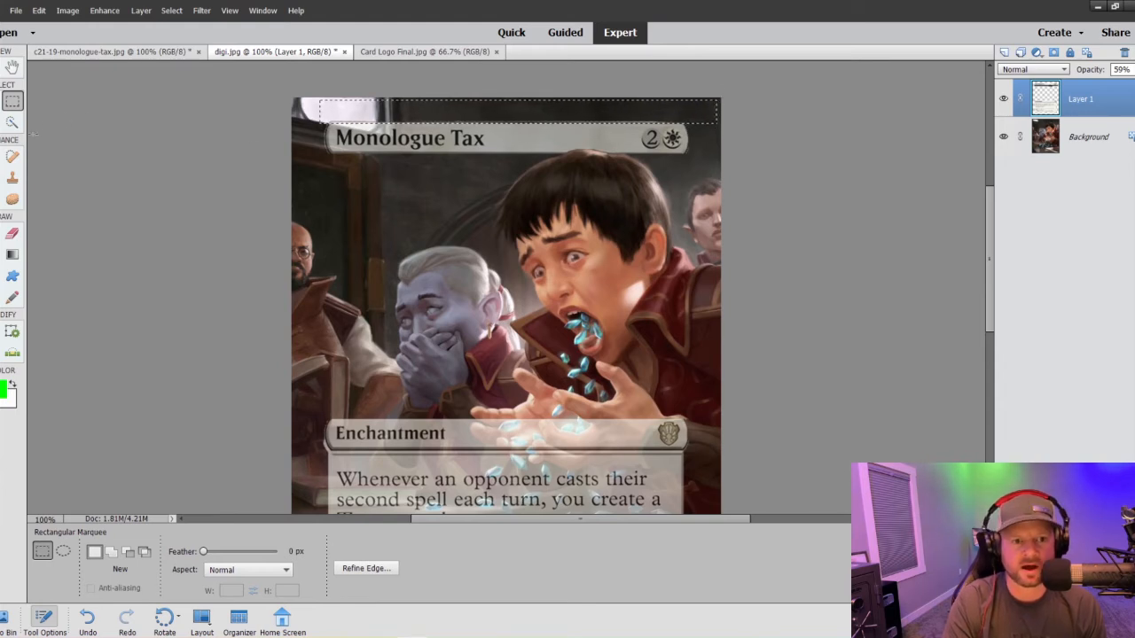
{"action": "left_click", "coordinate": [13, 177]}
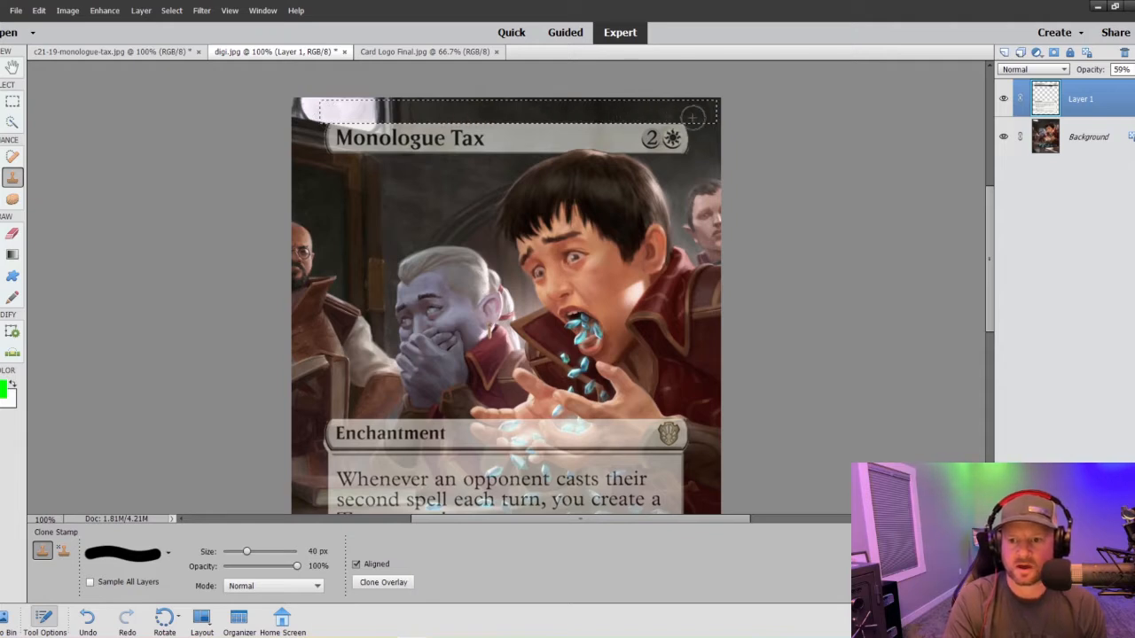
{"action": "left_click", "coordinate": [13, 102]}
{"action": "right_click", "coordinate": [354, 114]}
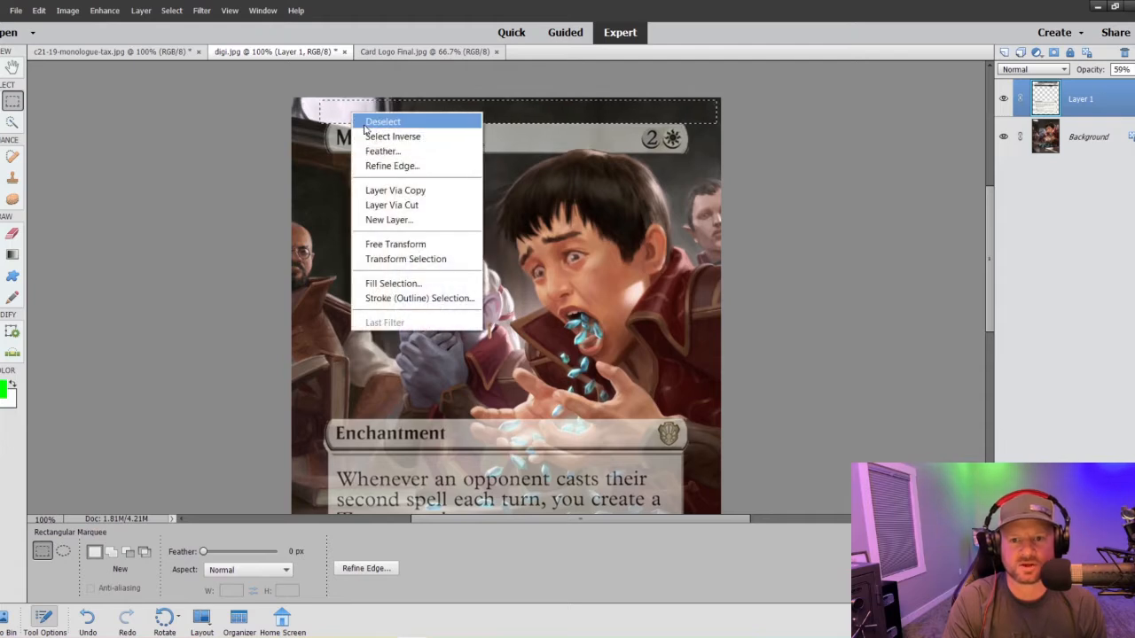
{"action": "left_click", "coordinate": [365, 124]}
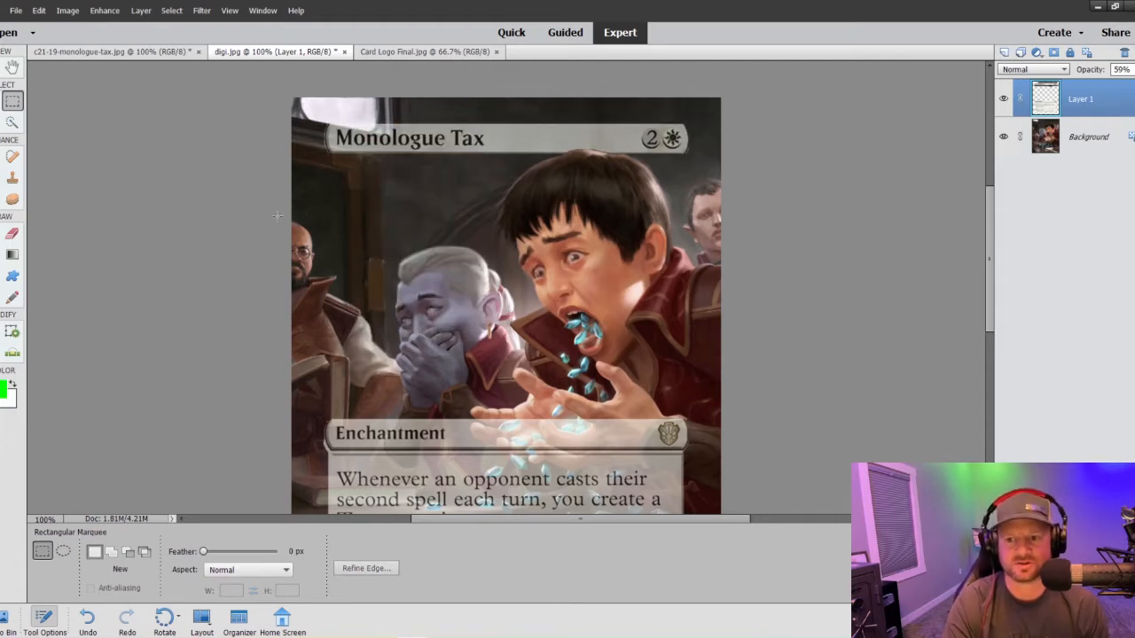
- Clean the leftover border around both ends of the title bar with the 40 px Clone Stamp
{"action": "left_click", "coordinate": [13, 178]}
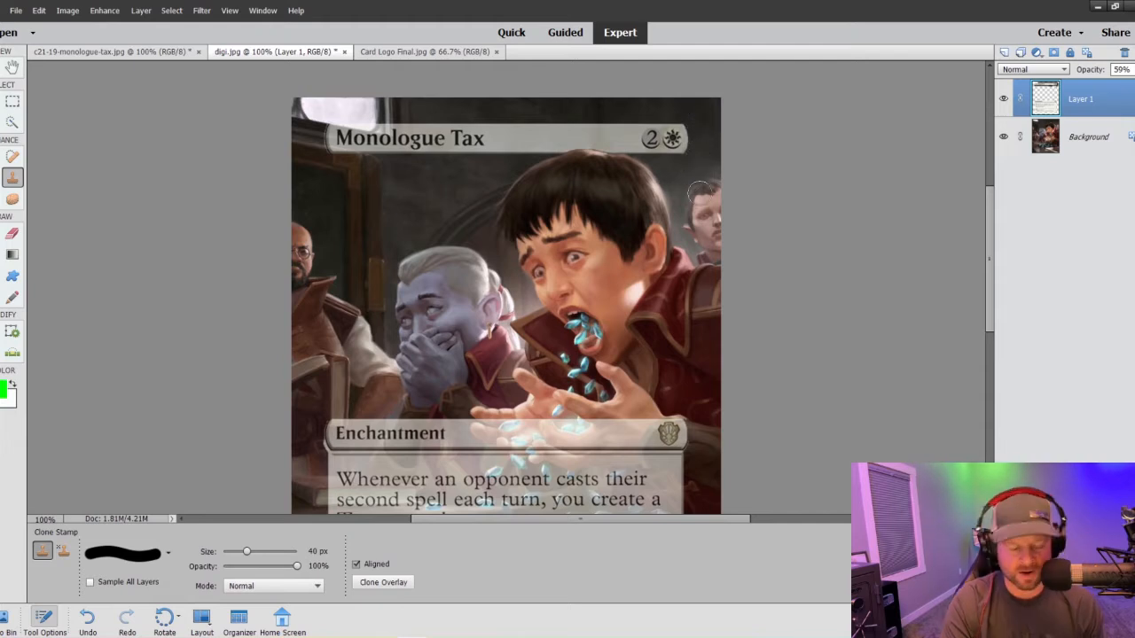
{"action": "key", "text": "ctrl+plus"}
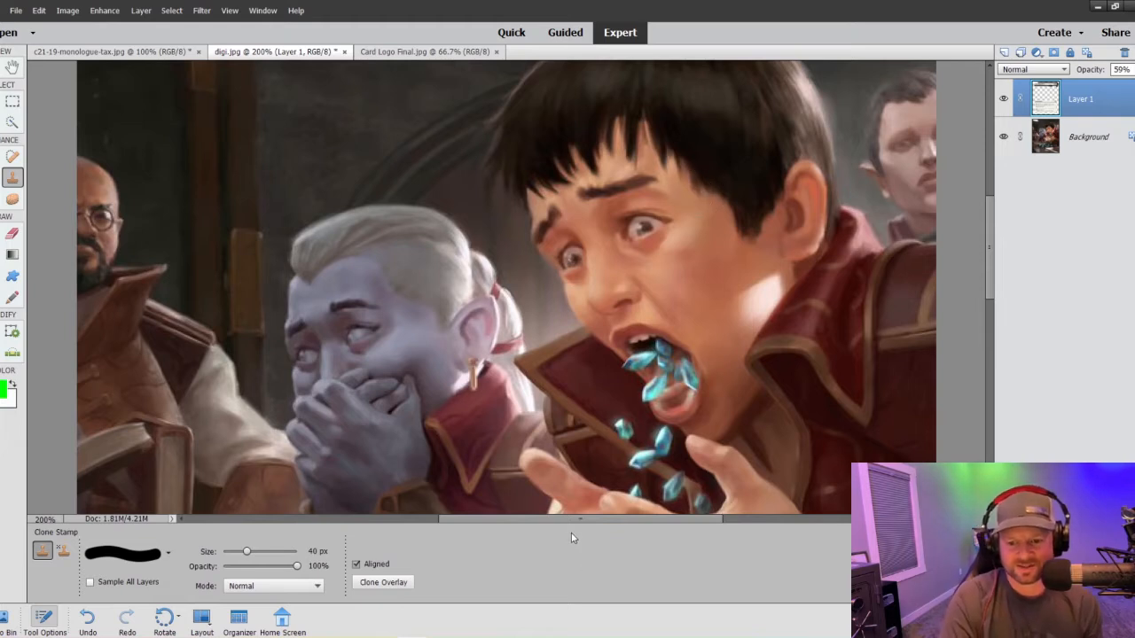
{"action": "left_click_drag", "start_coordinate": [585, 519], "coordinate": [640, 520]}
{"action": "scroll", "coordinate": [808, 440], "scroll_direction": "up", "scroll_amount": 5}
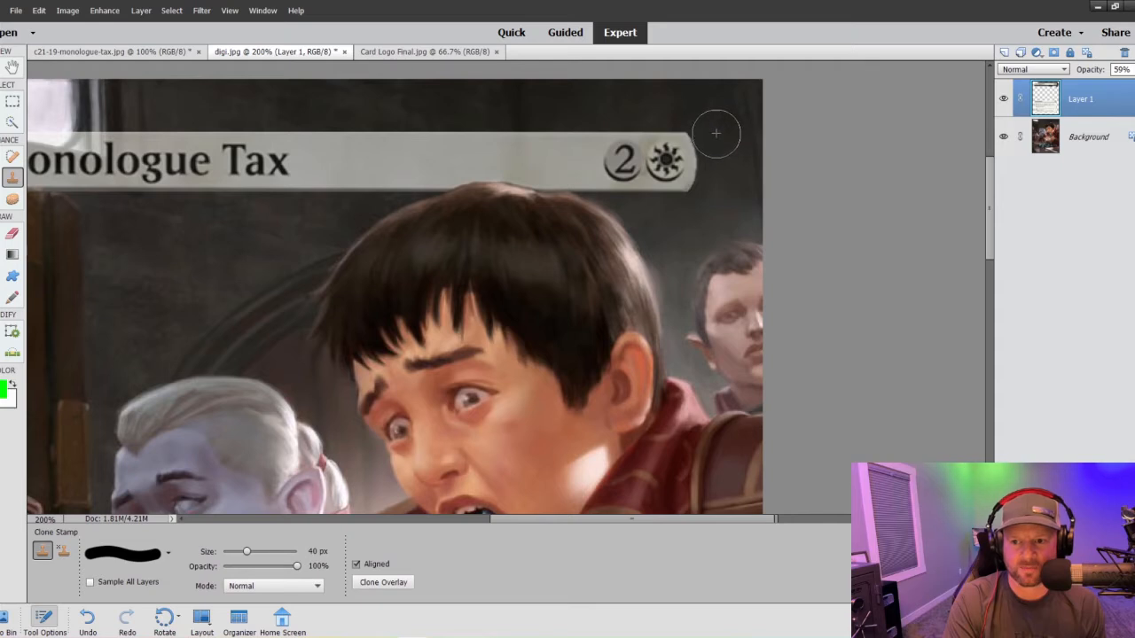
{"action": "left_click_drag", "start_coordinate": [689, 522], "coordinate": [381, 521]}
{"action": "mouse_move", "coordinate": [398, 207]}
{"action": "left_mouse_down"}
{"action": "mouse_move", "coordinate": [401, 118]}
{"action": "mouse_move", "coordinate": [390, 140]}
{"action": "mouse_move", "coordinate": [402, 203]}
{"action": "mouse_move", "coordinate": [392, 162]}
{"action": "mouse_move", "coordinate": [406, 112]}
{"action": "mouse_move", "coordinate": [393, 169]}
{"action": "left_mouse_up"}
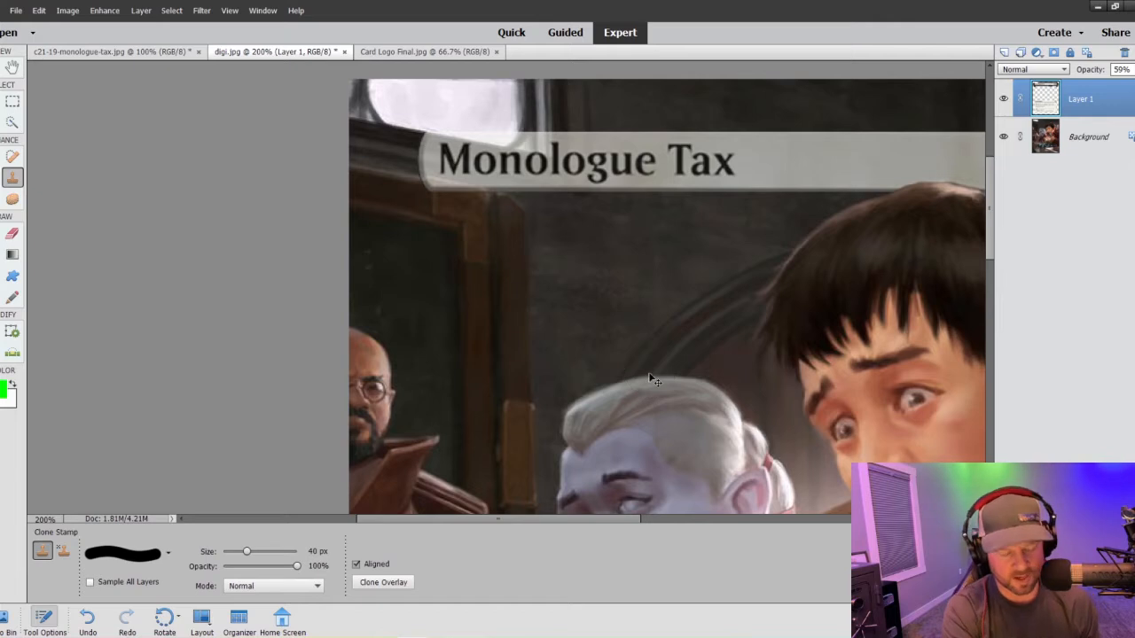
- On the Background layer, select the papers and book at the artwork's lower right with Quick Selection
{"action": "key", "text": "ctrl+minus"}
{"action": "key", "text": "ctrl+minus"}
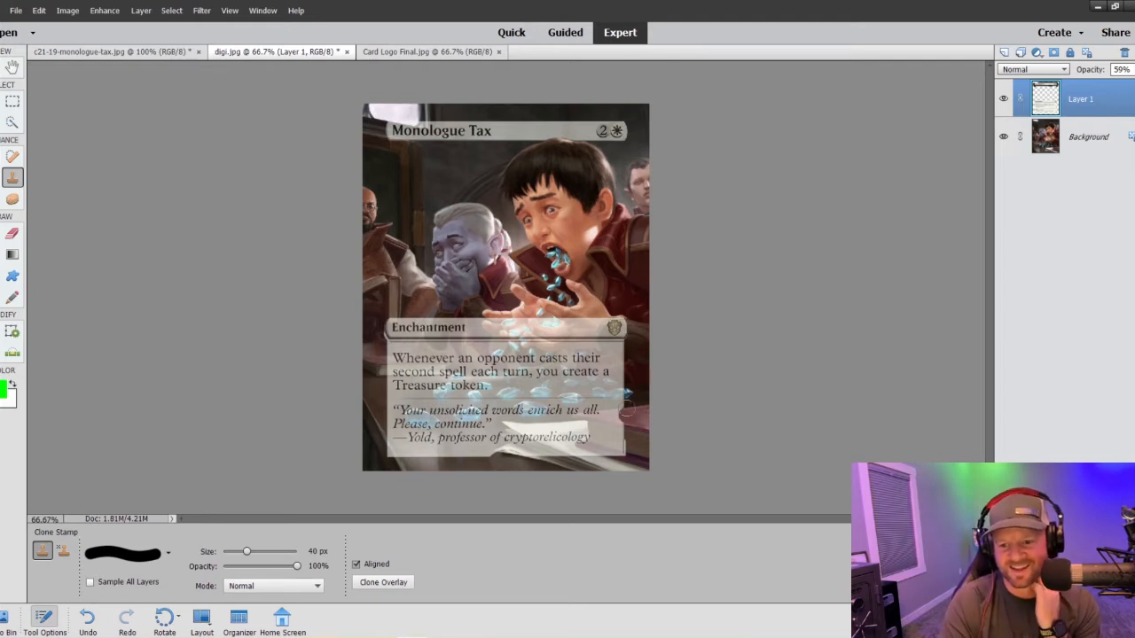
{"action": "key", "text": "ctrl+plus"}
{"action": "key", "text": "ctrl+plus"}
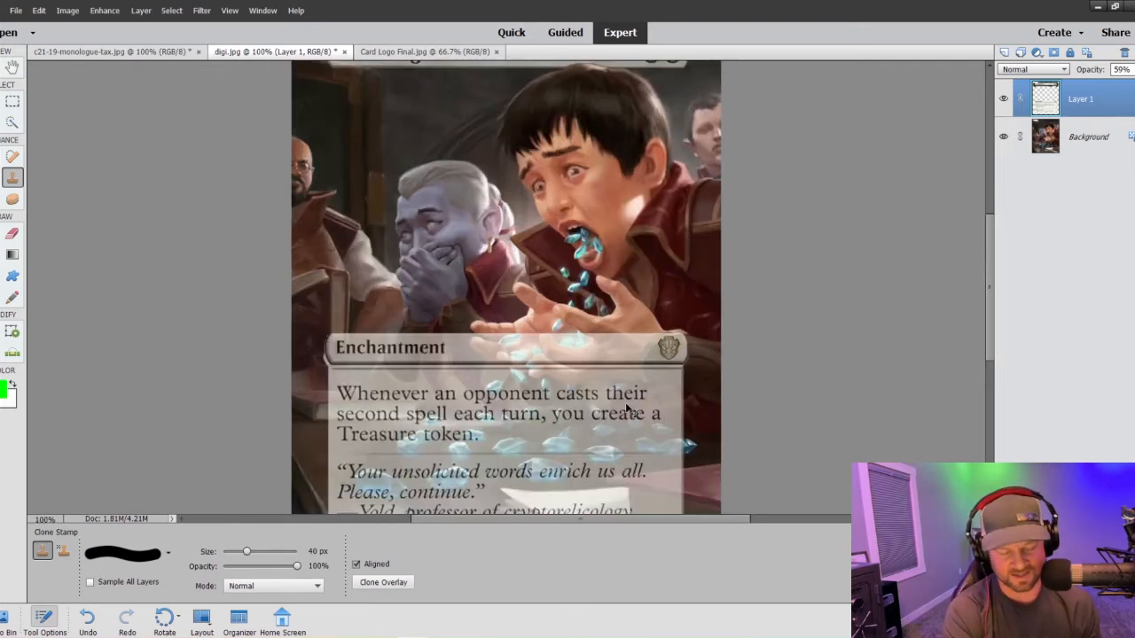
{"action": "scroll", "coordinate": [627, 404], "scroll_direction": "down", "scroll_amount": 5}
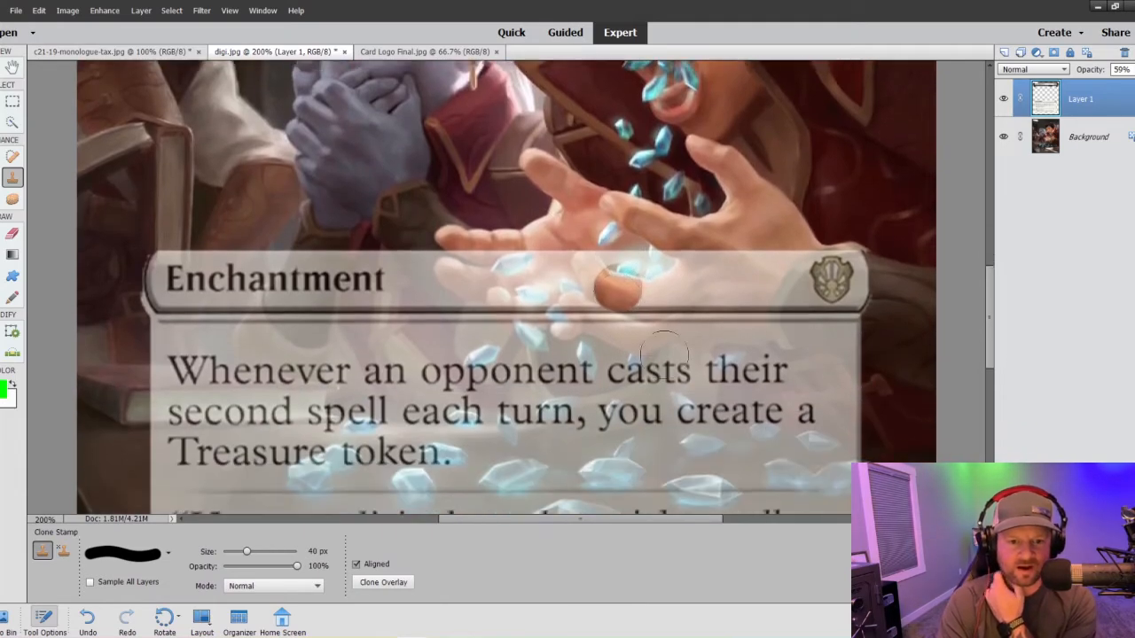
{"action": "scroll", "coordinate": [664, 356], "scroll_direction": "down", "scroll_amount": 4}
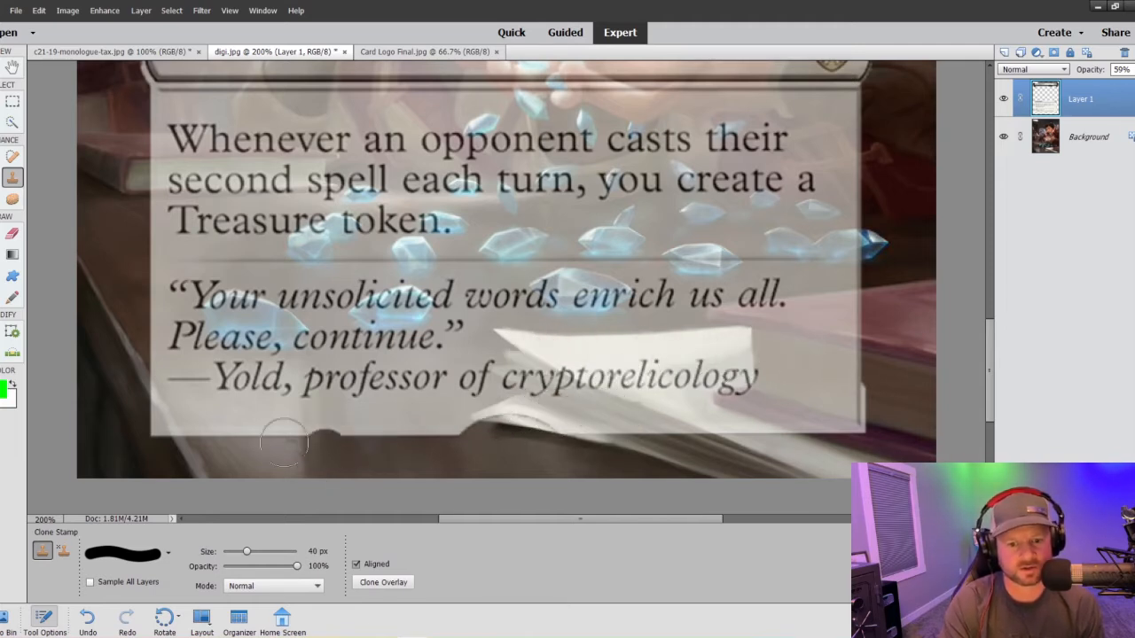
{"action": "left_click", "coordinate": [10, 123]}
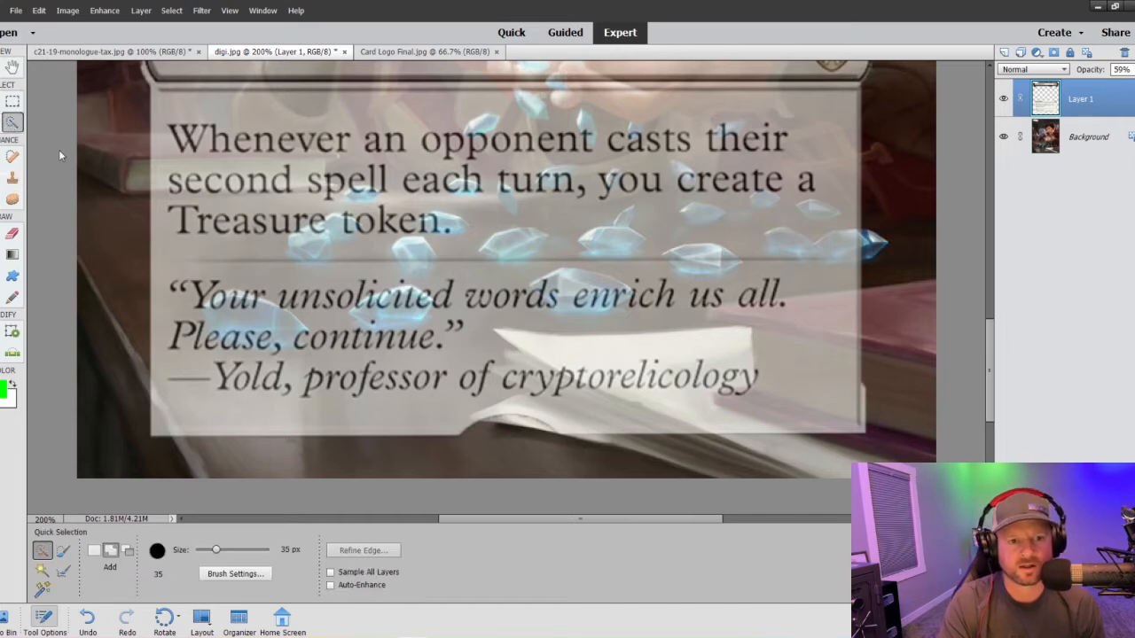
{"action": "left_click", "coordinate": [1044, 135]}
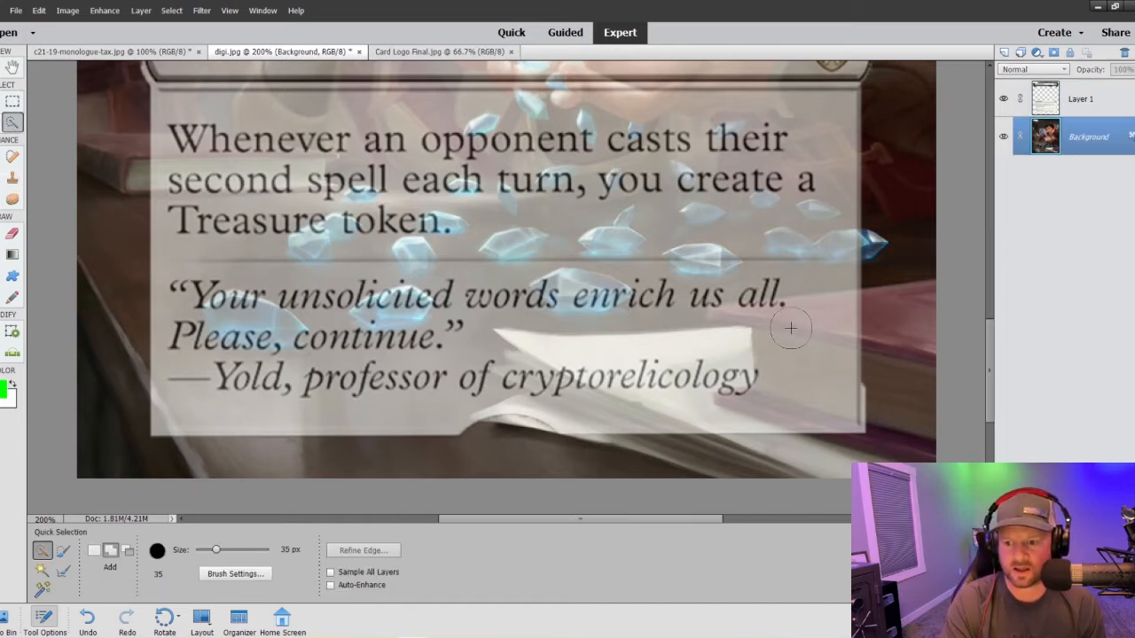
{"action": "mouse_move", "coordinate": [790, 328]}
{"action": "left_mouse_down"}
{"action": "mouse_move", "coordinate": [821, 326]}
{"action": "mouse_move", "coordinate": [731, 397]}
{"action": "mouse_move", "coordinate": [773, 433]}
{"action": "mouse_move", "coordinate": [621, 394]}
{"action": "mouse_move", "coordinate": [559, 423]}
{"action": "mouse_move", "coordinate": [647, 454]}
{"action": "left_mouse_up"}
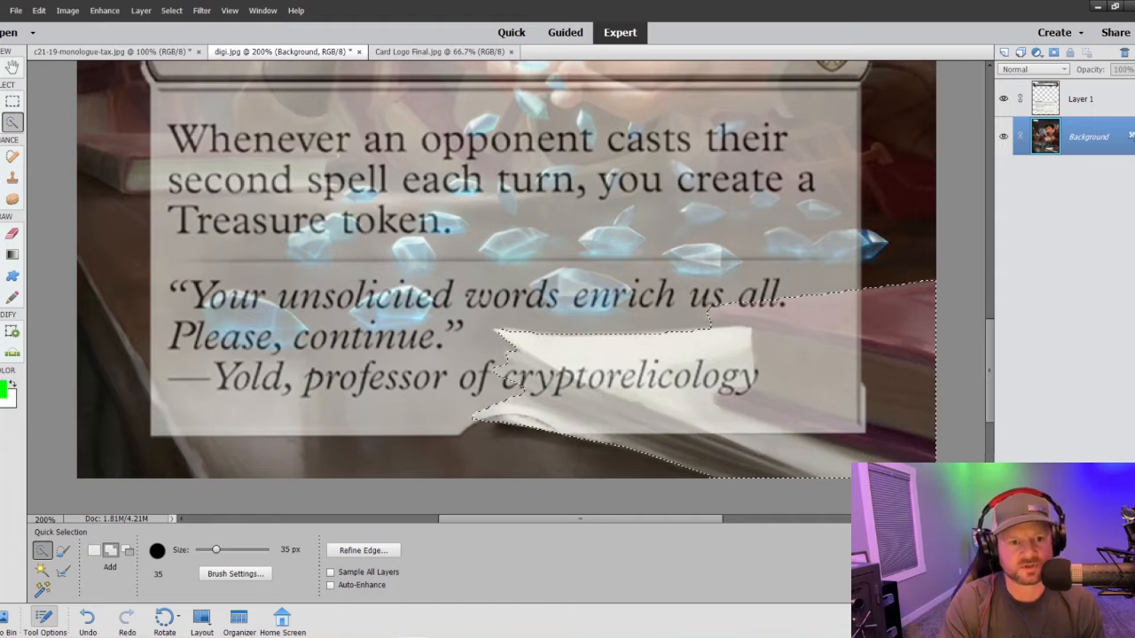
- On Layer 1, clone away the text box over the selected papers and book with the 40 px Clone Stamp, and deselect
{"action": "key", "text": "s"}
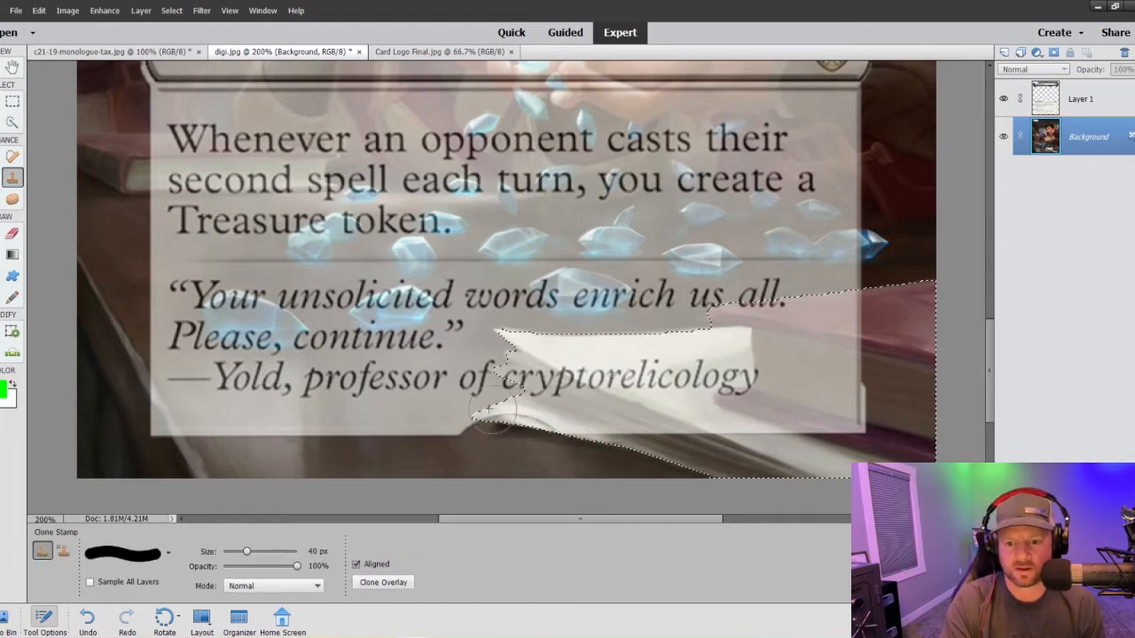
{"action": "left_click", "coordinate": [1073, 104]}
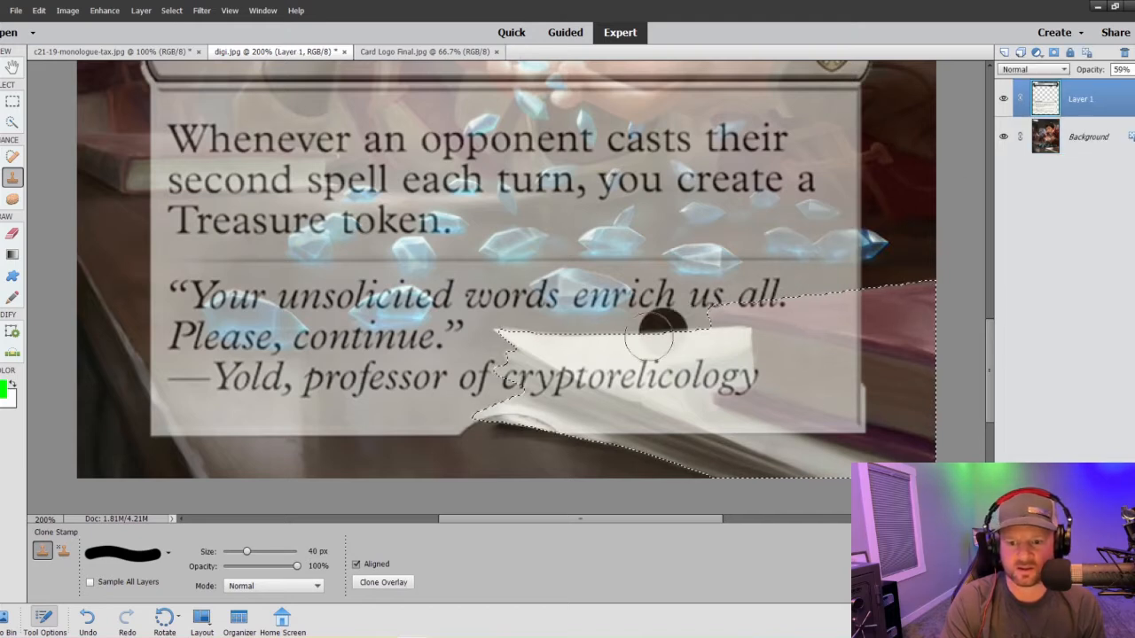
{"action": "mouse_move", "coordinate": [507, 409]}
{"action": "left_mouse_down"}
{"action": "mouse_move", "coordinate": [611, 413]}
{"action": "mouse_move", "coordinate": [478, 388]}
{"action": "mouse_move", "coordinate": [536, 425]}
{"action": "mouse_move", "coordinate": [481, 390]}
{"action": "mouse_move", "coordinate": [538, 335]}
{"action": "mouse_move", "coordinate": [502, 337]}
{"action": "mouse_move", "coordinate": [671, 378]}
{"action": "mouse_move", "coordinate": [773, 432]}
{"action": "mouse_move", "coordinate": [600, 400]}
{"action": "mouse_move", "coordinate": [753, 427]}
{"action": "mouse_move", "coordinate": [644, 349]}
{"action": "mouse_move", "coordinate": [807, 340]}
{"action": "mouse_move", "coordinate": [637, 349]}
{"action": "mouse_move", "coordinate": [592, 338]}
{"action": "mouse_move", "coordinate": [770, 356]}
{"action": "mouse_move", "coordinate": [824, 328]}
{"action": "mouse_move", "coordinate": [770, 320]}
{"action": "mouse_move", "coordinate": [873, 303]}
{"action": "mouse_move", "coordinate": [829, 395]}
{"action": "mouse_move", "coordinate": [870, 344]}
{"action": "mouse_move", "coordinate": [865, 461]}
{"action": "mouse_move", "coordinate": [768, 421]}
{"action": "mouse_move", "coordinate": [792, 347]}
{"action": "left_mouse_up"}
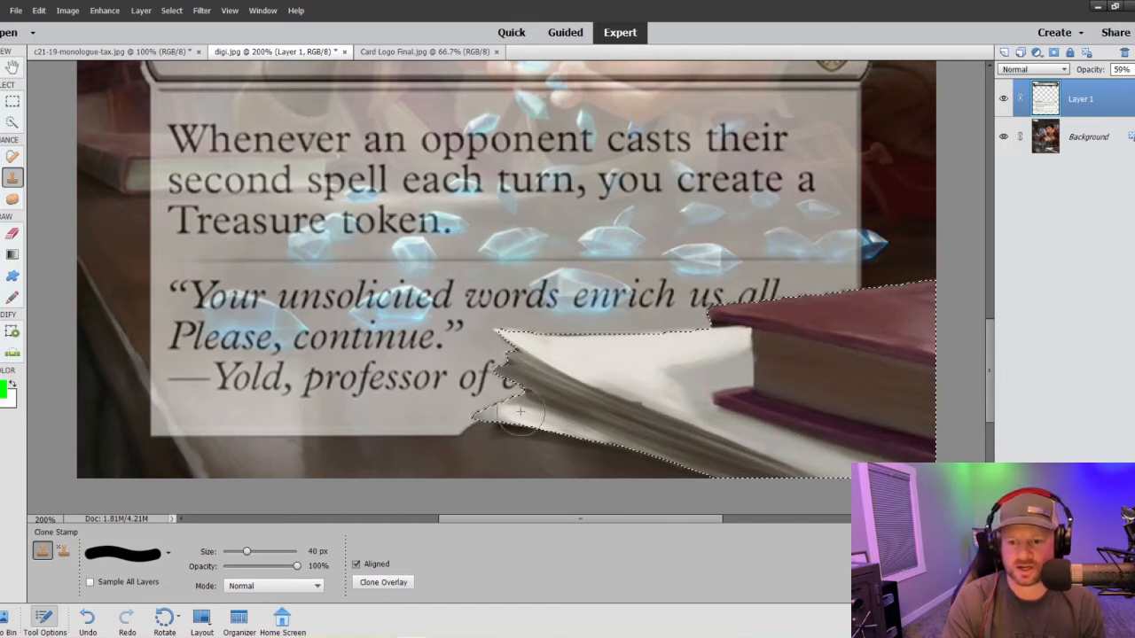
{"action": "left_click_drag", "start_coordinate": [523, 357], "coordinate": [543, 373]}
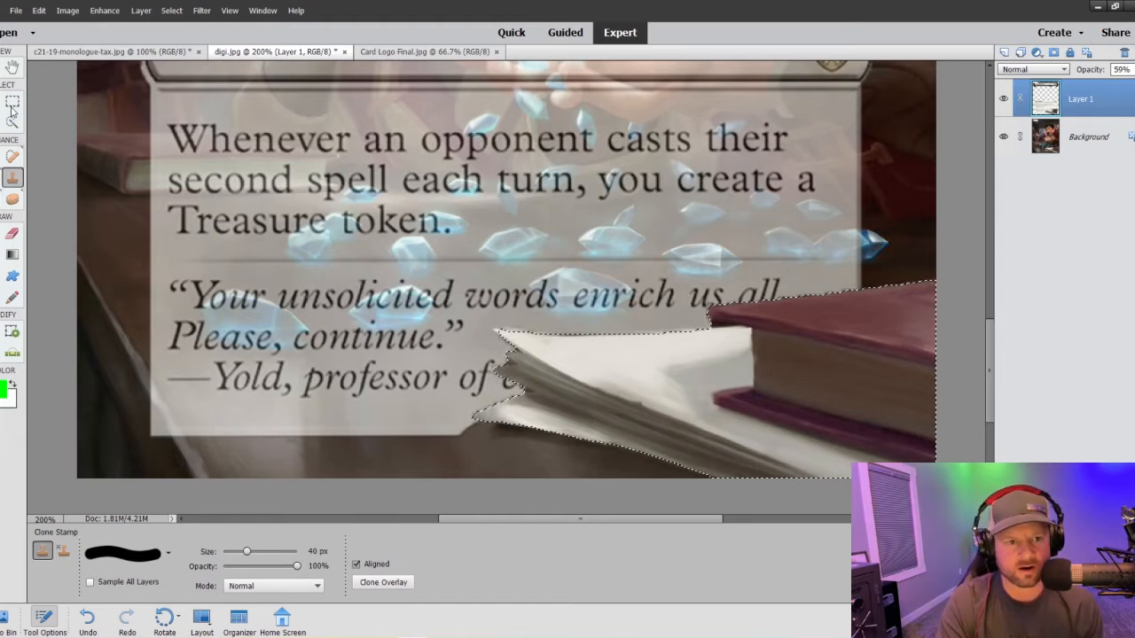
{"action": "key", "text": "m"}
{"action": "right_click", "coordinate": [671, 385]}
{"action": "left_click", "coordinate": [704, 395]}
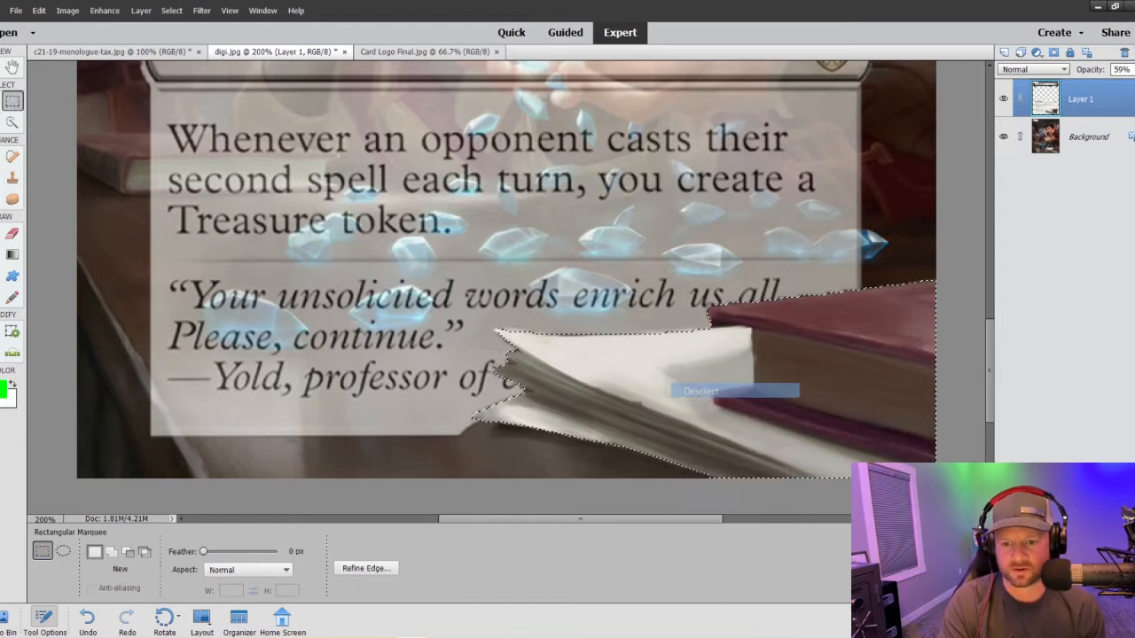
- Reduce the Clone Stamp to 3 px and clean the leftover text box fragments along the papers' upper edge and pointed corners
{"action": "key", "text": "ctrl+equal"}
{"action": "key", "text": "ctrl+equal"}
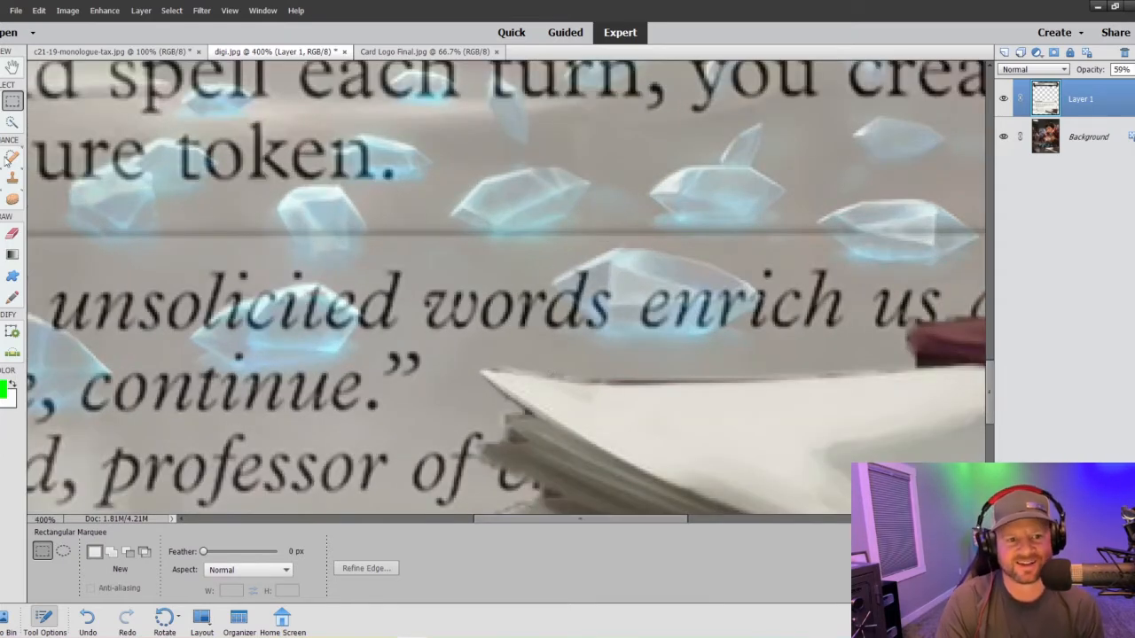
{"action": "key", "text": "s"}
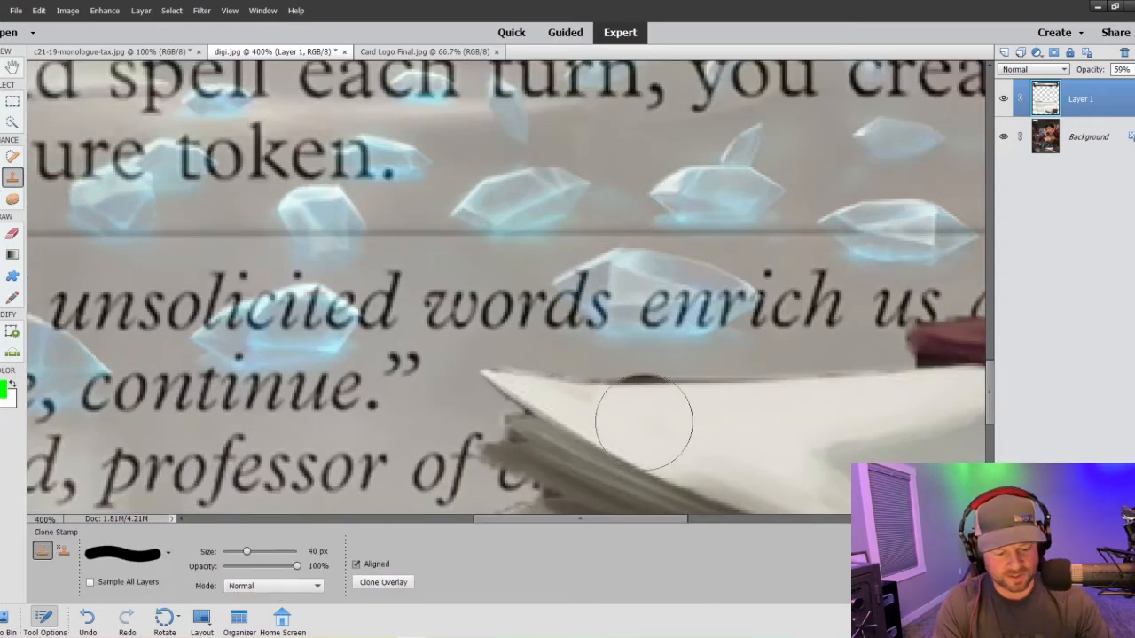
{"action": "key", "text": "bracketleft"}
{"action": "key", "text": "bracketleft"}
{"action": "key", "text": "bracketleft"}
{"action": "key", "text": "bracketleft"}
{"action": "key", "text": "bracketleft"}
{"action": "key", "text": "bracketleft"}
{"action": "key", "text": "bracketleft"}
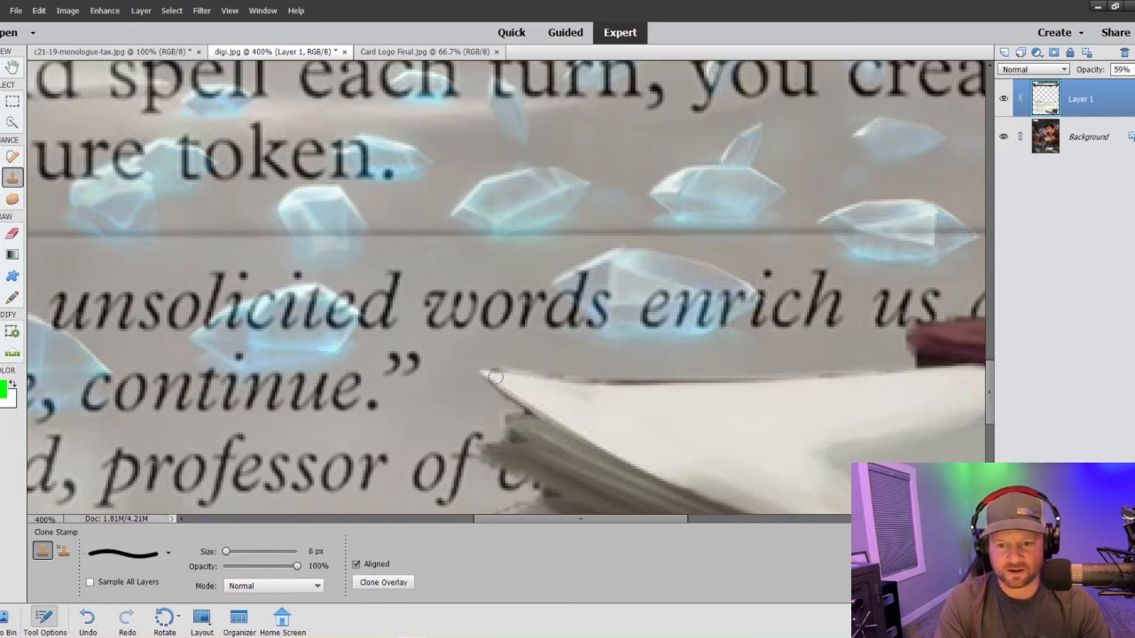
{"action": "key", "text": "bracketleft"}
{"action": "key", "text": "bracketleft"}
{"action": "key", "text": "bracketleft"}
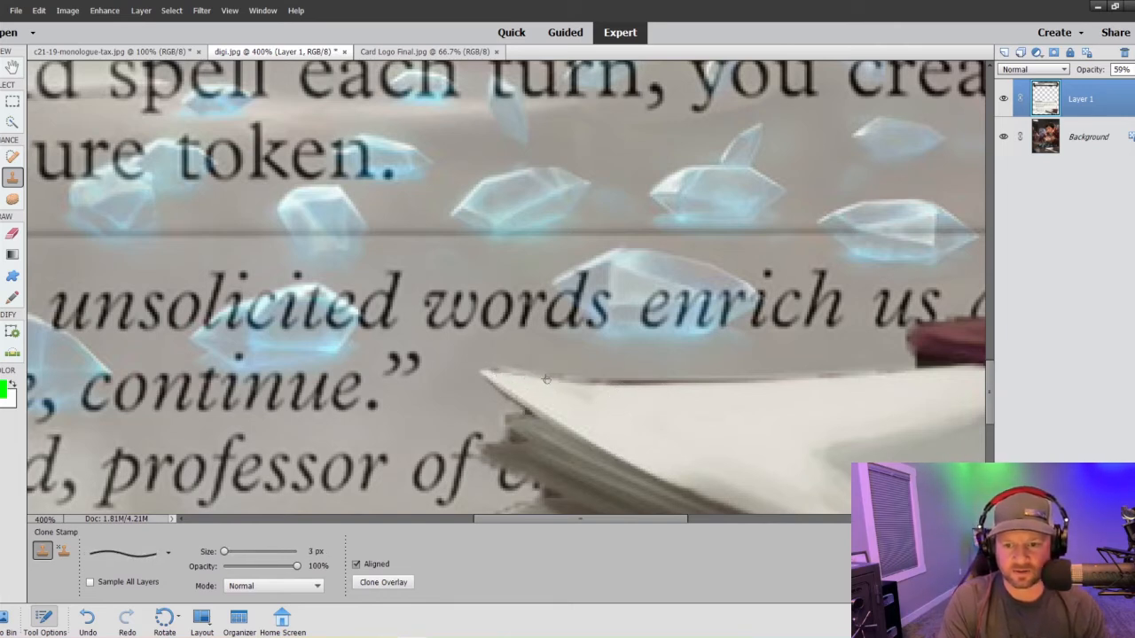
{"action": "left_click_drag", "start_coordinate": [546, 379], "coordinate": [904, 372]}
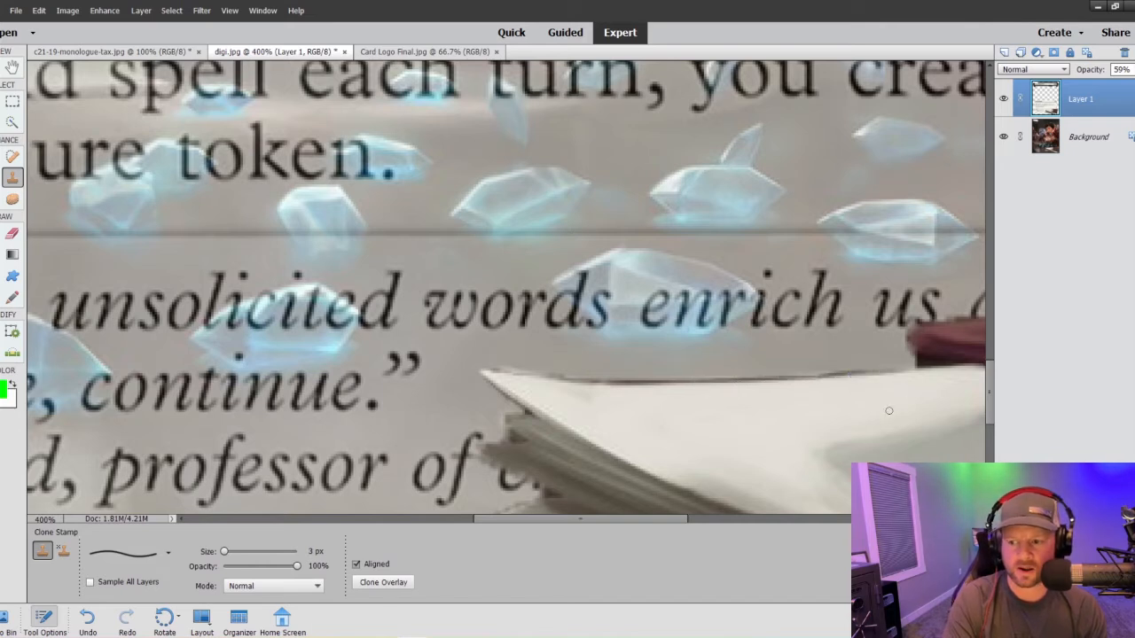
{"action": "scroll", "coordinate": [888, 410], "scroll_direction": "down", "scroll_amount": 4}
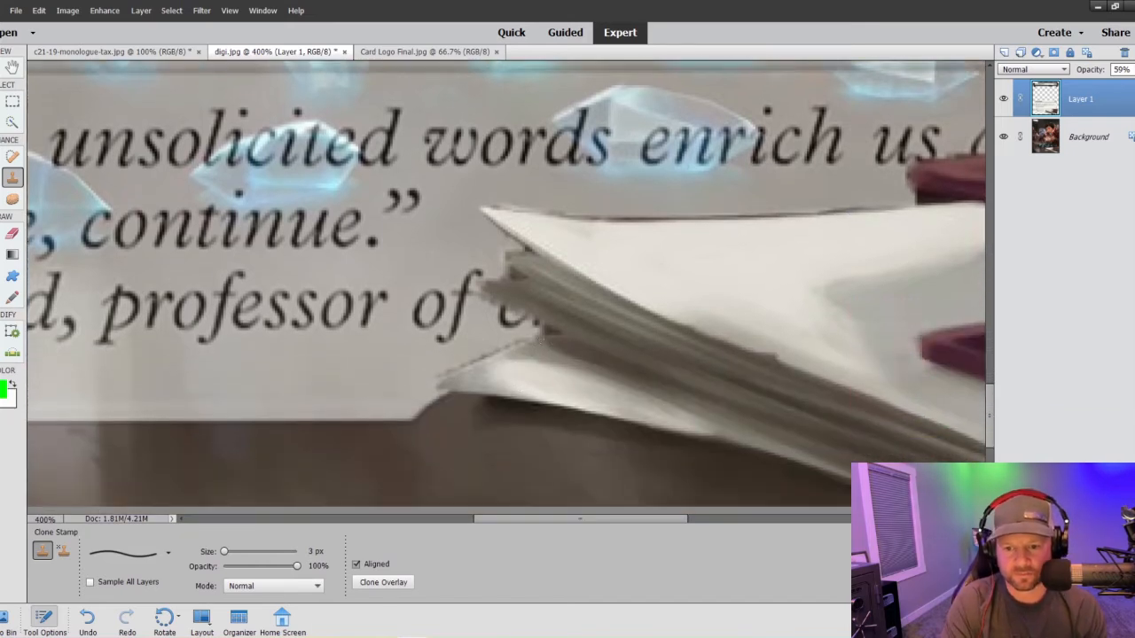
{"action": "left_click_drag", "start_coordinate": [511, 347], "coordinate": [447, 379]}
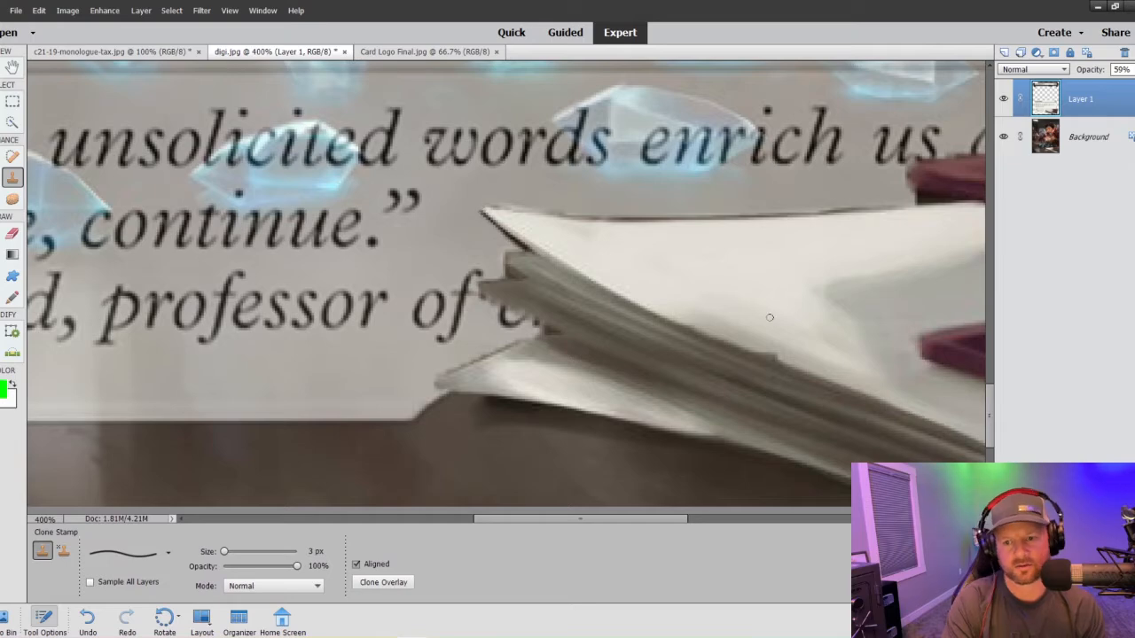
- Try Layer 1 at 75% opacity, and set it to 60%
{"action": "key", "text": "ctrl+minus"}
{"action": "key", "text": "ctrl+minus"}
{"action": "key", "text": "ctrl+minus"}
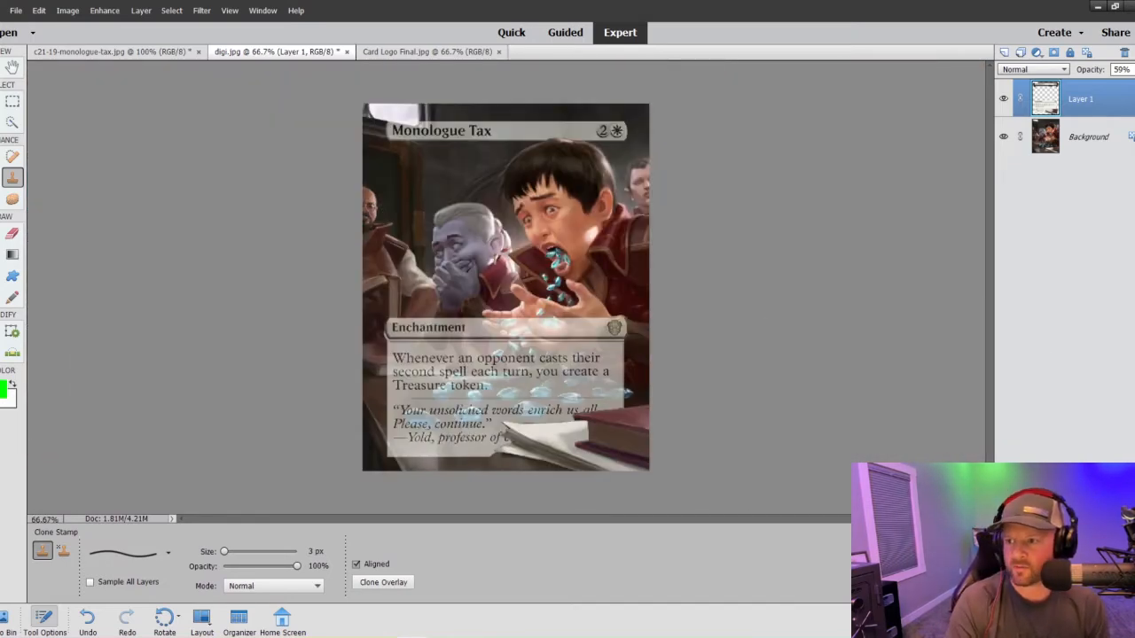
{"action": "left_click", "coordinate": [1121, 69]}
{"action": "left_click_drag", "start_coordinate": [1123, 84], "coordinate": [1131, 84]}
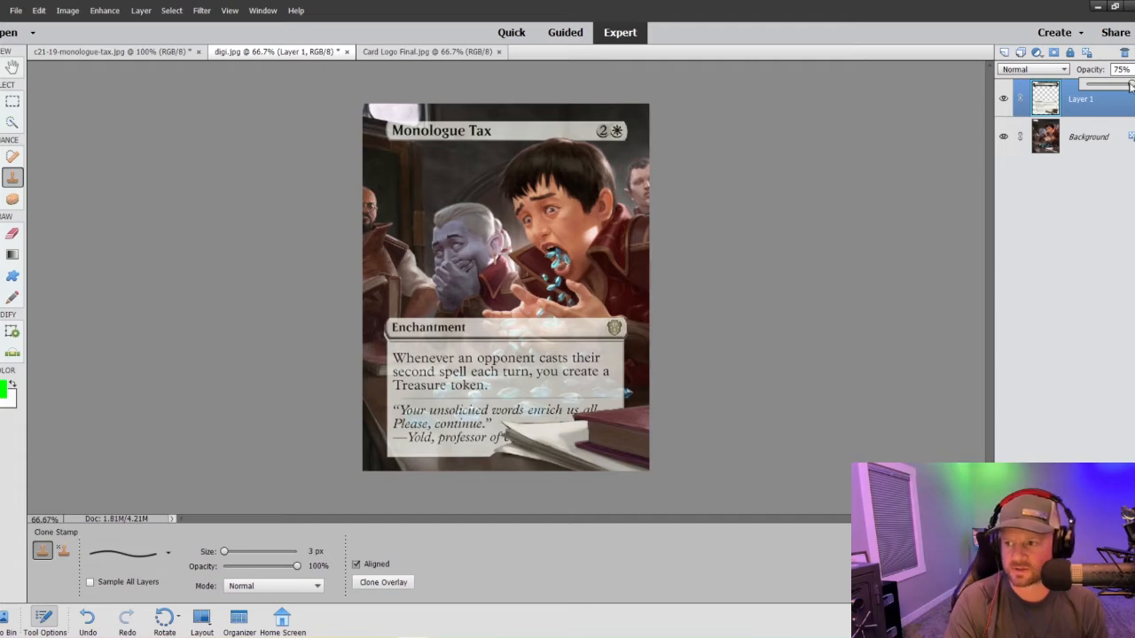
{"action": "left_click_drag", "start_coordinate": [1131, 84], "coordinate": [1122, 84]}
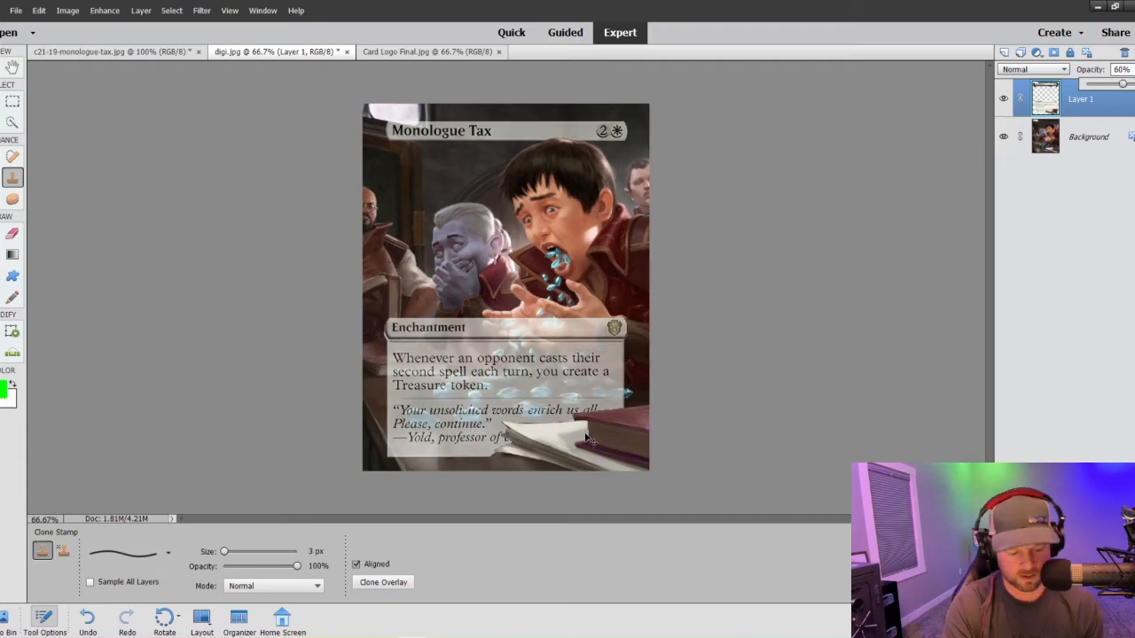
- Undo the last Clone Stamp stroke on the papers
{"action": "key", "text": "ctrl+equal"}
{"action": "key", "text": "ctrl+equal"}
{"action": "scroll", "coordinate": [646, 432], "scroll_direction": "down", "scroll_amount": 5}
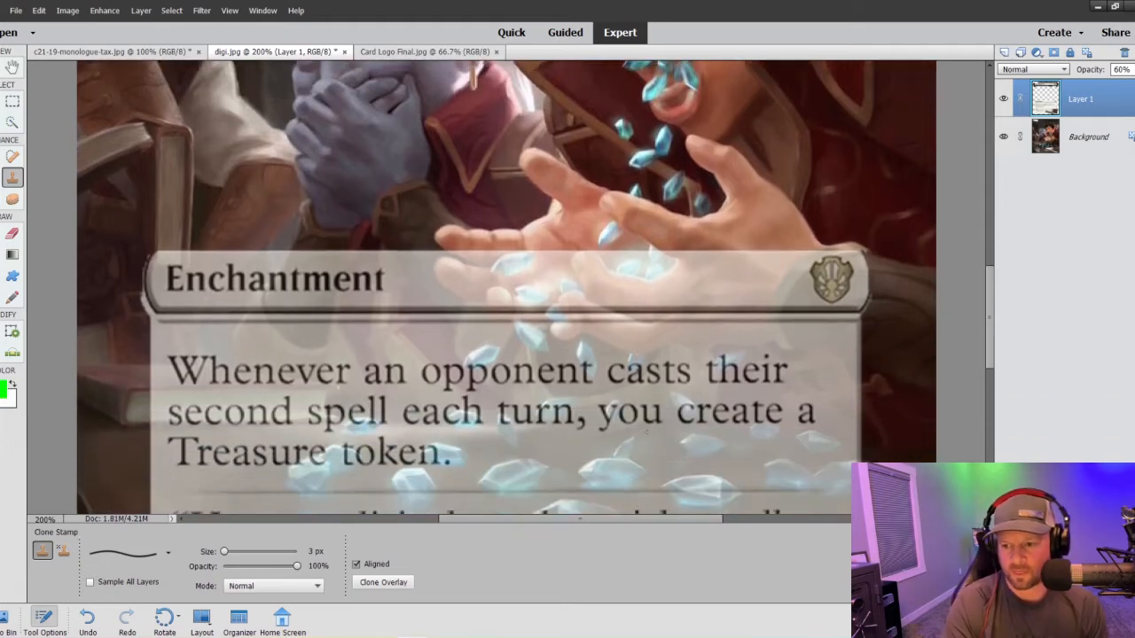
{"action": "scroll", "coordinate": [646, 432], "scroll_direction": "down", "scroll_amount": 4}
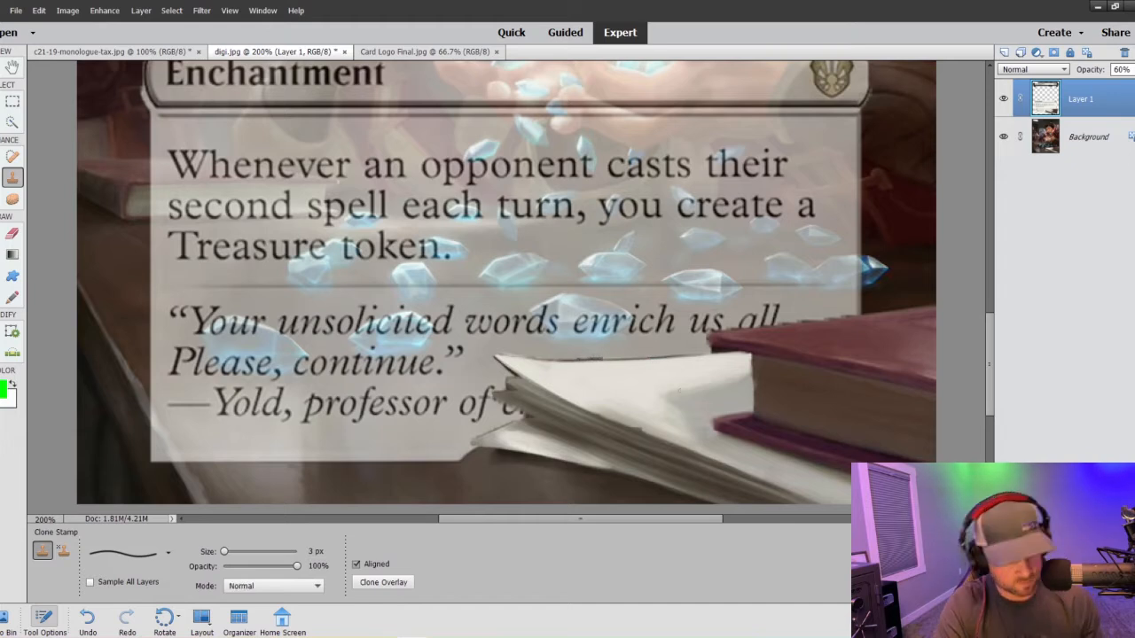
{"action": "key", "text": "ctrl+z"}
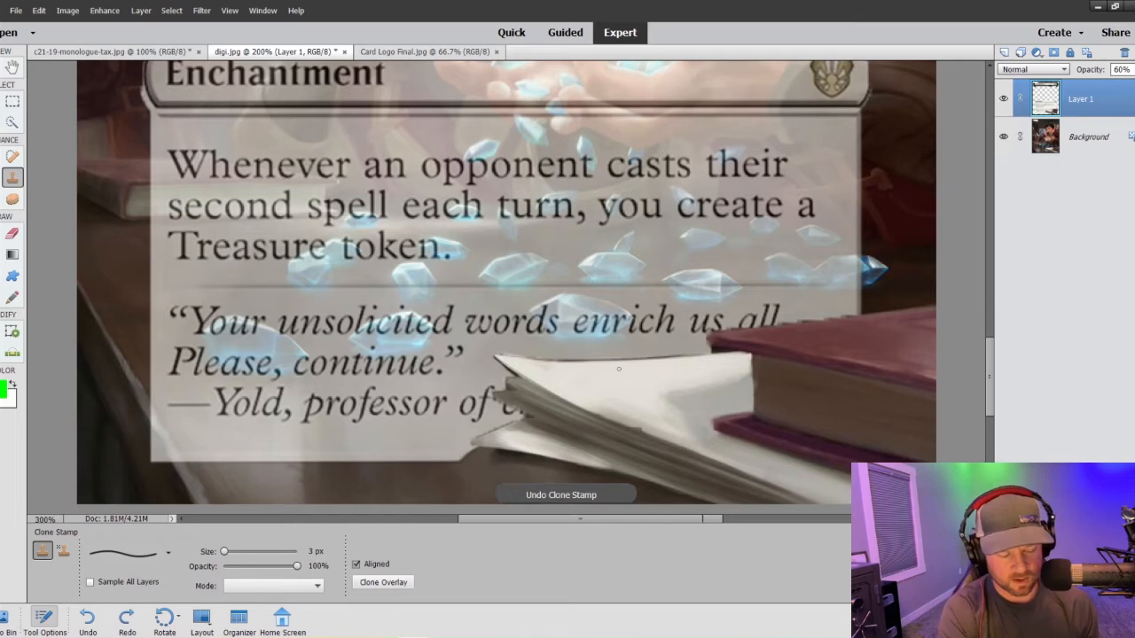
- Smooth the text box remnants along the top sheet's upper edge with the 3 px Clone Stamp, redoing the stroke that went wrong
{"action": "key", "text": "ctrl+plus"}
{"action": "key", "text": "ctrl+plus"}
{"action": "scroll", "coordinate": [622, 445], "scroll_direction": "down", "scroll_amount": 1}
{"action": "scroll", "coordinate": [622, 445], "scroll_direction": "down", "scroll_amount": 2}
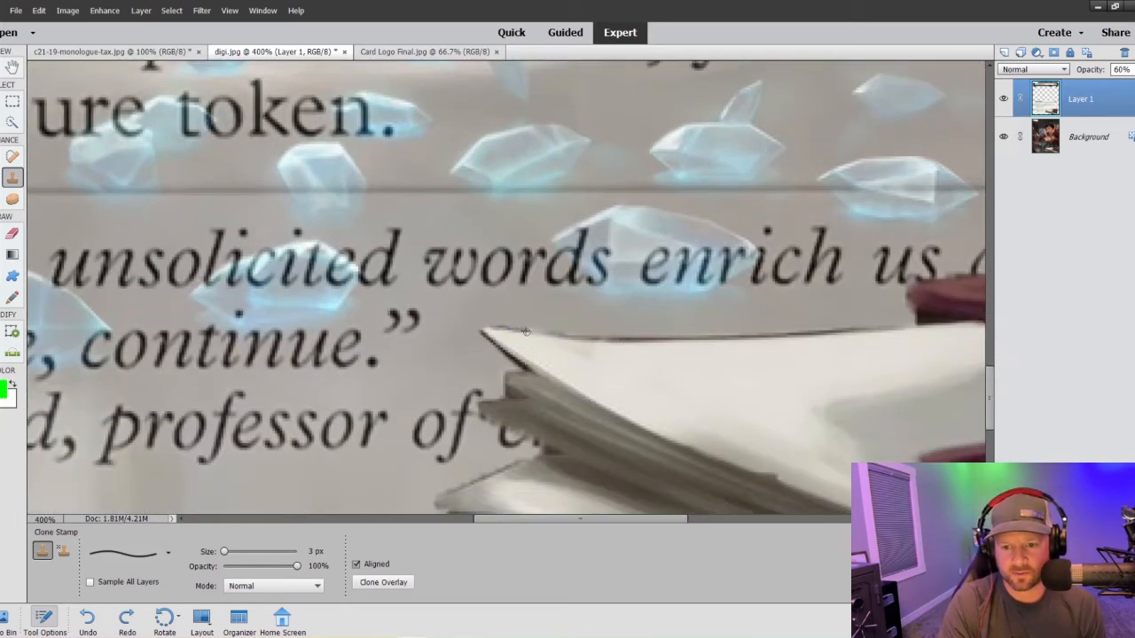
{"action": "left_click", "coordinate": [571, 339], "text": "alt"}
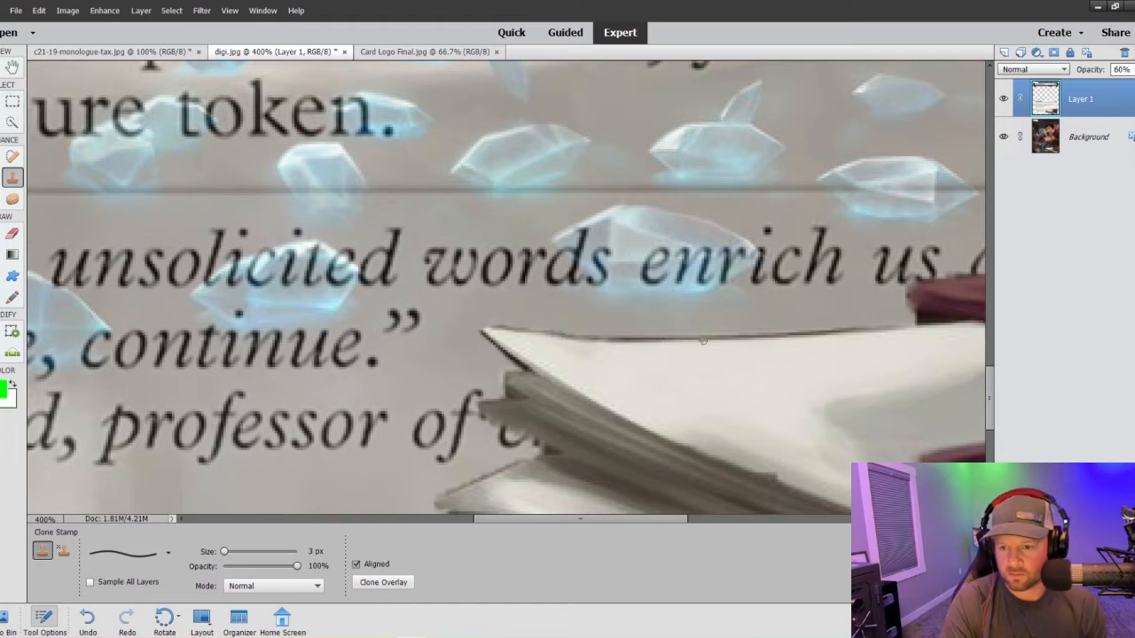
{"action": "left_click_drag", "start_coordinate": [702, 341], "coordinate": [913, 329]}
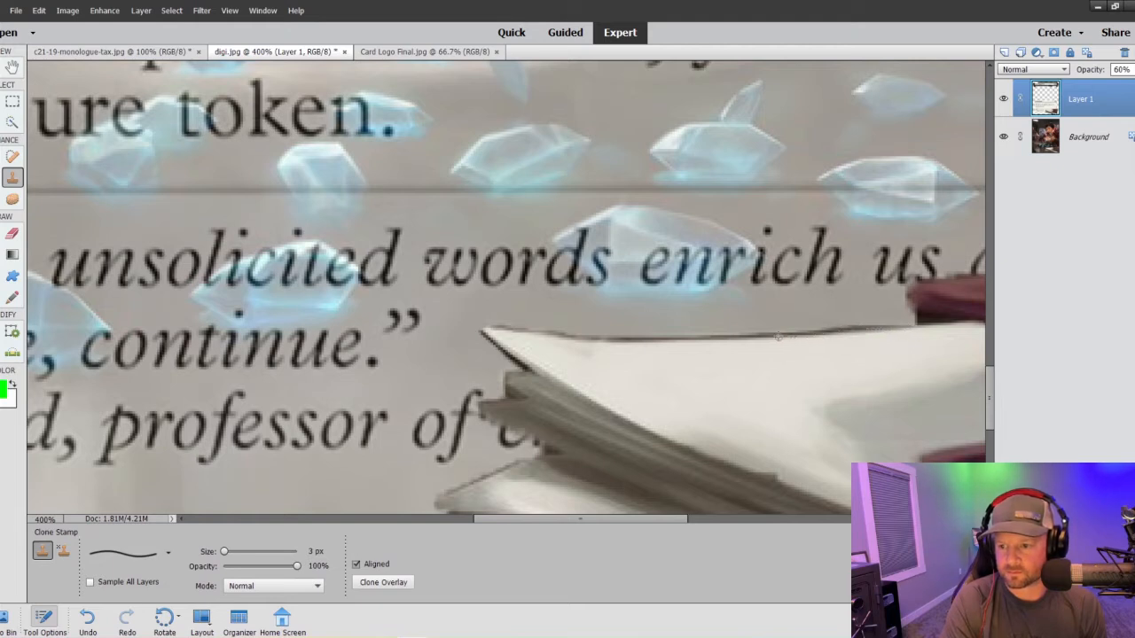
{"action": "left_click_drag", "start_coordinate": [777, 337], "coordinate": [564, 334]}
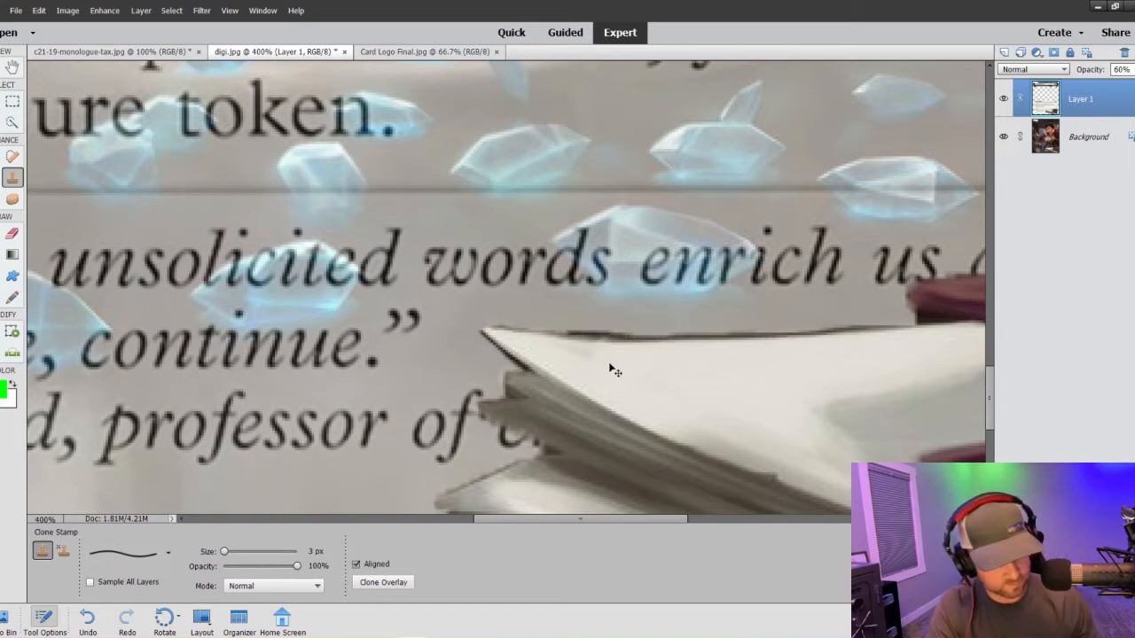
{"action": "key", "text": "ctrl+z"}
{"action": "left_click_drag", "start_coordinate": [556, 336], "coordinate": [798, 337]}
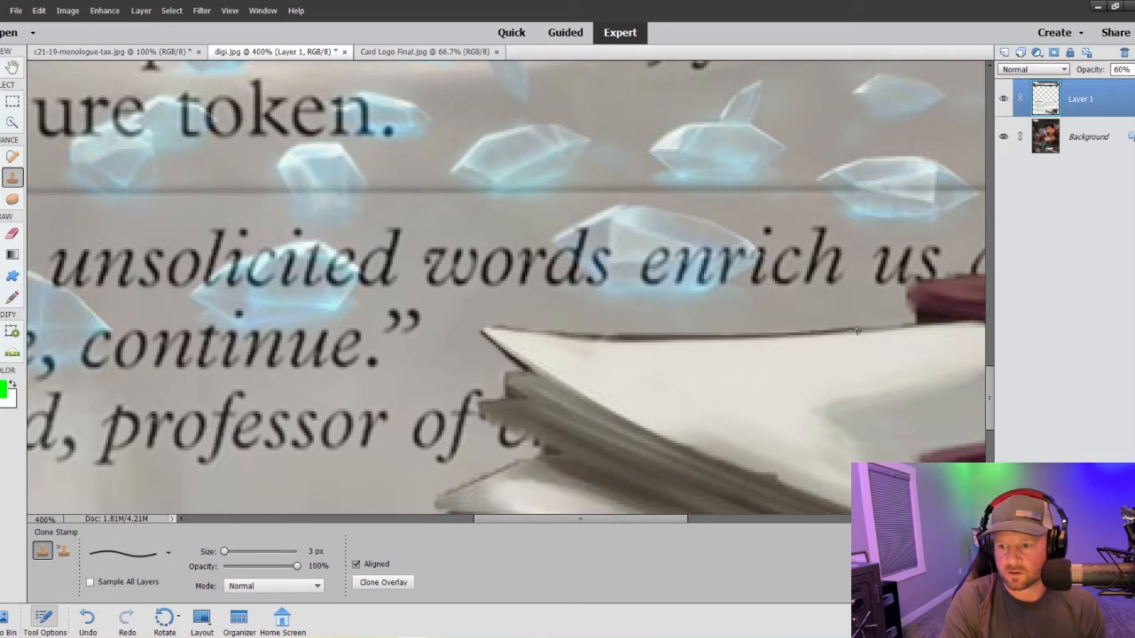
{"action": "left_click_drag", "start_coordinate": [856, 331], "coordinate": [916, 327]}
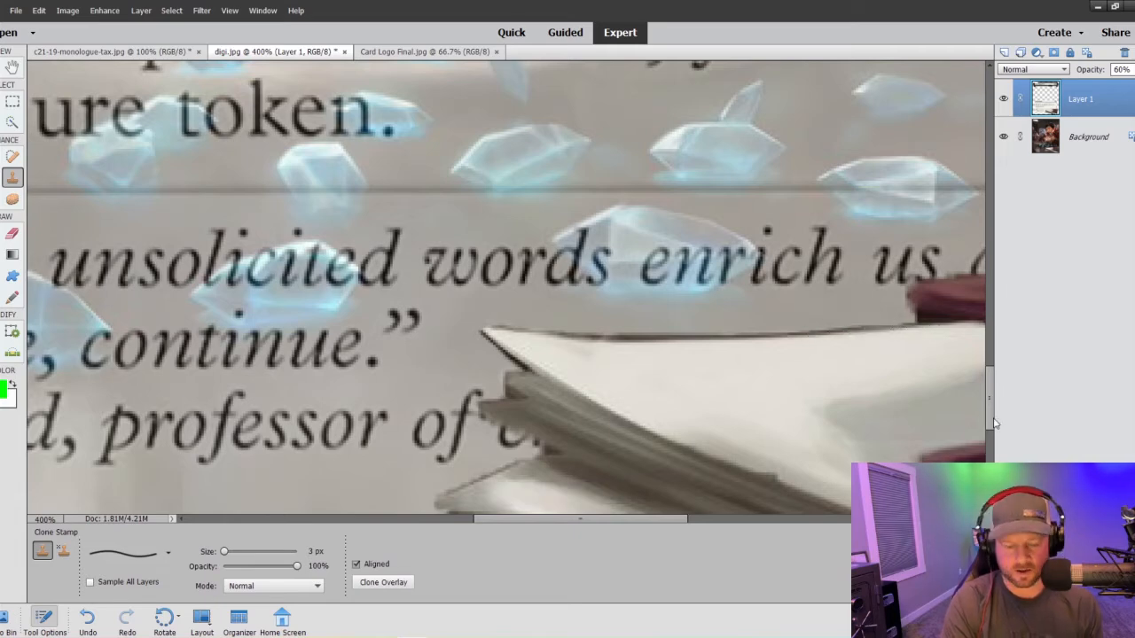
- Raise Layer 1's opacity to 73%
{"action": "key", "text": "ctrl+1"}
{"action": "key", "text": "ctrl+minus"}
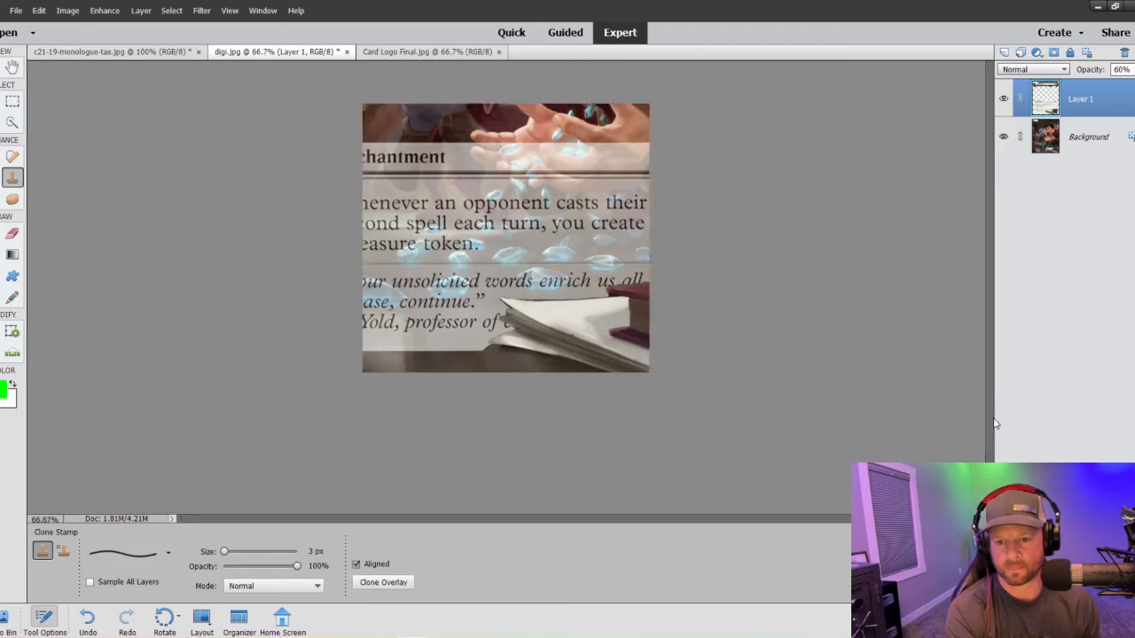
{"action": "left_click", "coordinate": [1134, 69]}
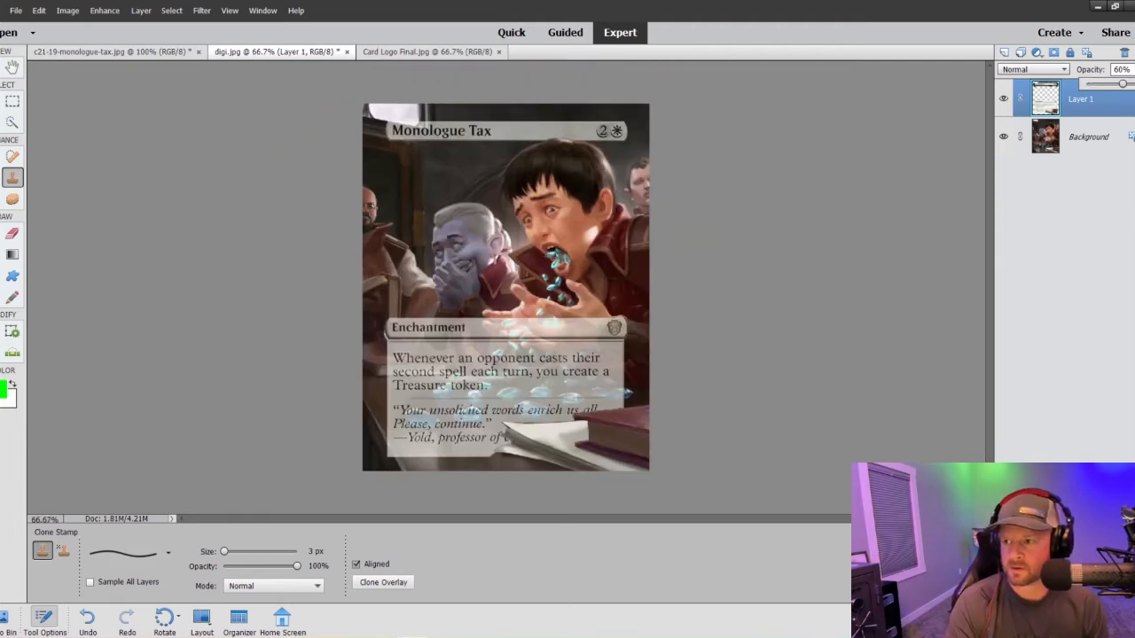
{"action": "left_click_drag", "start_coordinate": [1123, 85], "coordinate": [1130, 84]}
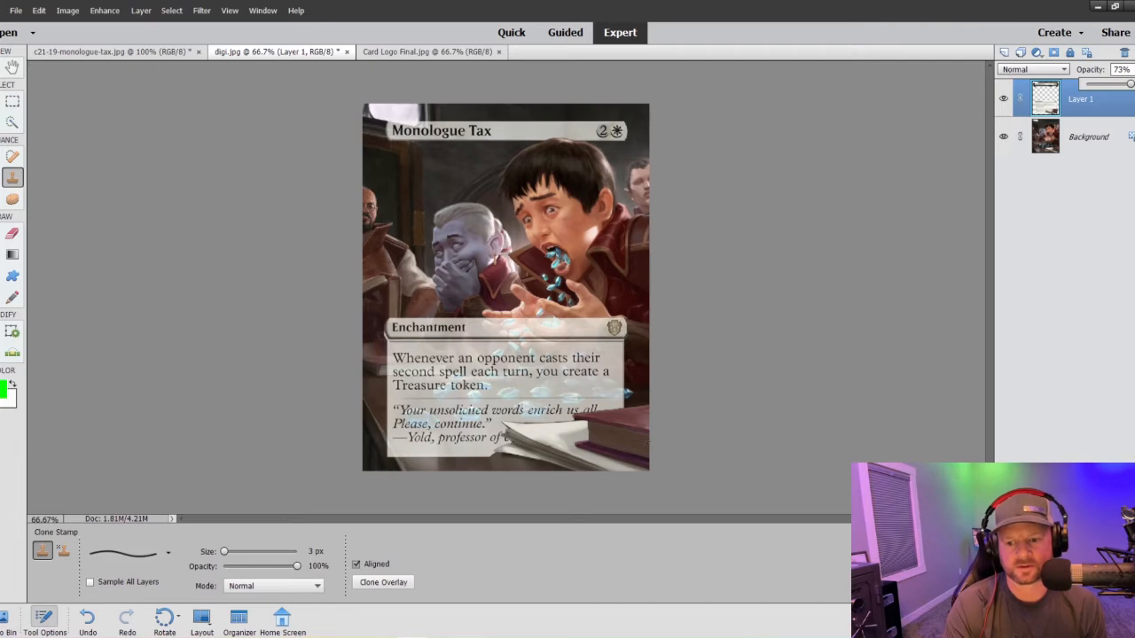
- Clean the jagged text box edge along the red book's upper edge with the 3 px Clone Stamp
{"action": "key", "text": "ctrl+plus"}
{"action": "key", "text": "ctrl+plus"}
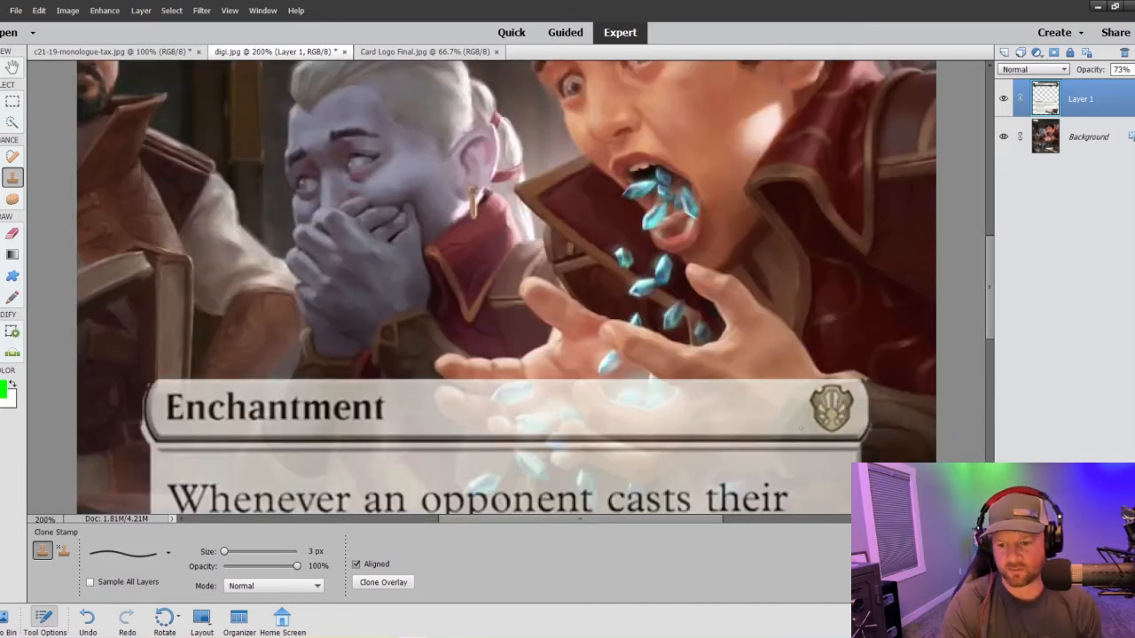
{"action": "scroll", "coordinate": [800, 428], "scroll_direction": "down", "scroll_amount": 5}
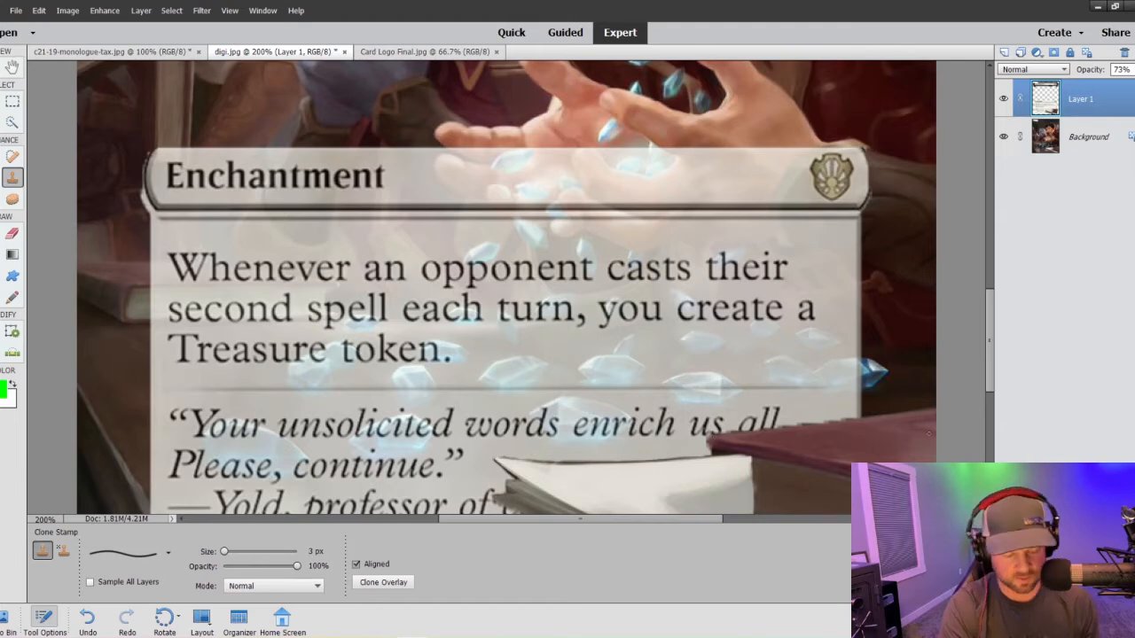
{"action": "key", "text": "ctrl+plus"}
{"action": "scroll", "coordinate": [939, 390], "scroll_direction": "down", "scroll_amount": 3}
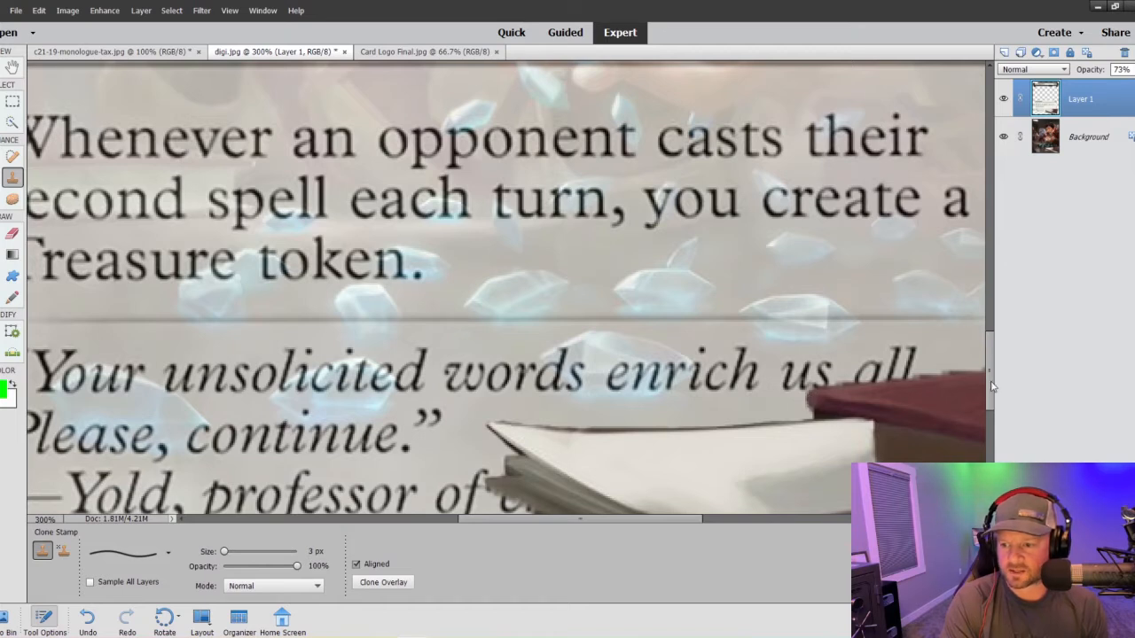
{"action": "left_click_drag", "start_coordinate": [669, 527], "coordinate": [734, 525]}
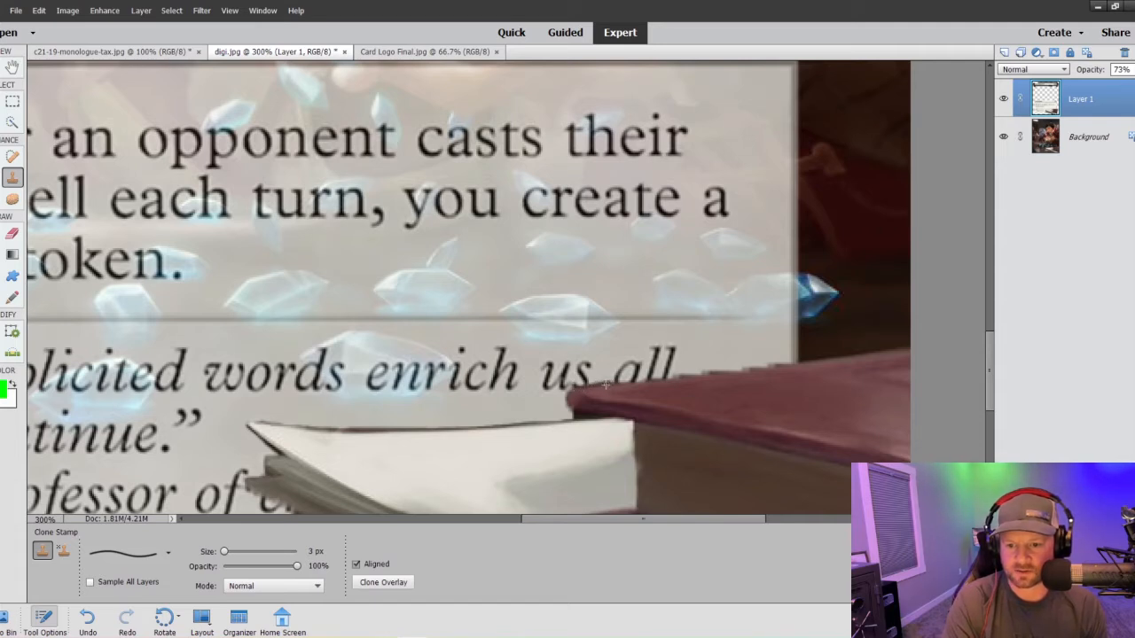
{"action": "left_click_drag", "start_coordinate": [670, 376], "coordinate": [807, 359]}
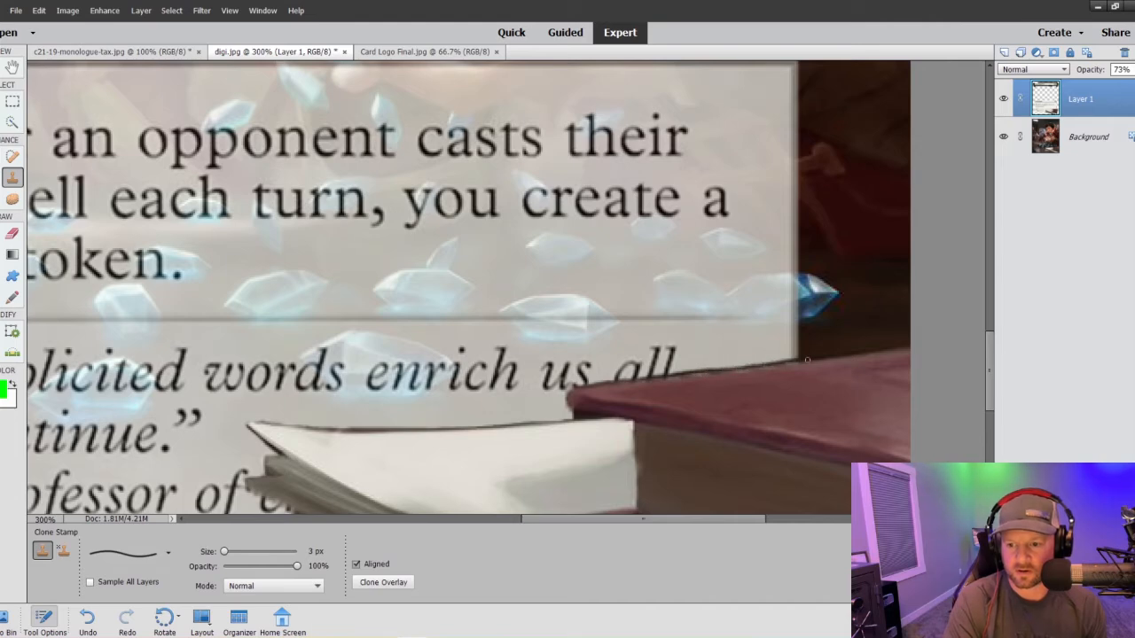
- Enlarge the Clone Stamp to 50 px and clone away the Enchantment bar and text box covering the boy's hands and sleeve
{"action": "key", "text": "ctrl+minus"}
{"action": "key", "text": "ctrl+minus"}
{"action": "key", "text": "ctrl+minus"}
{"action": "key", "text": "ctrl+minus"}
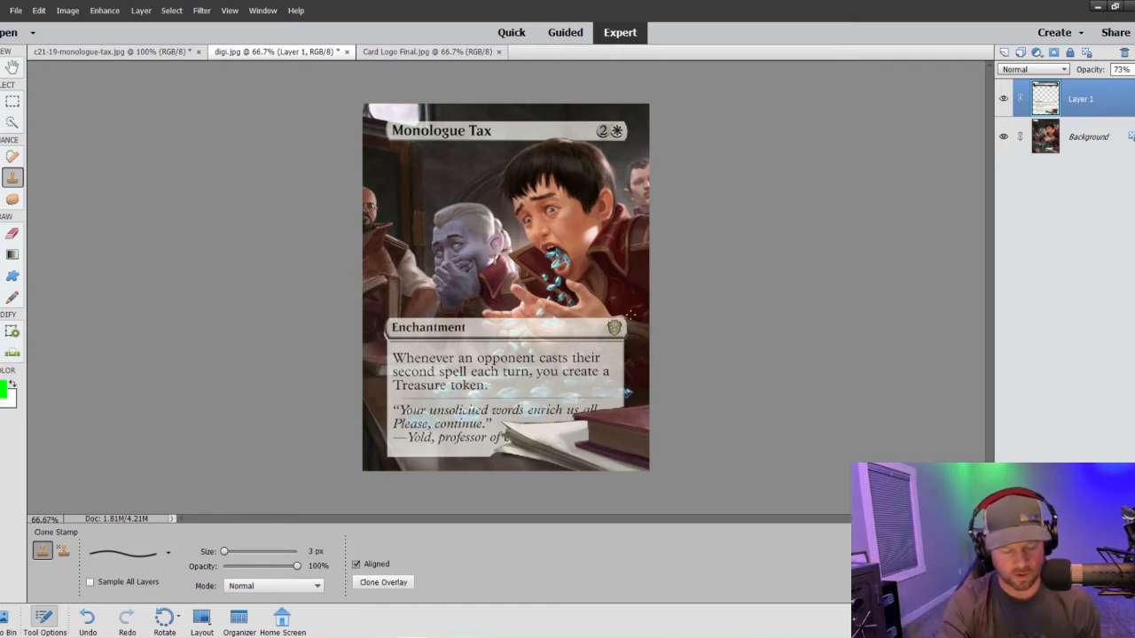
{"action": "scroll", "coordinate": [632, 314], "scroll_direction": "up", "scroll_amount": 2}
{"action": "scroll", "coordinate": [559, 301], "scroll_direction": "down", "scroll_amount": 4}
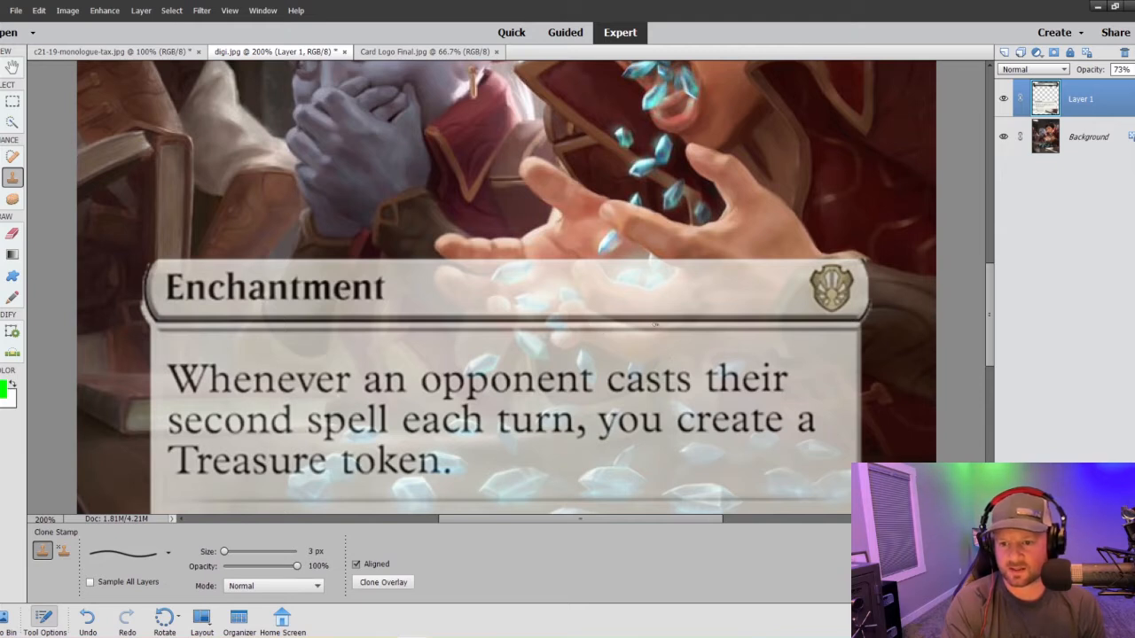
{"action": "key", "text": "bracketright"}
{"action": "key", "text": "bracketright"}
{"action": "key", "text": "bracketright"}
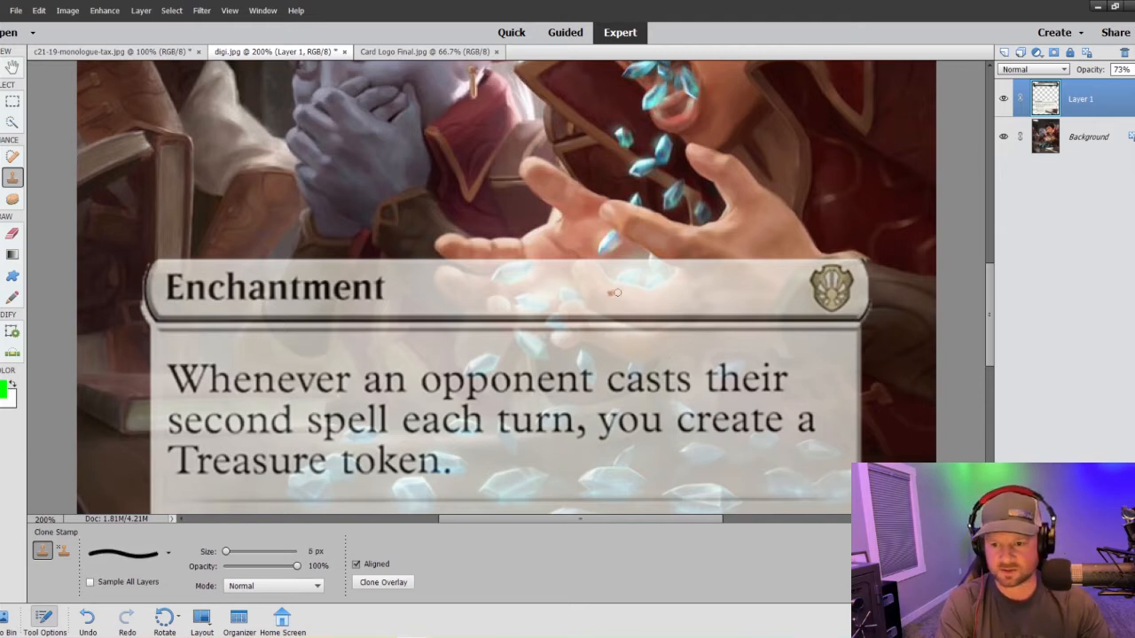
{"action": "key", "text": "bracketright"}
{"action": "key", "text": "bracketright"}
{"action": "key", "text": "bracketright"}
{"action": "key", "text": "bracketright"}
{"action": "key", "text": "bracketright"}
{"action": "key", "text": "bracketright"}
{"action": "key", "text": "bracketright"}
{"action": "key", "text": "bracketright"}
{"action": "key", "text": "bracketright"}
{"action": "key", "text": "bracketright"}
{"action": "key", "text": "bracketright"}
{"action": "key", "text": "bracketright"}
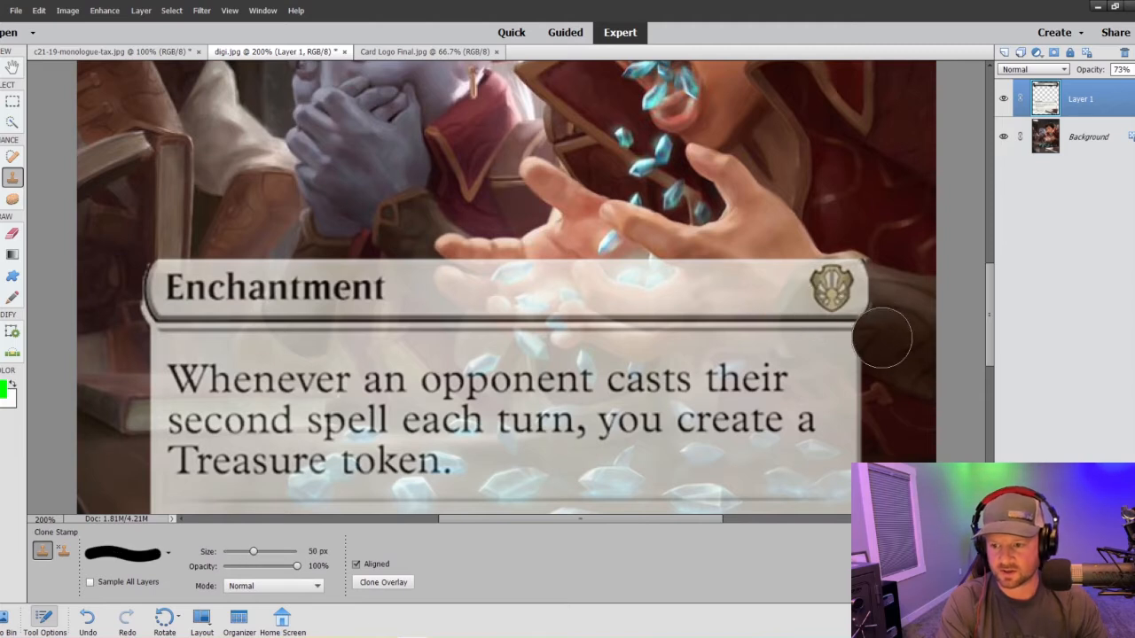
{"action": "mouse_move", "coordinate": [882, 337]}
{"action": "left_mouse_down"}
{"action": "mouse_move", "coordinate": [769, 311]}
{"action": "mouse_move", "coordinate": [664, 305]}
{"action": "mouse_move", "coordinate": [654, 281]}
{"action": "mouse_move", "coordinate": [796, 274]}
{"action": "mouse_move", "coordinate": [852, 284]}
{"action": "mouse_move", "coordinate": [681, 259]}
{"action": "mouse_move", "coordinate": [549, 275]}
{"action": "mouse_move", "coordinate": [535, 275]}
{"action": "mouse_move", "coordinate": [582, 274]}
{"action": "mouse_move", "coordinate": [527, 265]}
{"action": "mouse_move", "coordinate": [656, 308]}
{"action": "mouse_move", "coordinate": [536, 284]}
{"action": "left_mouse_up"}
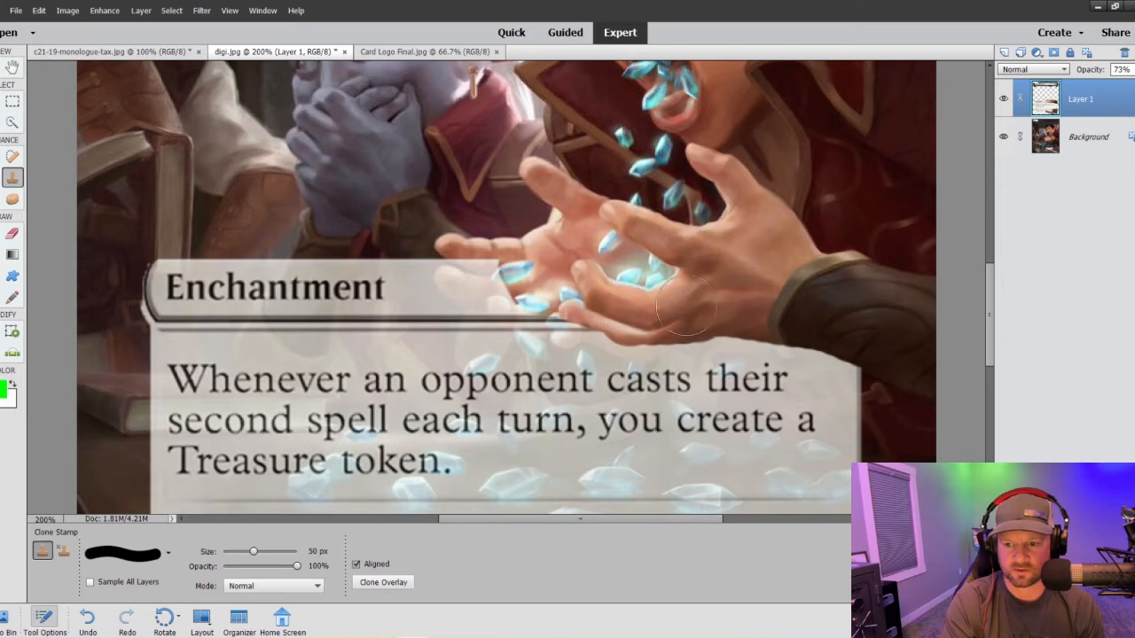
- Reduce the Clone Stamp to 8 px and clear the Enchantment bar from the outstretched fingers at the hands' left side
{"action": "key", "text": "bracketleft"}
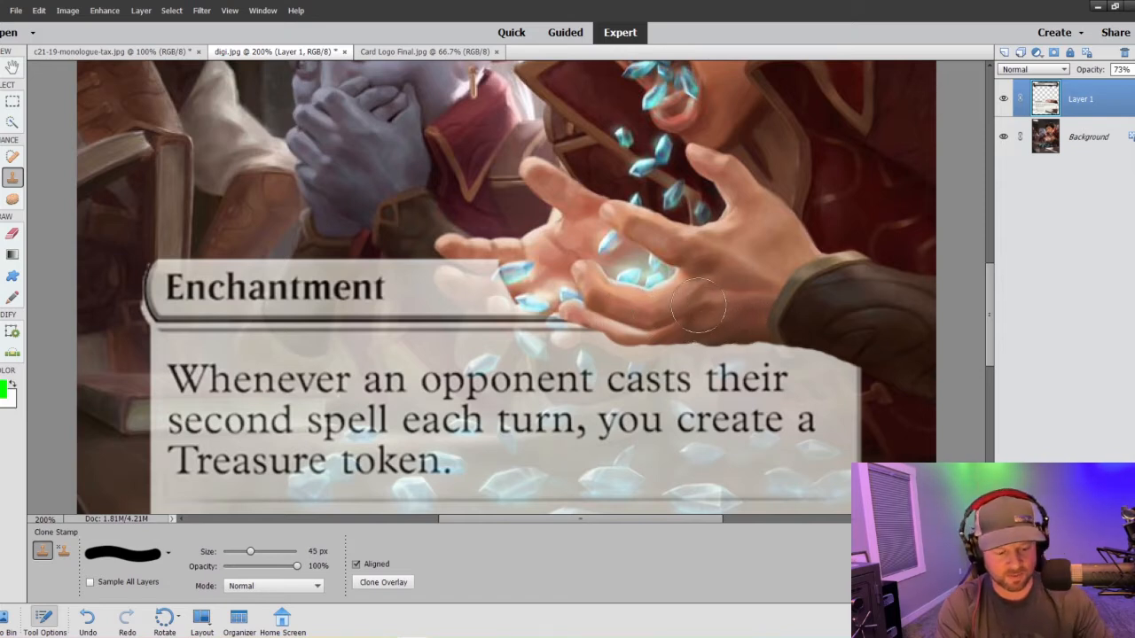
{"action": "key", "text": "bracketleft"}
{"action": "key", "text": "bracketleft"}
{"action": "key", "text": "bracketleft"}
{"action": "key", "text": "bracketleft"}
{"action": "key", "text": "bracketleft"}
{"action": "key", "text": "bracketleft"}
{"action": "key", "text": "bracketleft"}
{"action": "key", "text": "bracketleft"}
{"action": "key", "text": "bracketleft"}
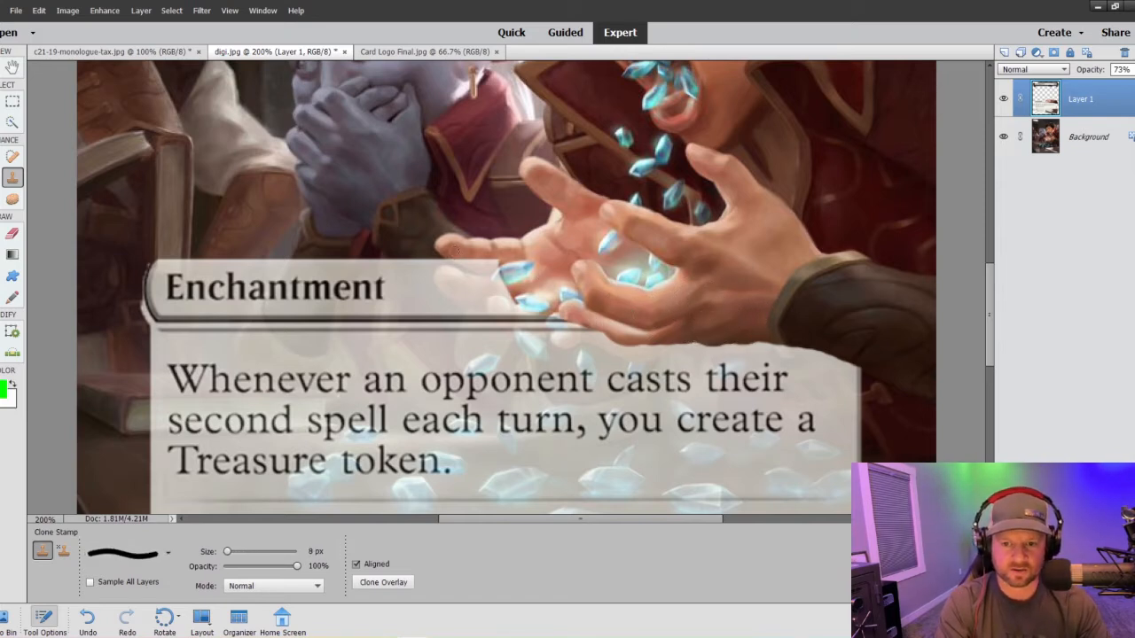
{"action": "mouse_move", "coordinate": [453, 254]}
{"action": "left_mouse_down"}
{"action": "mouse_move", "coordinate": [501, 272]}
{"action": "mouse_move", "coordinate": [486, 270]}
{"action": "left_mouse_up"}
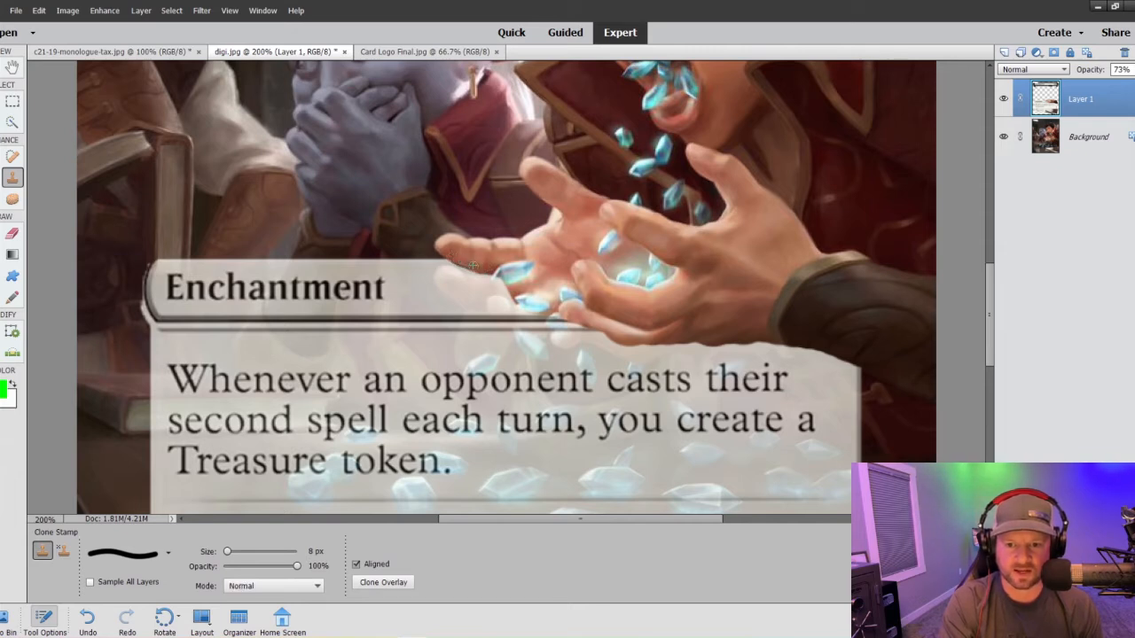
{"action": "mouse_move", "coordinate": [472, 266]}
{"action": "left_mouse_down"}
{"action": "mouse_move", "coordinate": [521, 274]}
{"action": "mouse_move", "coordinate": [511, 303]}
{"action": "mouse_move", "coordinate": [446, 274]}
{"action": "mouse_move", "coordinate": [468, 296]}
{"action": "mouse_move", "coordinate": [441, 278]}
{"action": "left_mouse_up"}
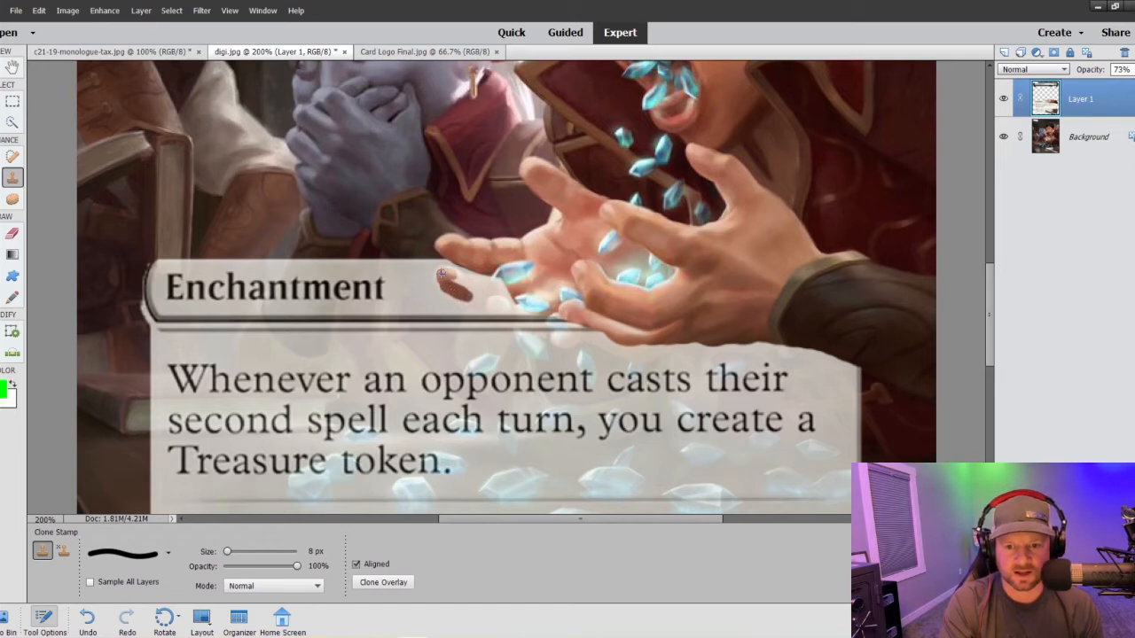
{"action": "left_click_drag", "start_coordinate": [441, 272], "coordinate": [495, 284]}
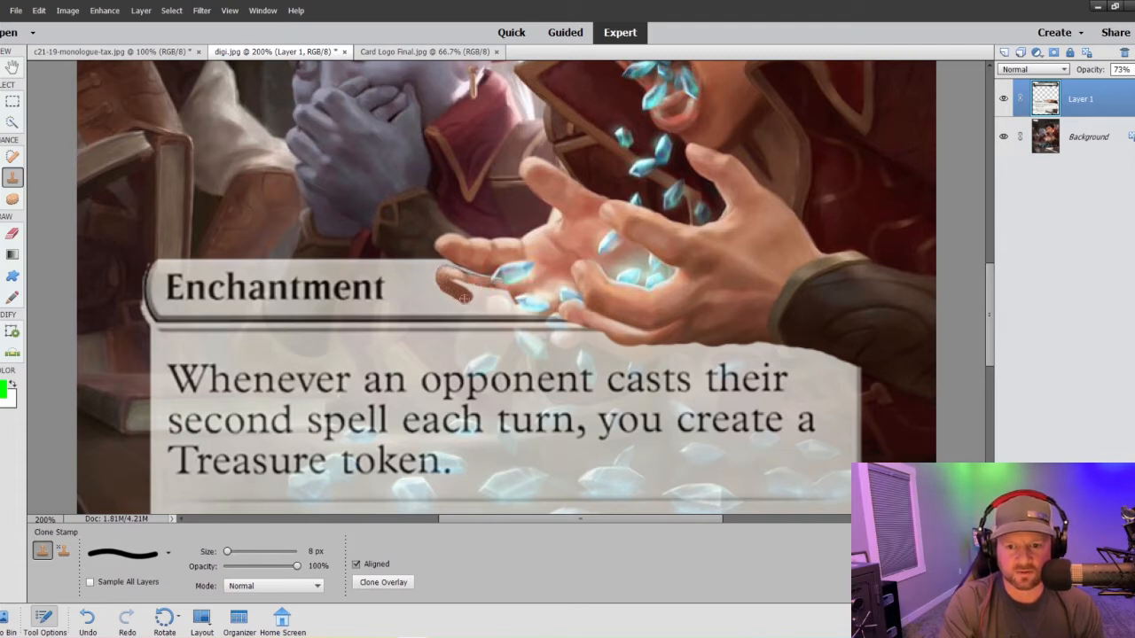
{"action": "mouse_move", "coordinate": [452, 291]}
{"action": "left_mouse_down"}
{"action": "mouse_move", "coordinate": [485, 306]}
{"action": "mouse_move", "coordinate": [463, 296]}
{"action": "mouse_move", "coordinate": [514, 298]}
{"action": "mouse_move", "coordinate": [487, 300]}
{"action": "mouse_move", "coordinate": [496, 304]}
{"action": "left_mouse_up"}
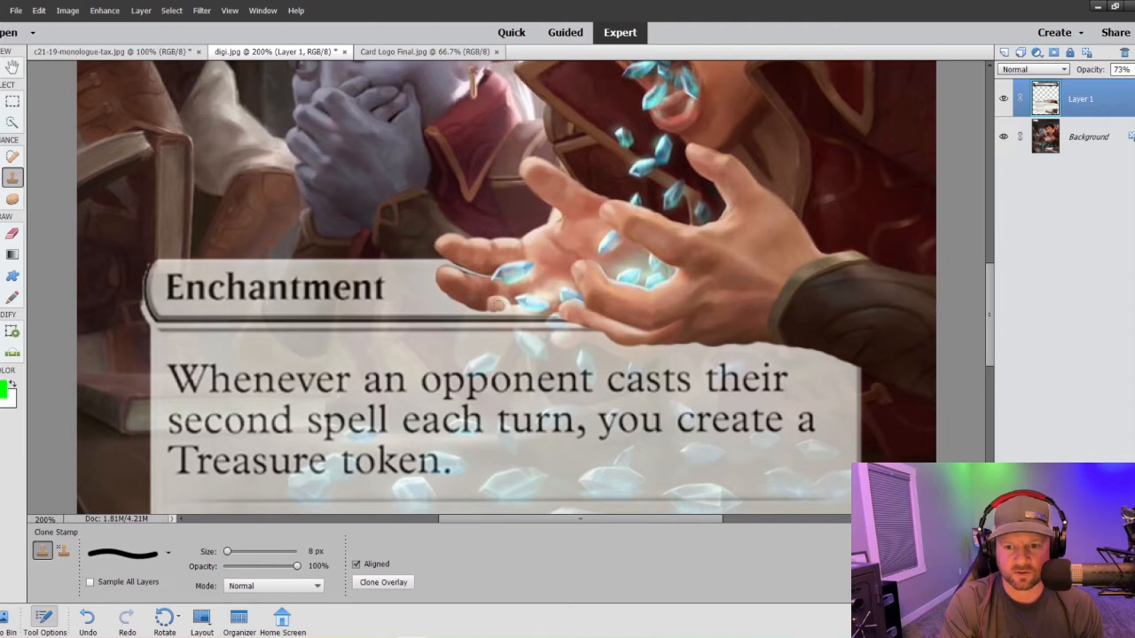
- Try to clone away the text box just below the lowest fingertip with the 8 px brush, and undo the stroke
{"action": "scroll", "coordinate": [496, 303], "scroll_direction": "down", "scroll_amount": 3}
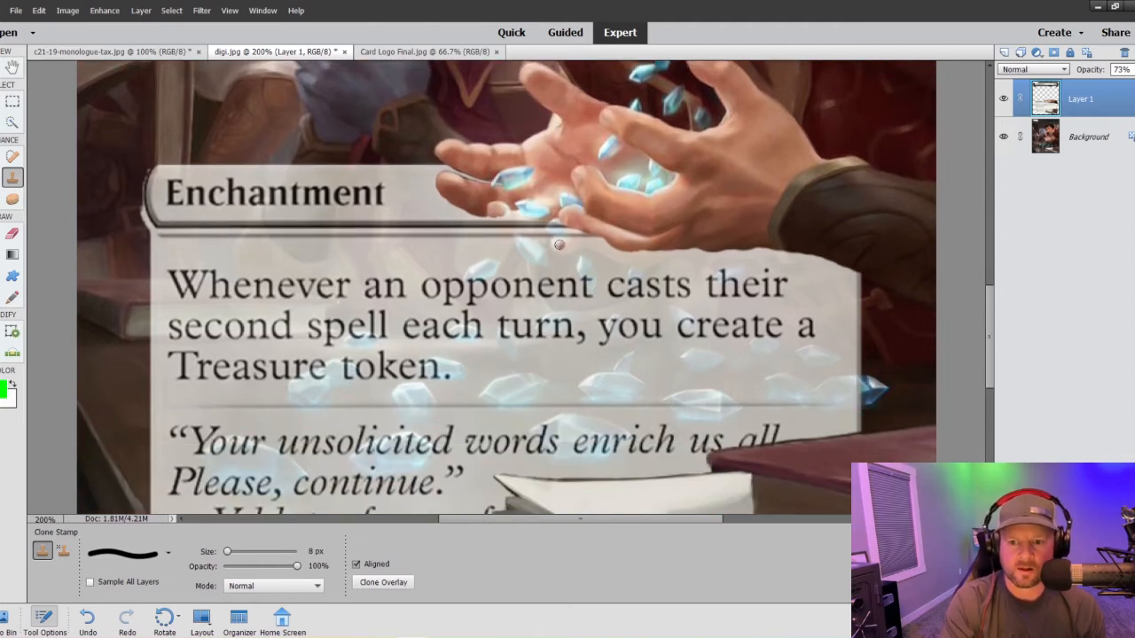
{"action": "mouse_move", "coordinate": [557, 243]}
{"action": "left_mouse_down"}
{"action": "mouse_move", "coordinate": [574, 245]}
{"action": "mouse_move", "coordinate": [574, 232]}
{"action": "mouse_move", "coordinate": [558, 239]}
{"action": "left_mouse_up"}
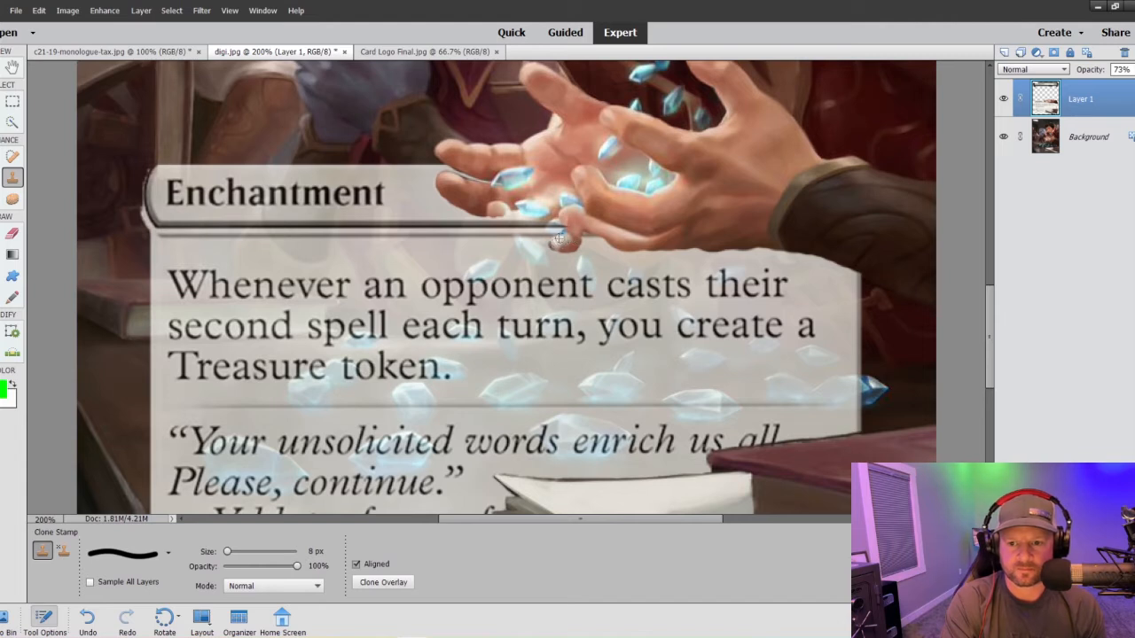
{"action": "key", "text": "ctrl+z"}
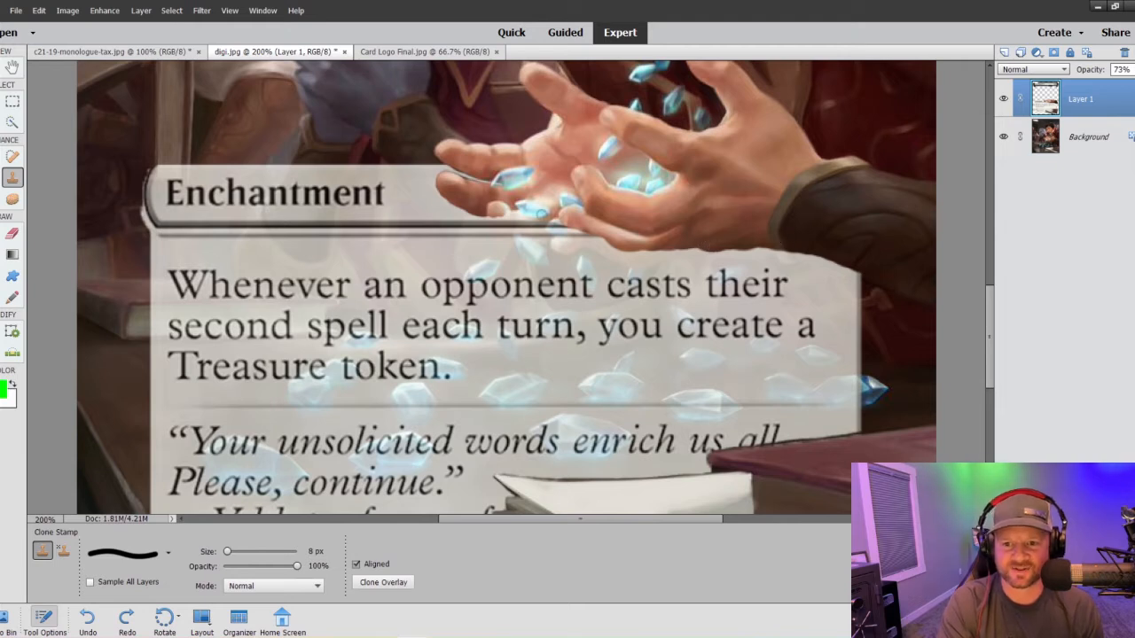
- Lower Layer 1's opacity to 47%, undo the last Clone Stamp stroke, and clone away the text box along the lower hand's underside
{"action": "left_click", "coordinate": [1132, 70]}
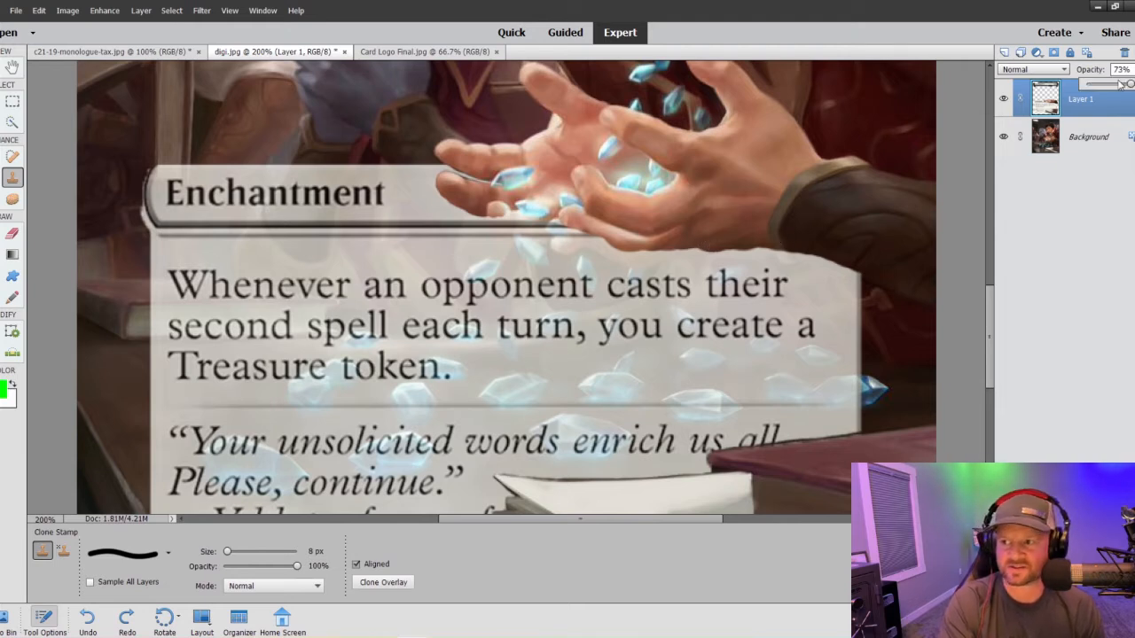
{"action": "left_click", "coordinate": [1114, 83]}
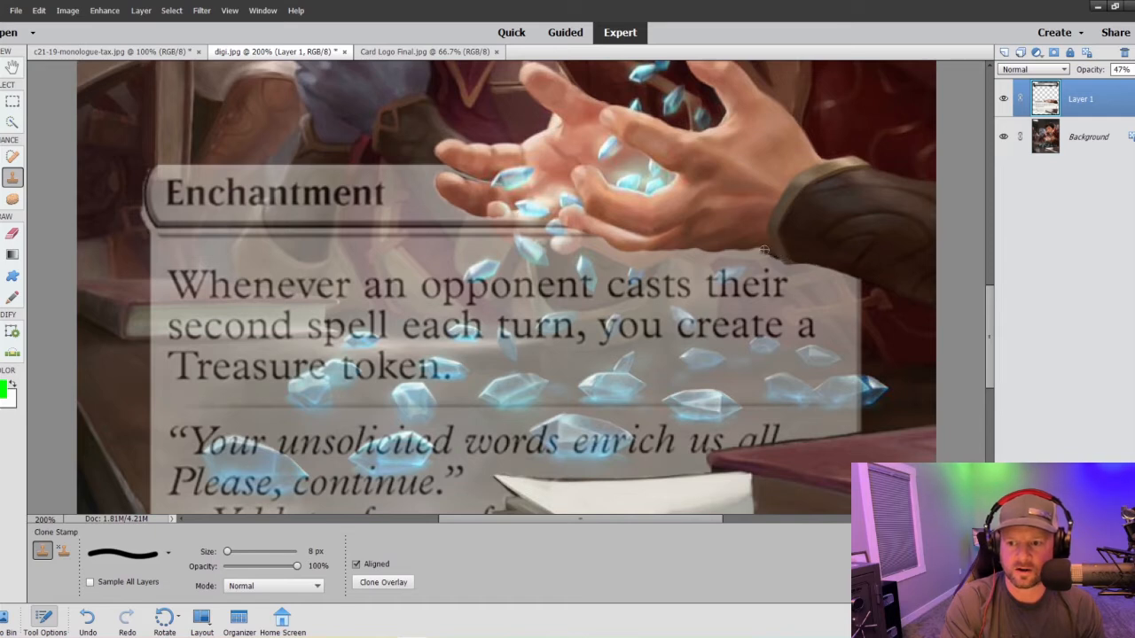
{"action": "key", "text": "ctrl+z"}
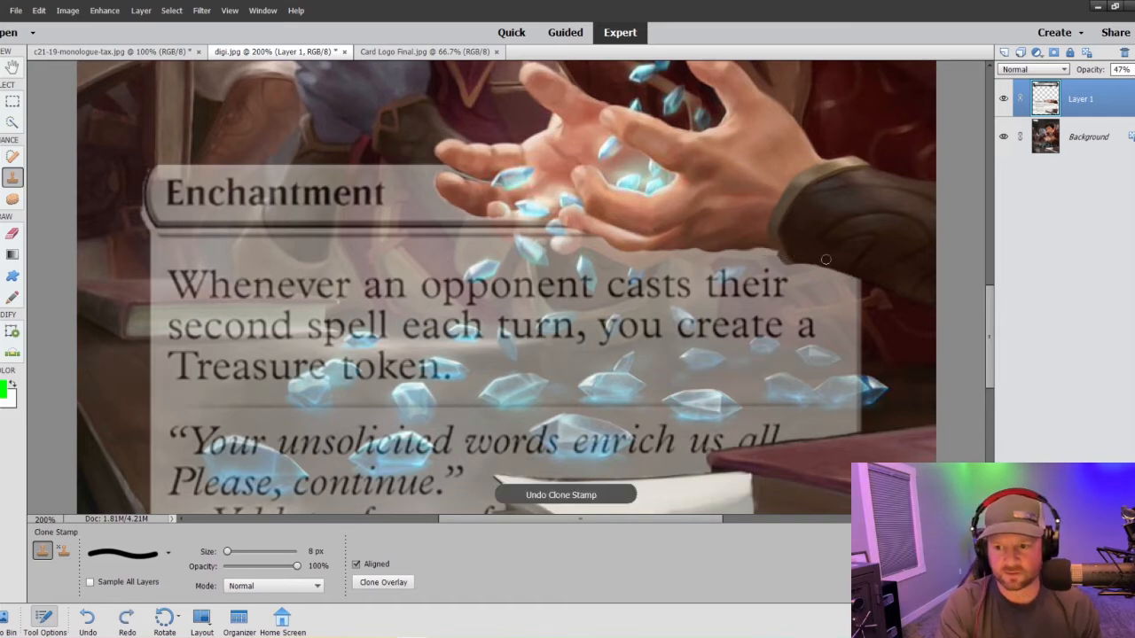
{"action": "mouse_move", "coordinate": [733, 253]}
{"action": "left_mouse_down"}
{"action": "mouse_move", "coordinate": [771, 251]}
{"action": "mouse_move", "coordinate": [647, 248]}
{"action": "mouse_move", "coordinate": [716, 251]}
{"action": "mouse_move", "coordinate": [680, 256]}
{"action": "mouse_move", "coordinate": [671, 254]}
{"action": "mouse_move", "coordinate": [724, 251]}
{"action": "mouse_move", "coordinate": [590, 241]}
{"action": "left_mouse_up"}
{"action": "left_click", "coordinate": [708, 253], "text": "alt"}
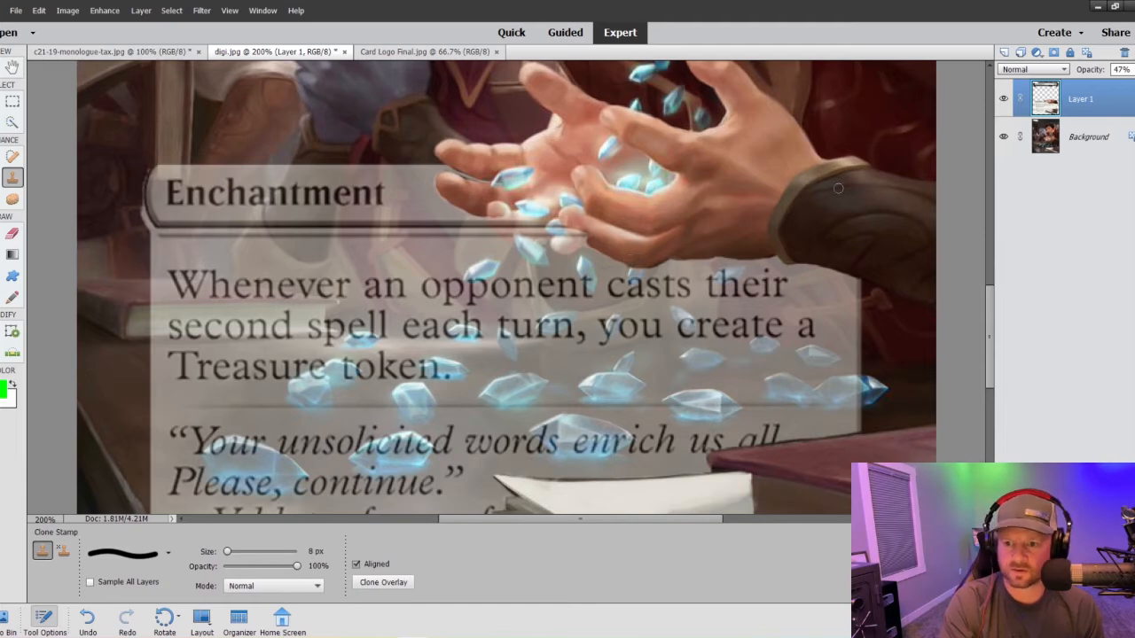
- Clear the remaining Enchantment bar and text box from the lowest fingertips with the 8 px Clone Stamp
{"action": "key", "text": "ctrl+0"}
{"action": "key", "text": "ctrl+minus"}
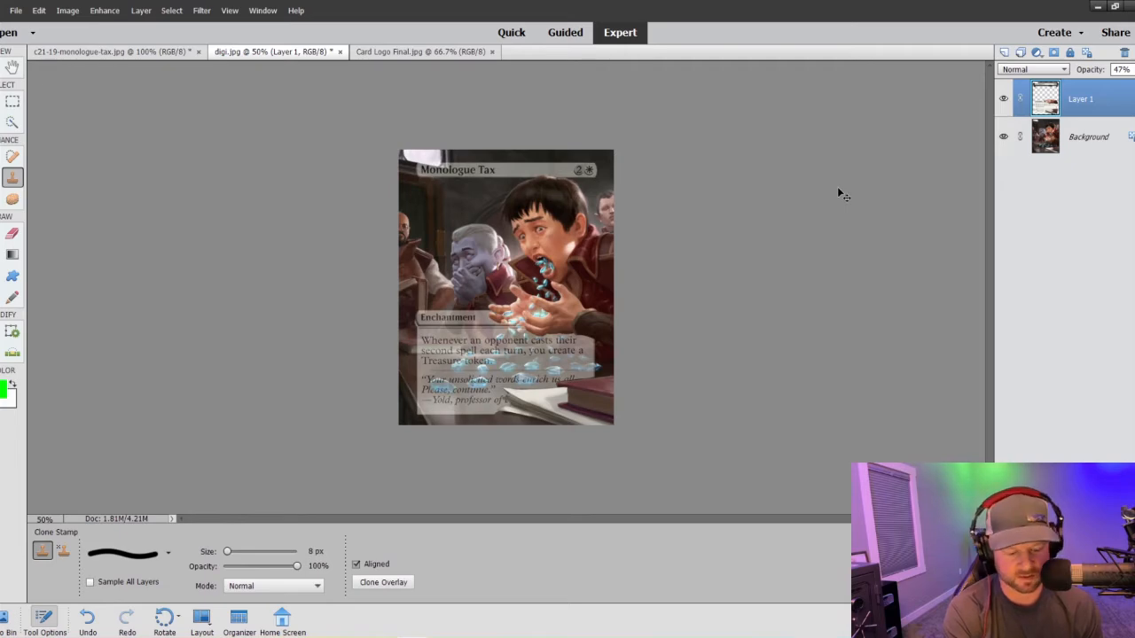
{"action": "key", "text": "ctrl+plus"}
{"action": "key", "text": "ctrl+plus"}
{"action": "key", "text": "ctrl+plus"}
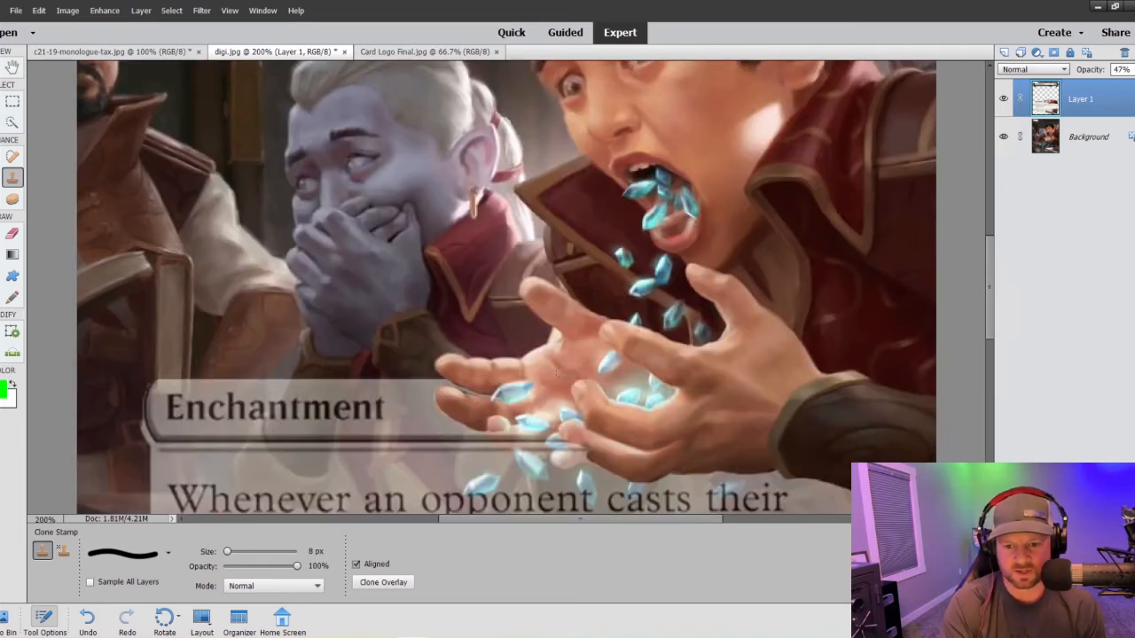
{"action": "scroll", "coordinate": [557, 372], "scroll_direction": "down", "scroll_amount": 3}
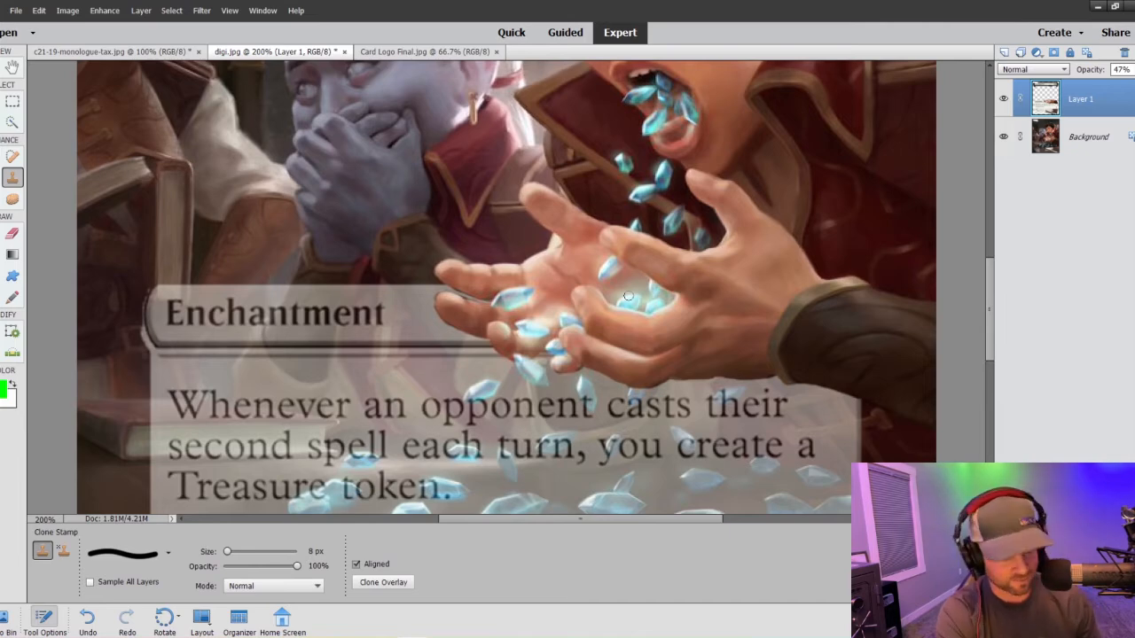
- Raise Layer 1's opacity to 70%
{"action": "key", "text": "ctrl+minus"}
{"action": "key", "text": "ctrl+minus"}
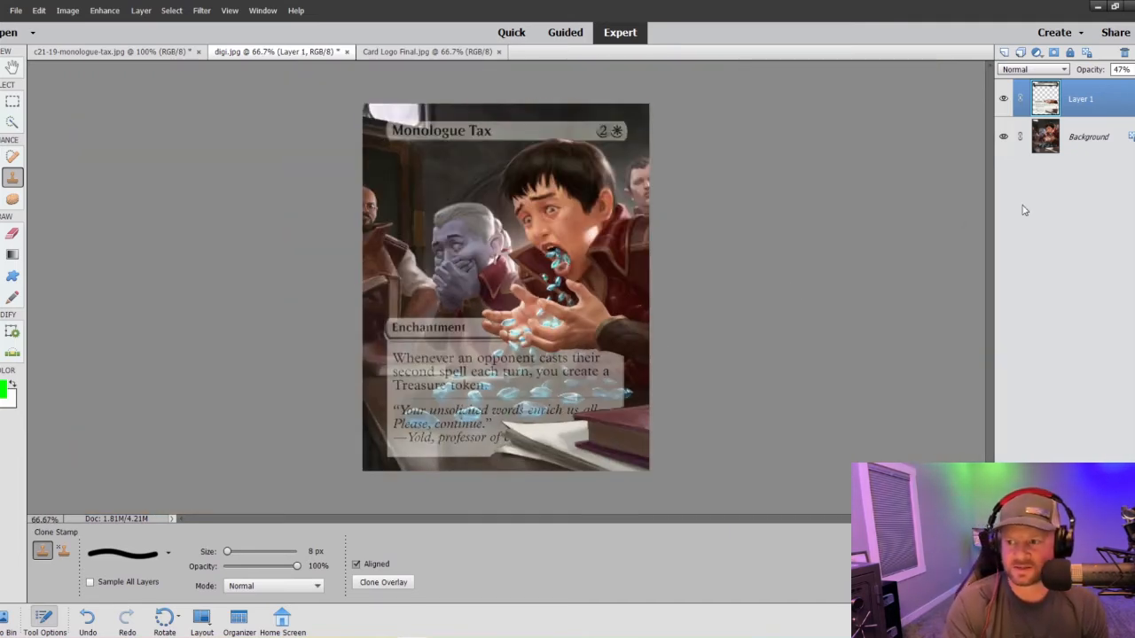
{"action": "left_click", "coordinate": [1133, 70]}
{"action": "left_click", "coordinate": [1128, 84]}
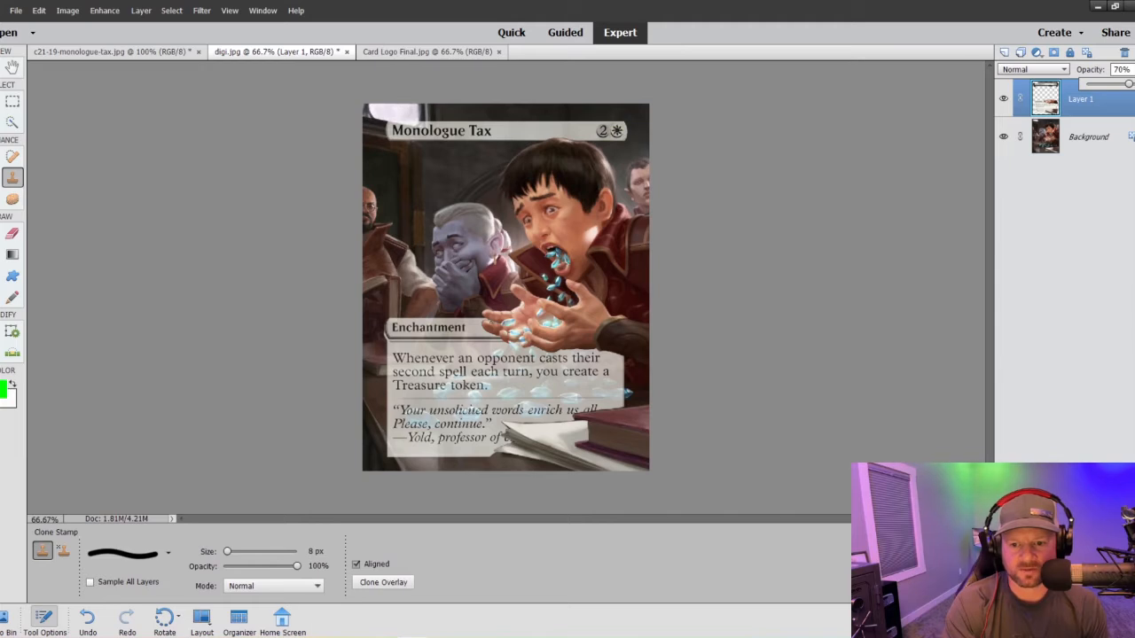
{"action": "left_click", "coordinate": [489, 319]}
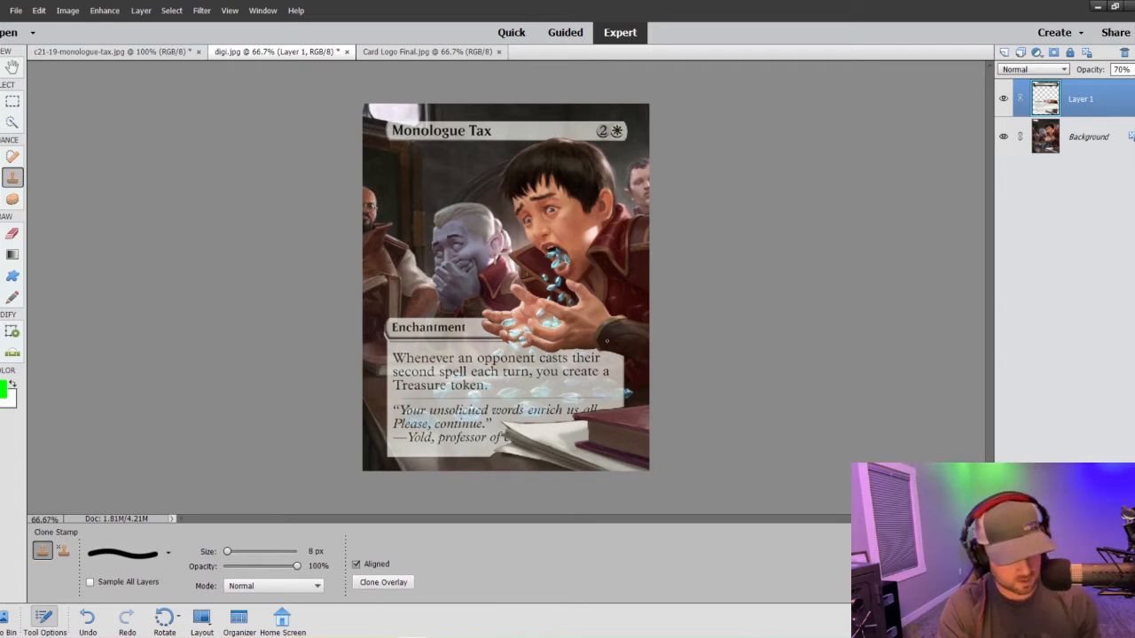
{"action": "key", "text": "ctrl+z"}
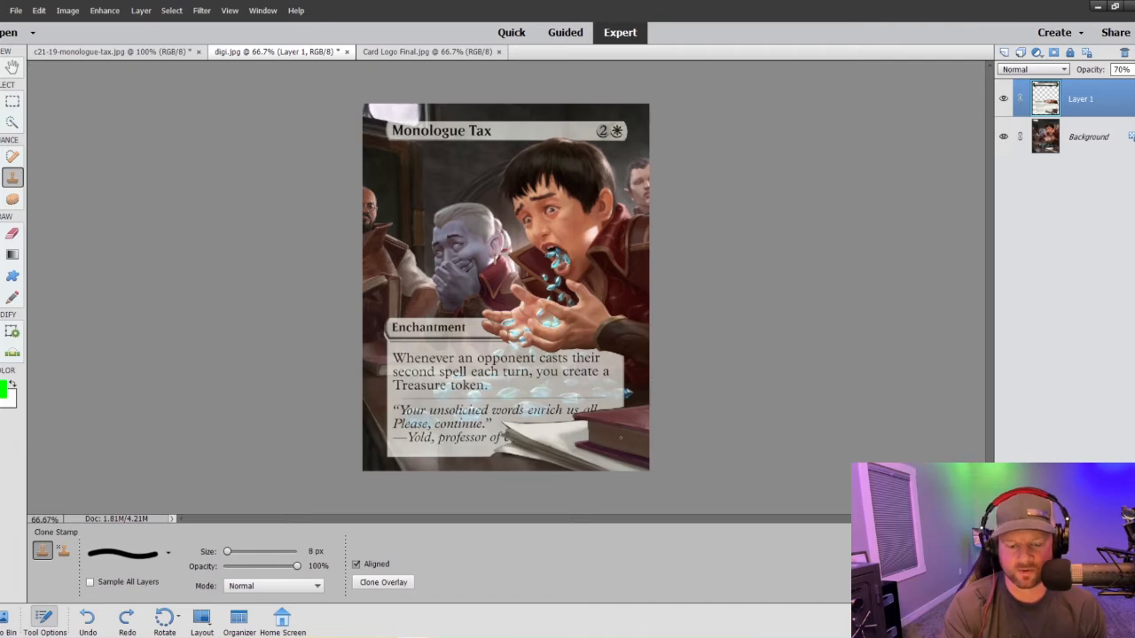
- Select the three crystals falling just below the hands on the Background layer with a 7 px Quick Selection brush
{"action": "key", "text": "ctrl+equal"}
{"action": "key", "text": "ctrl+equal"}
{"action": "key", "text": "ctrl+equal"}
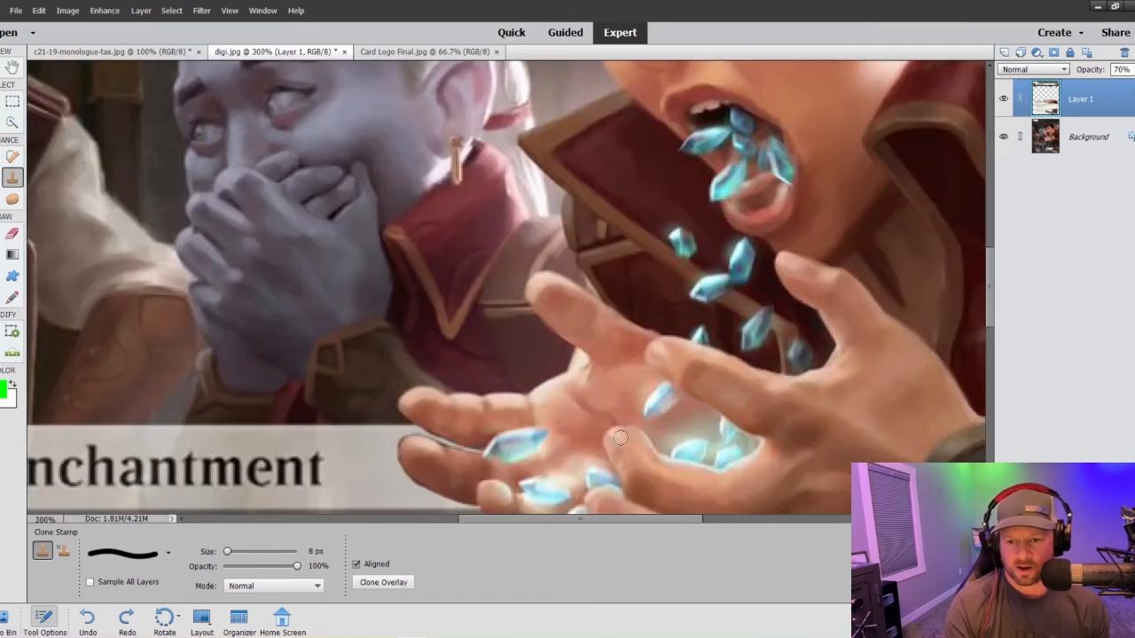
{"action": "scroll", "coordinate": [619, 437], "scroll_direction": "down", "scroll_amount": 5}
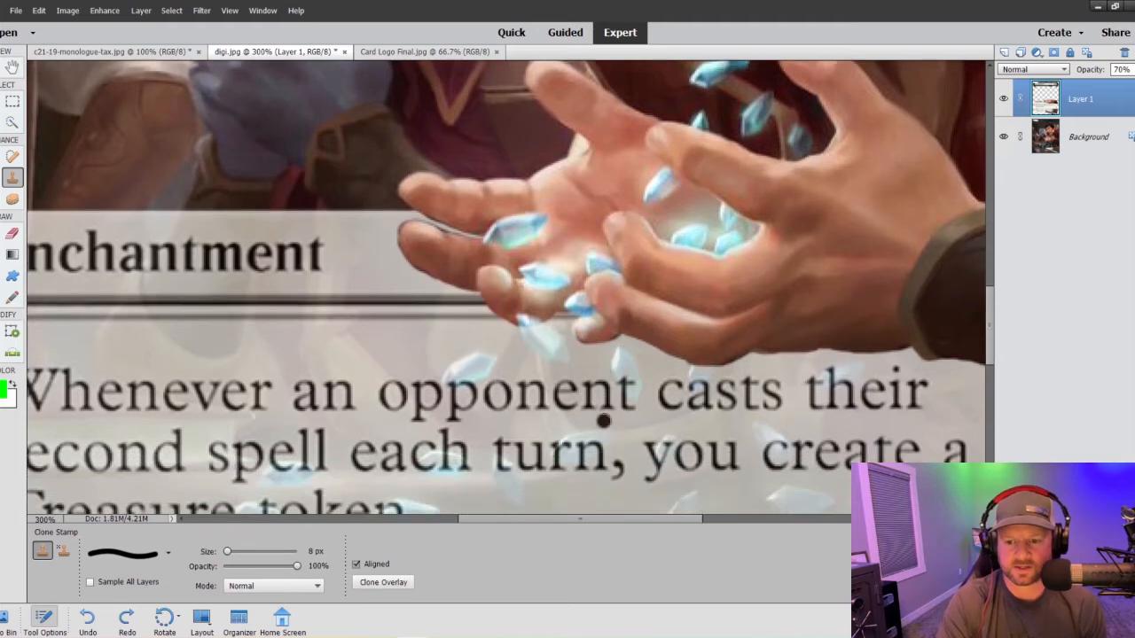
{"action": "scroll", "coordinate": [603, 421], "scroll_direction": "down", "scroll_amount": 3}
{"action": "key", "text": "ctrl+minus"}
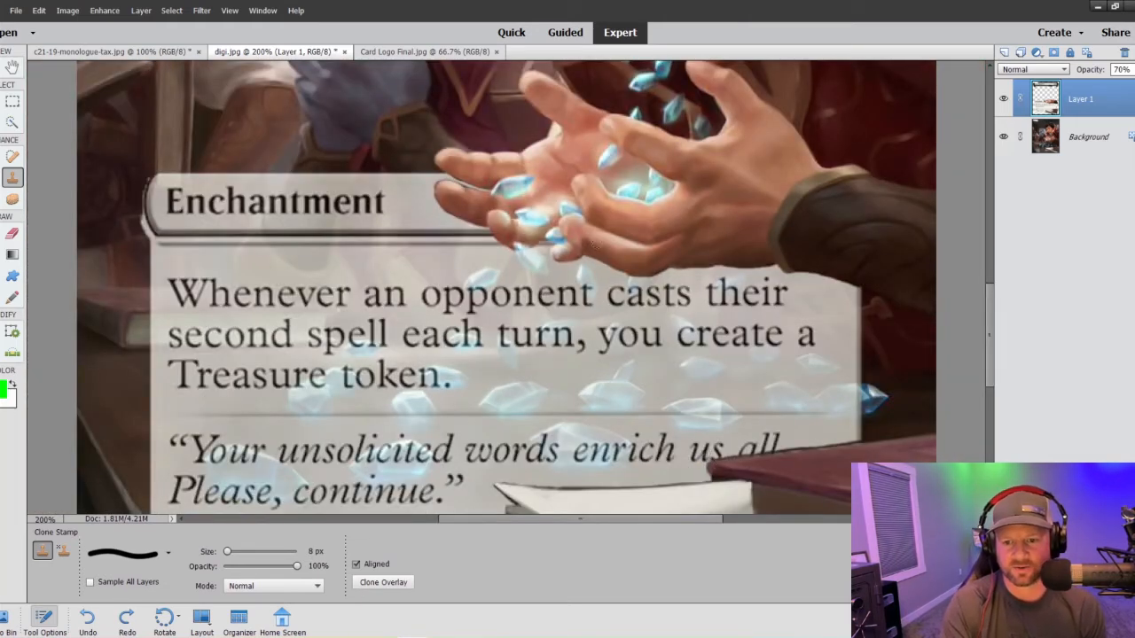
{"action": "left_click", "coordinate": [13, 121]}
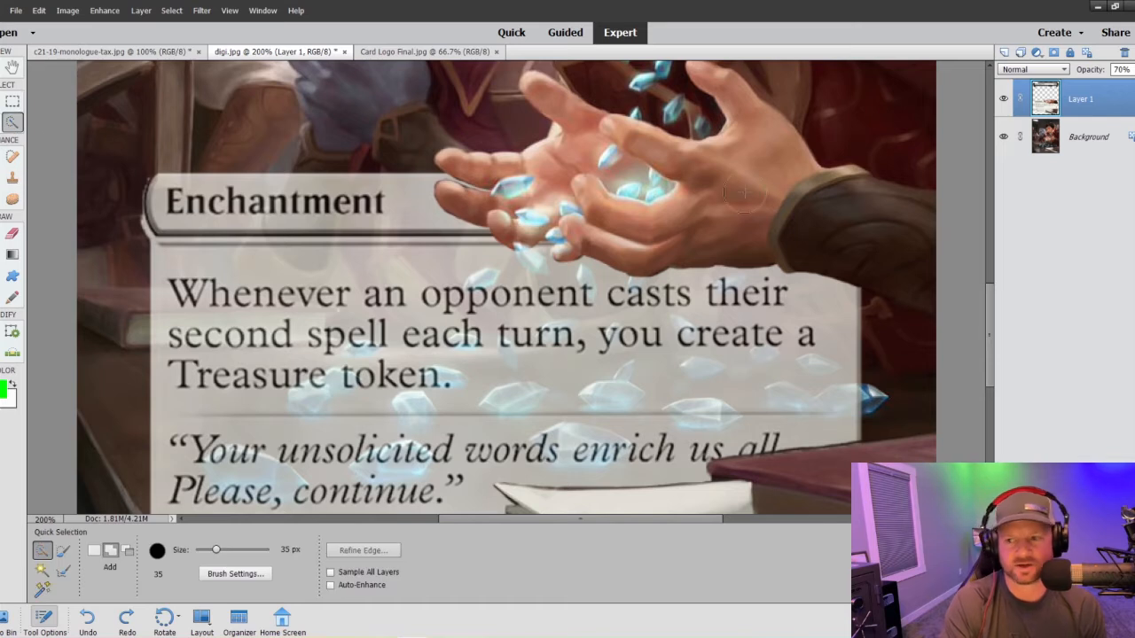
{"action": "left_click", "coordinate": [1060, 135]}
{"action": "key", "text": "bracketleft"}
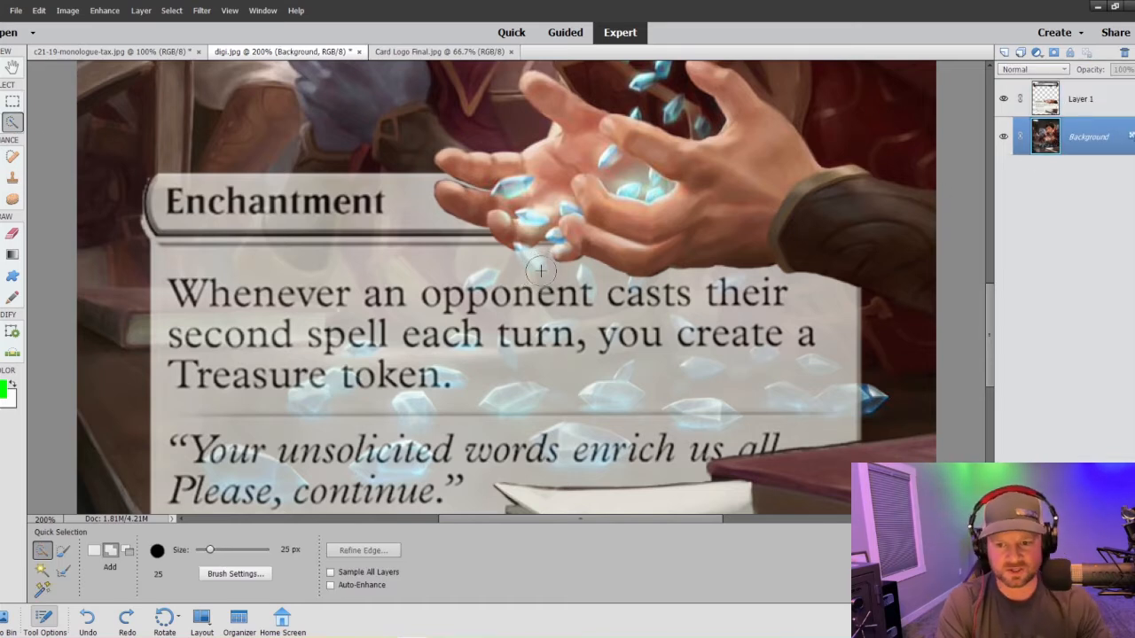
{"action": "key", "text": "bracketleft"}
{"action": "key", "text": "bracketleft"}
{"action": "key", "text": "bracketleft"}
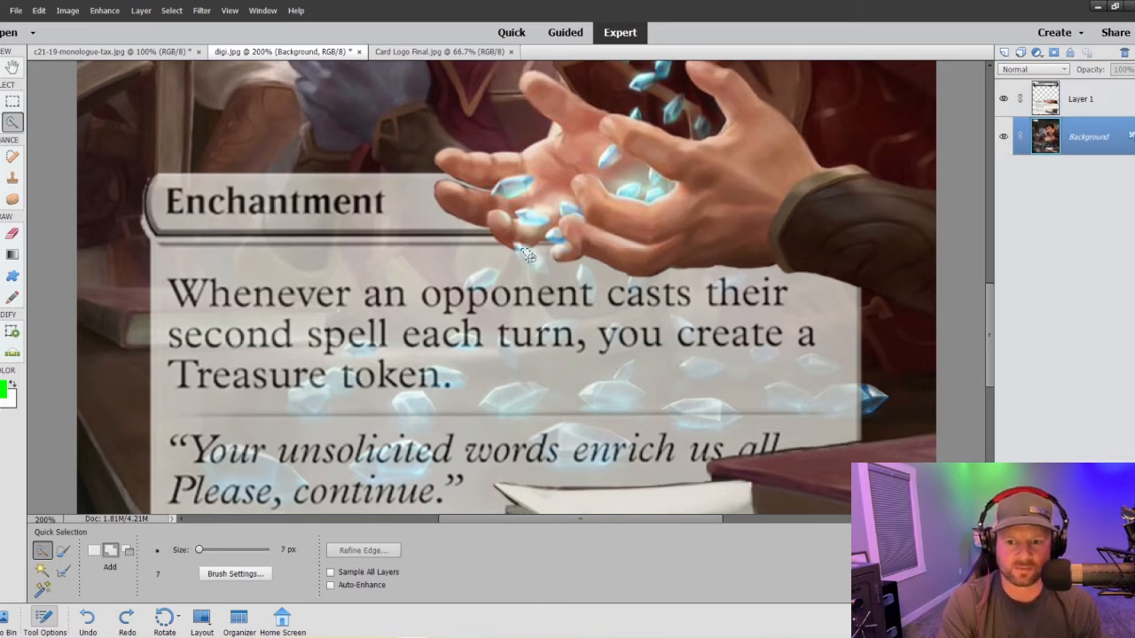
{"action": "left_click", "coordinate": [529, 258]}
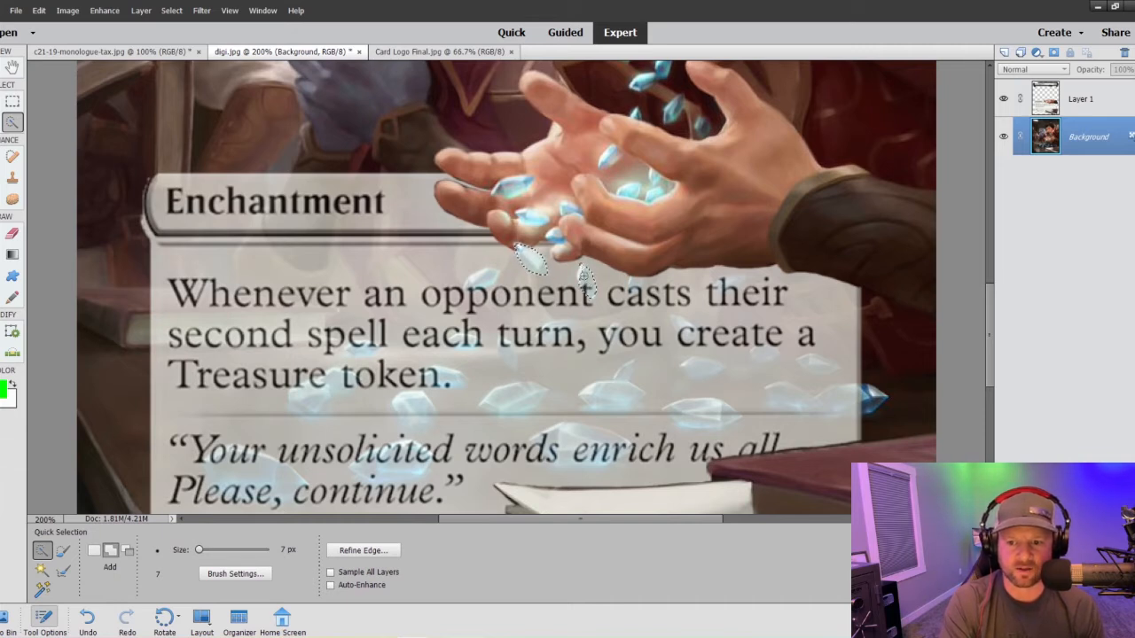
{"action": "left_click", "coordinate": [483, 283]}
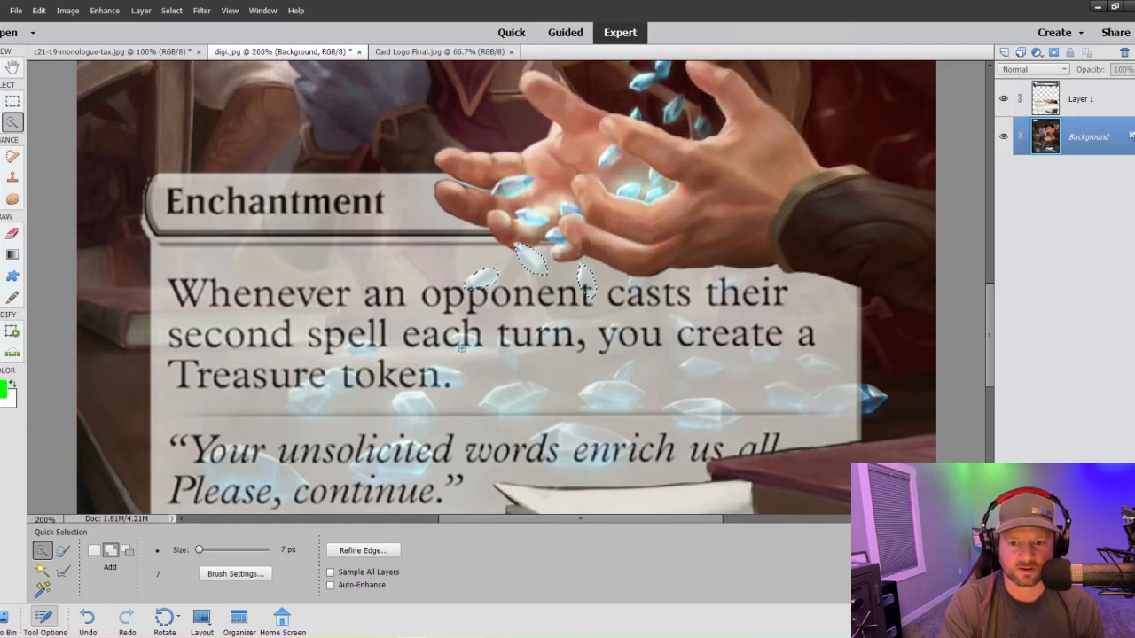
- Add the crystals behind "spell each" and between "Treasure" and "token" to the selection
{"action": "left_click", "coordinate": [464, 341]}
{"action": "left_click", "coordinate": [362, 350]}
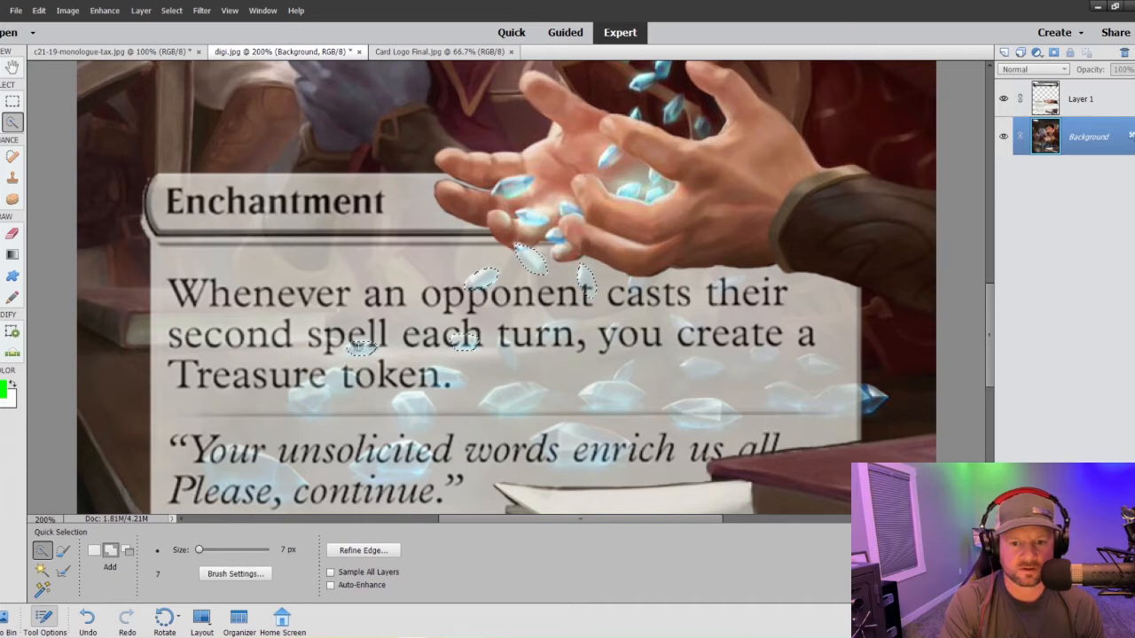
{"action": "left_click", "coordinate": [337, 383]}
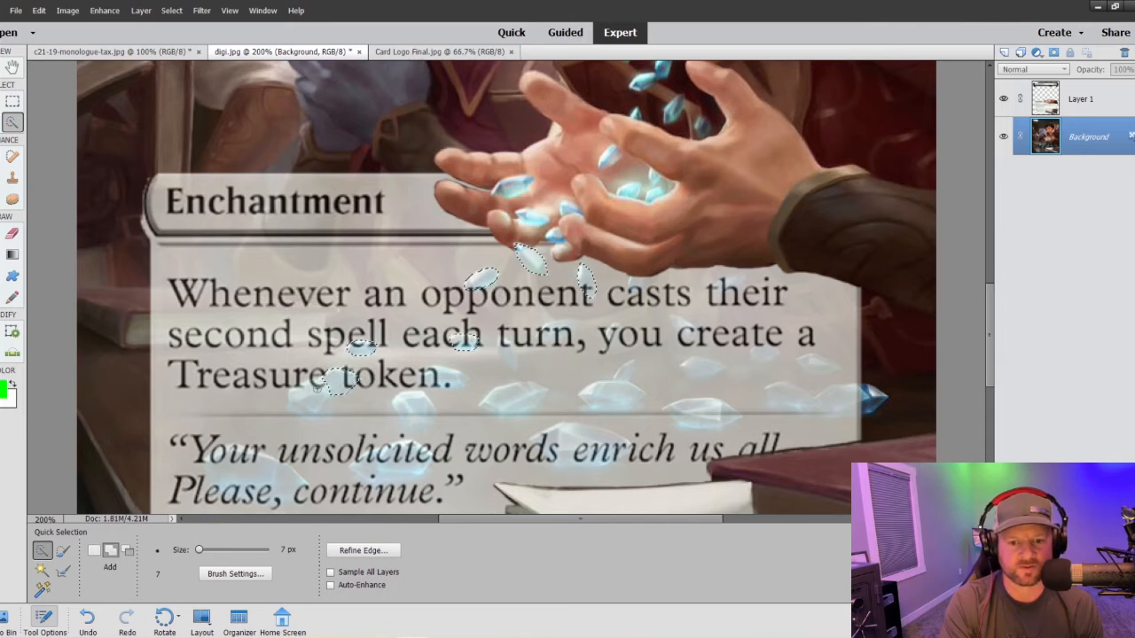
{"action": "mouse_move", "coordinate": [330, 385]}
{"action": "left_mouse_down"}
{"action": "mouse_move", "coordinate": [303, 412]}
{"action": "mouse_move", "coordinate": [325, 410]}
{"action": "left_mouse_up"}
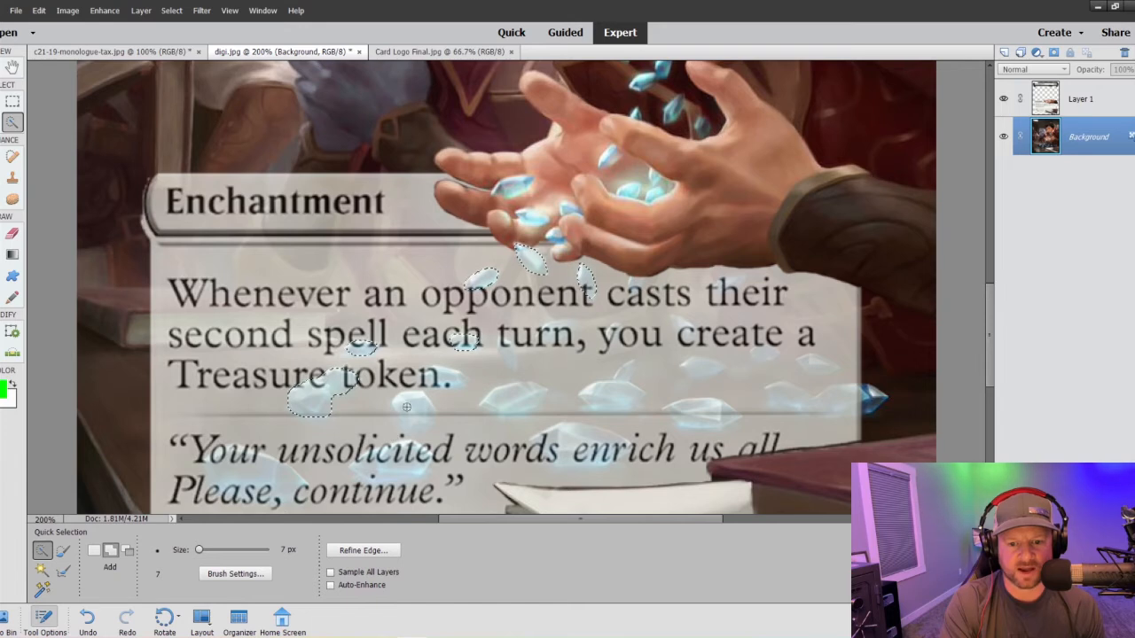
- Add the two large crystals behind the start of the flavor text and the one below "token" to the selection
{"action": "scroll", "coordinate": [325, 409], "scroll_direction": "down", "scroll_amount": 2}
{"action": "scroll", "coordinate": [258, 388], "scroll_direction": "down", "scroll_amount": 2}
{"action": "mouse_move", "coordinate": [256, 387]}
{"action": "left_mouse_down"}
{"action": "mouse_move", "coordinate": [266, 400]}
{"action": "mouse_move", "coordinate": [293, 399]}
{"action": "mouse_move", "coordinate": [216, 388]}
{"action": "left_mouse_up"}
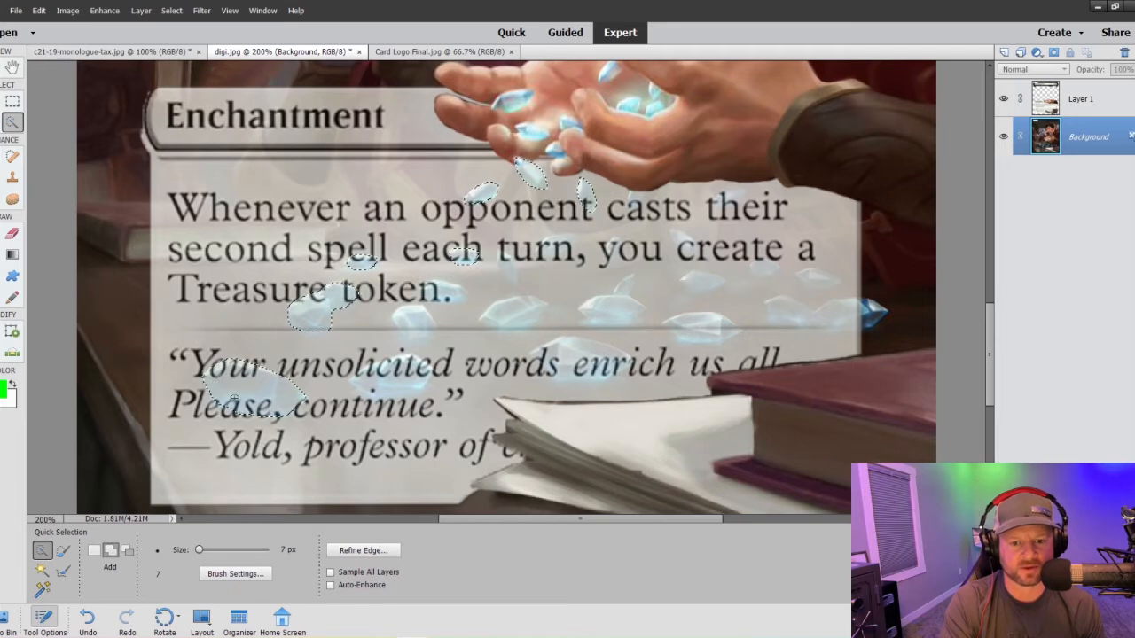
{"action": "mouse_move", "coordinate": [413, 376]}
{"action": "left_mouse_down"}
{"action": "mouse_move", "coordinate": [371, 378]}
{"action": "mouse_move", "coordinate": [406, 363]}
{"action": "left_mouse_up"}
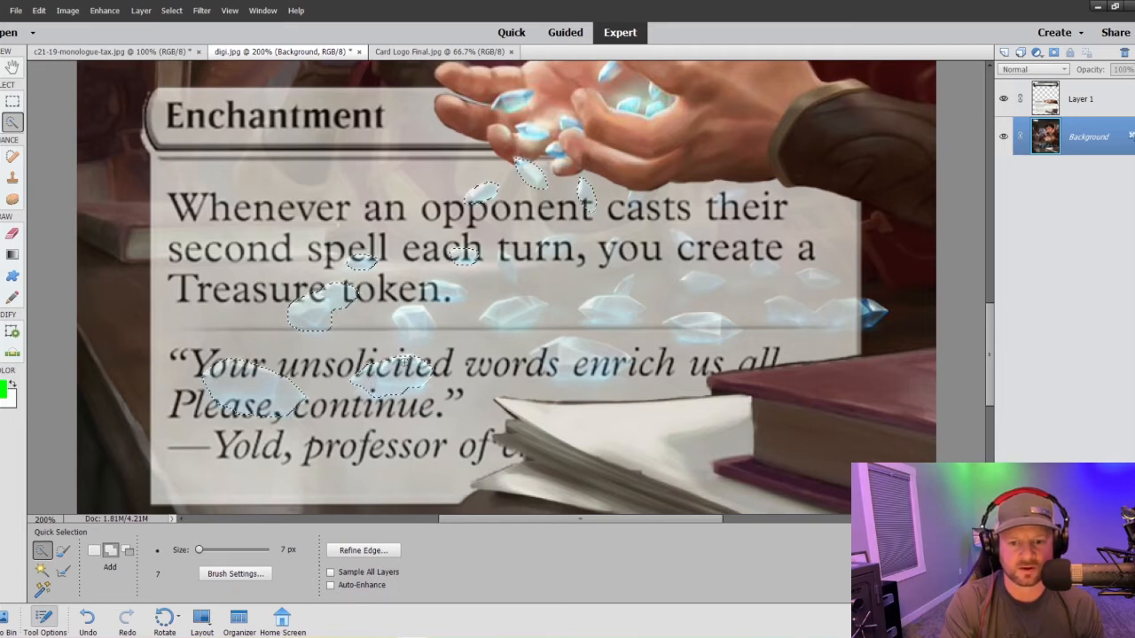
{"action": "left_click", "coordinate": [417, 321]}
{"action": "mouse_move", "coordinate": [417, 324]}
{"action": "left_mouse_down"}
{"action": "mouse_move", "coordinate": [406, 317]}
{"action": "mouse_move", "coordinate": [425, 328]}
{"action": "mouse_move", "coordinate": [413, 340]}
{"action": "left_mouse_up"}
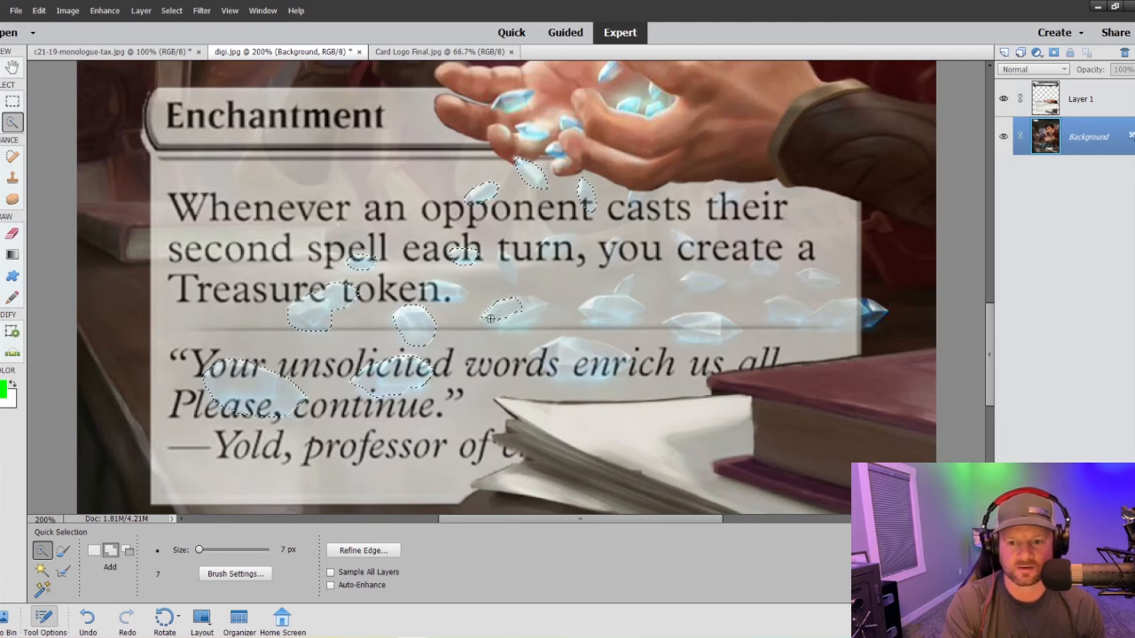
- Add the remaining crystals across the middle and right side of the text box to the selection, including the one crossing its edge
{"action": "left_click_drag", "start_coordinate": [504, 320], "coordinate": [531, 310]}
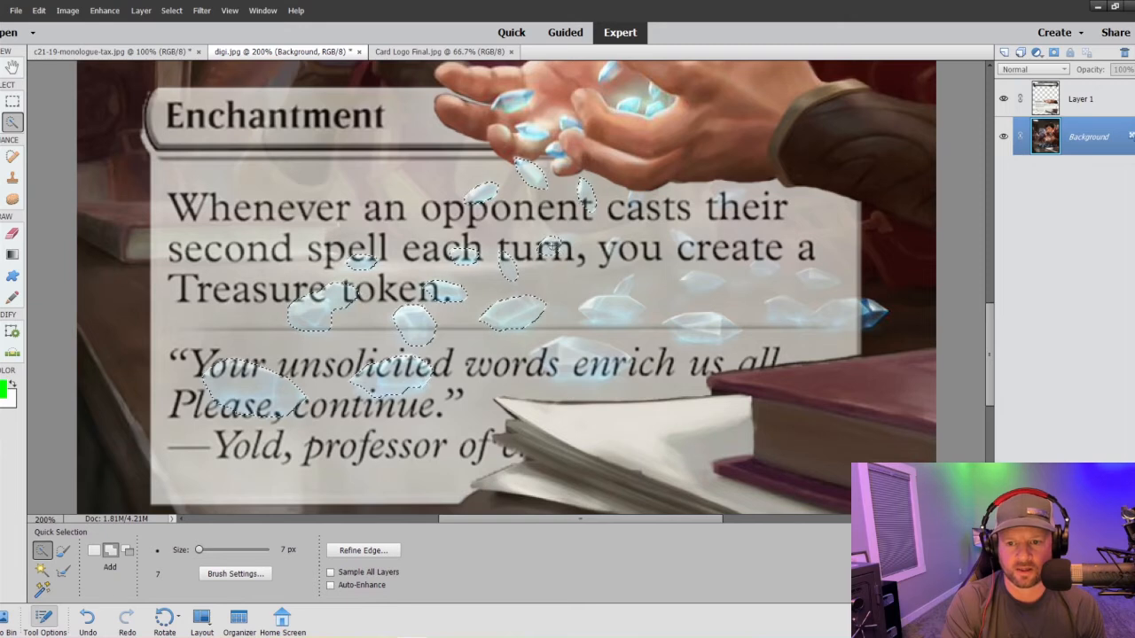
{"action": "left_click", "coordinate": [603, 306]}
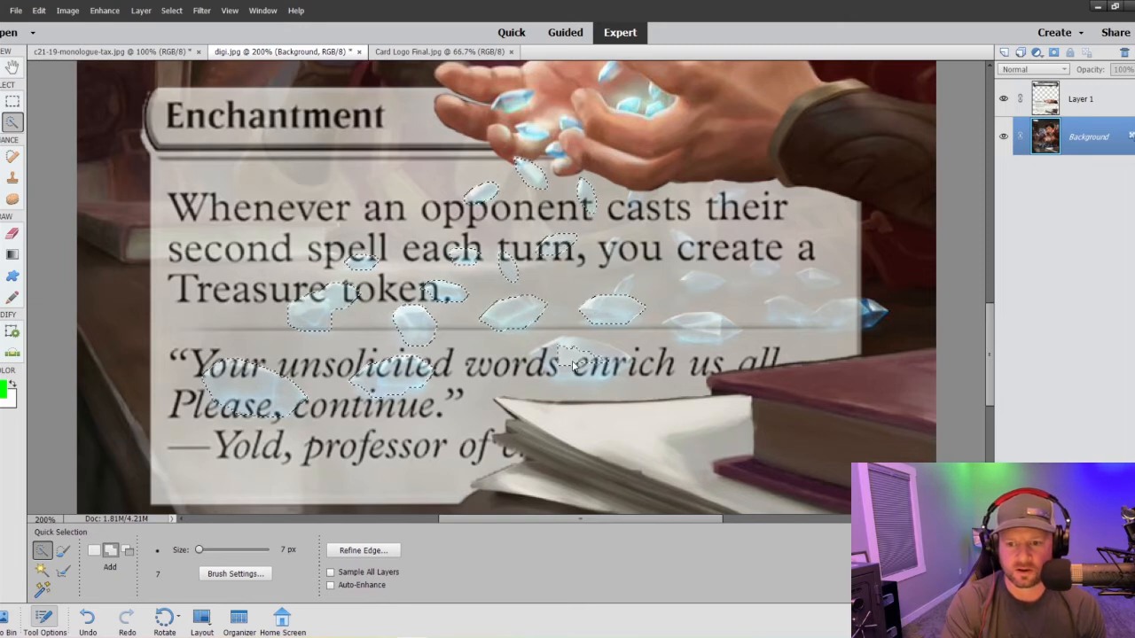
{"action": "mouse_move", "coordinate": [569, 348]}
{"action": "left_mouse_down"}
{"action": "mouse_move", "coordinate": [608, 356]}
{"action": "mouse_move", "coordinate": [594, 372]}
{"action": "mouse_move", "coordinate": [572, 369]}
{"action": "left_mouse_up"}
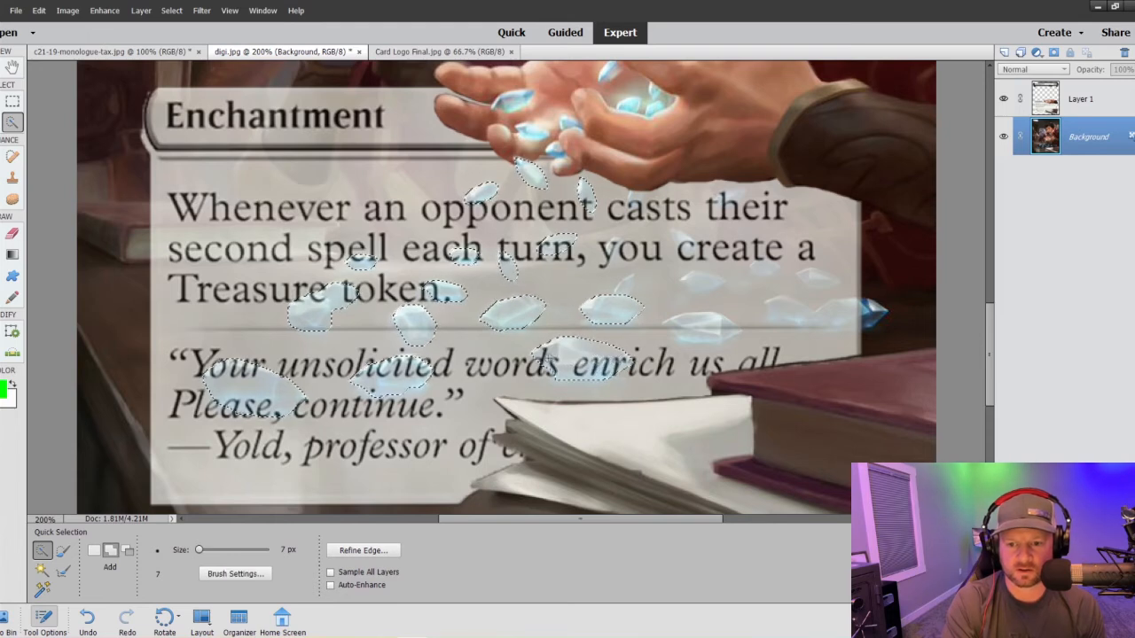
{"action": "mouse_move", "coordinate": [692, 323]}
{"action": "left_mouse_down"}
{"action": "mouse_move", "coordinate": [709, 322]}
{"action": "mouse_move", "coordinate": [683, 331]}
{"action": "mouse_move", "coordinate": [722, 334]}
{"action": "left_mouse_up"}
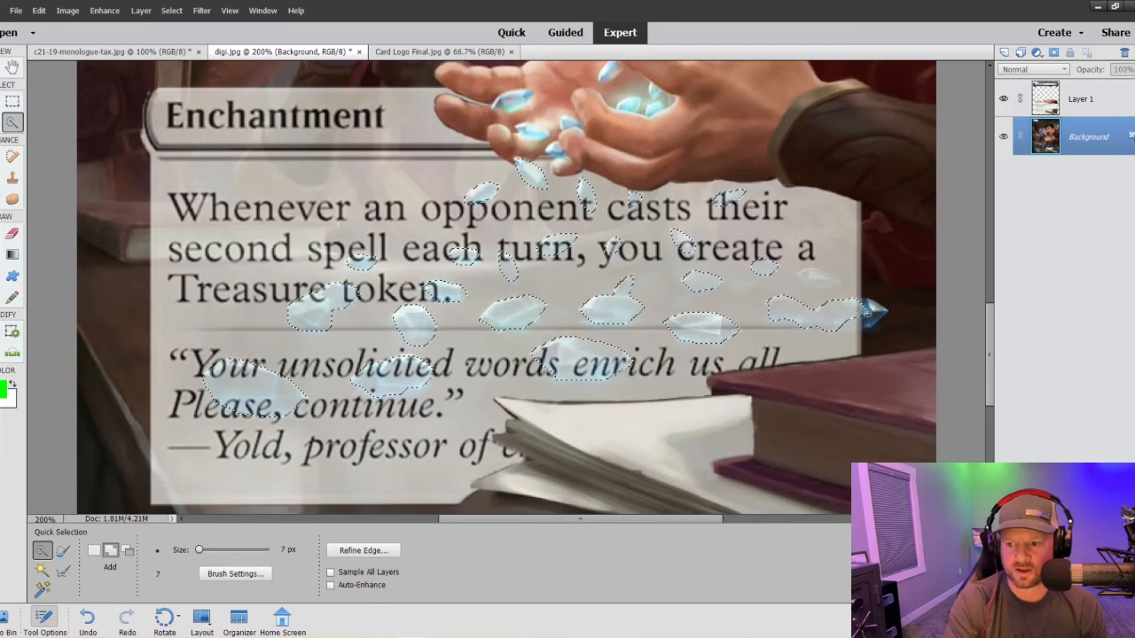
{"action": "left_click", "coordinate": [858, 316]}
{"action": "left_click", "coordinate": [821, 281]}
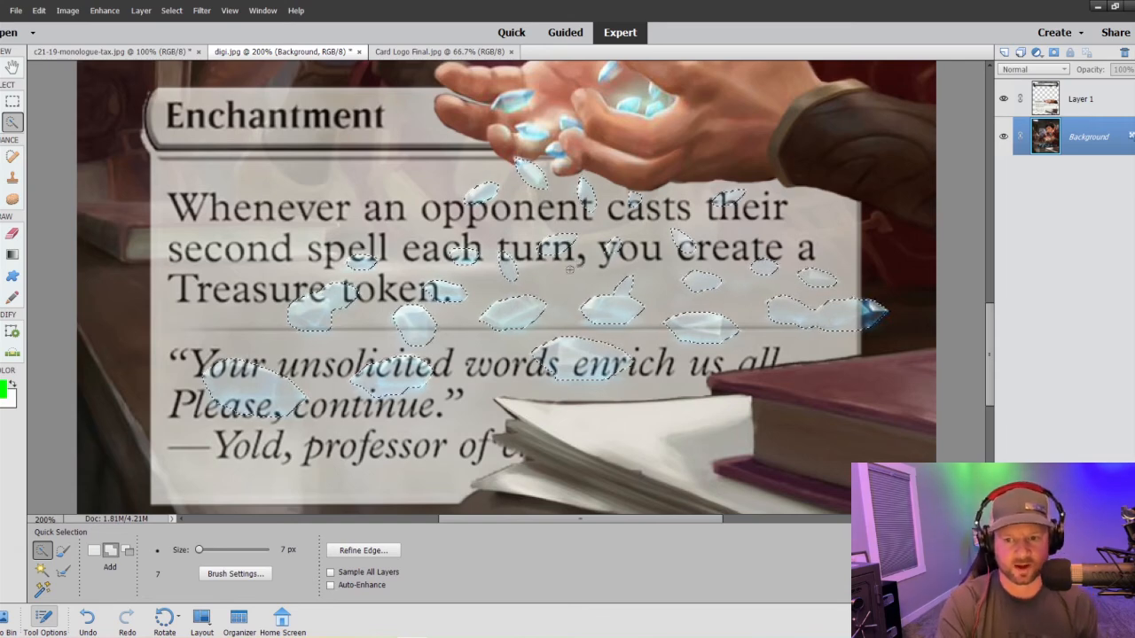
- Enlarge the Clone Stamp to 125 px and clone away Layer 1's text box inside the crystal selection
{"action": "key", "text": "ctrl+minus"}
{"action": "key", "text": "ctrl+minus"}
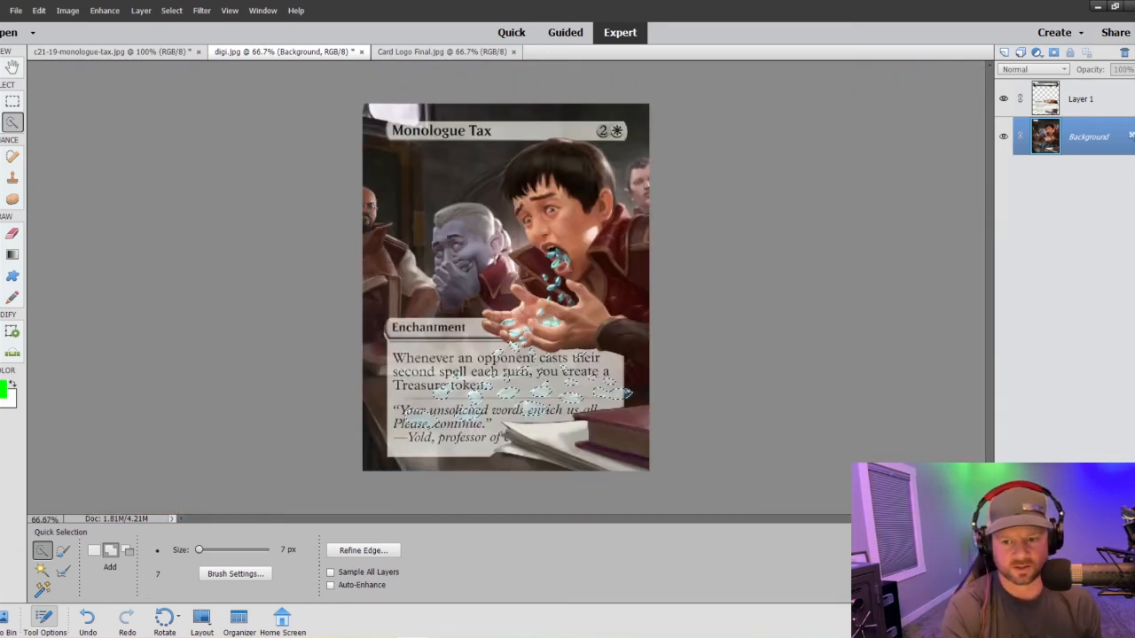
{"action": "key", "text": "s"}
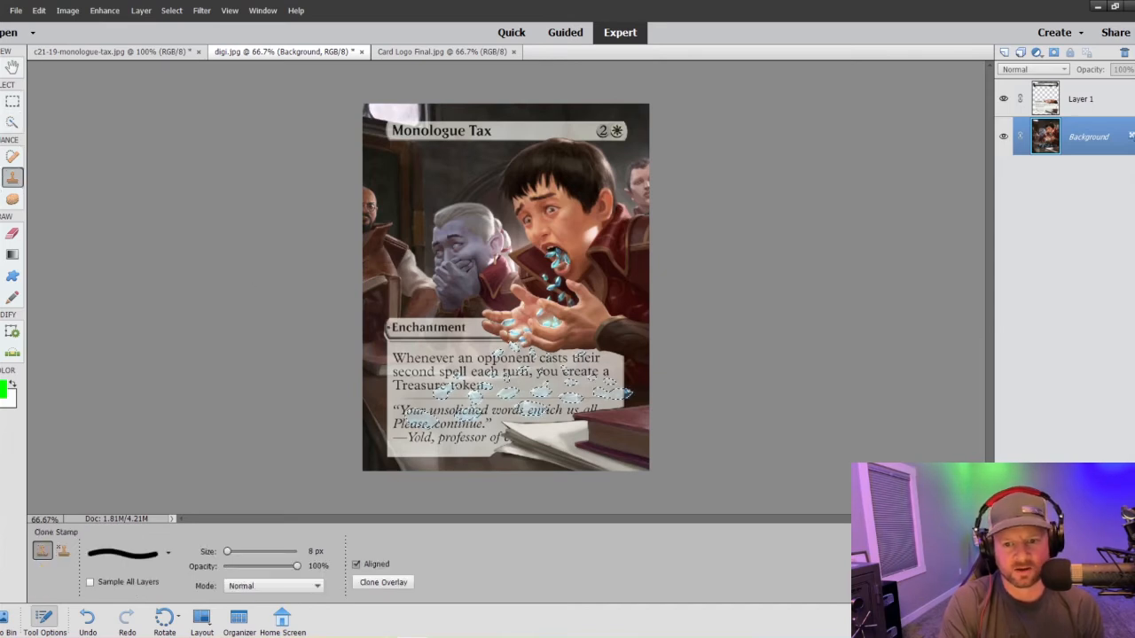
{"action": "key", "text": "bracketright"}
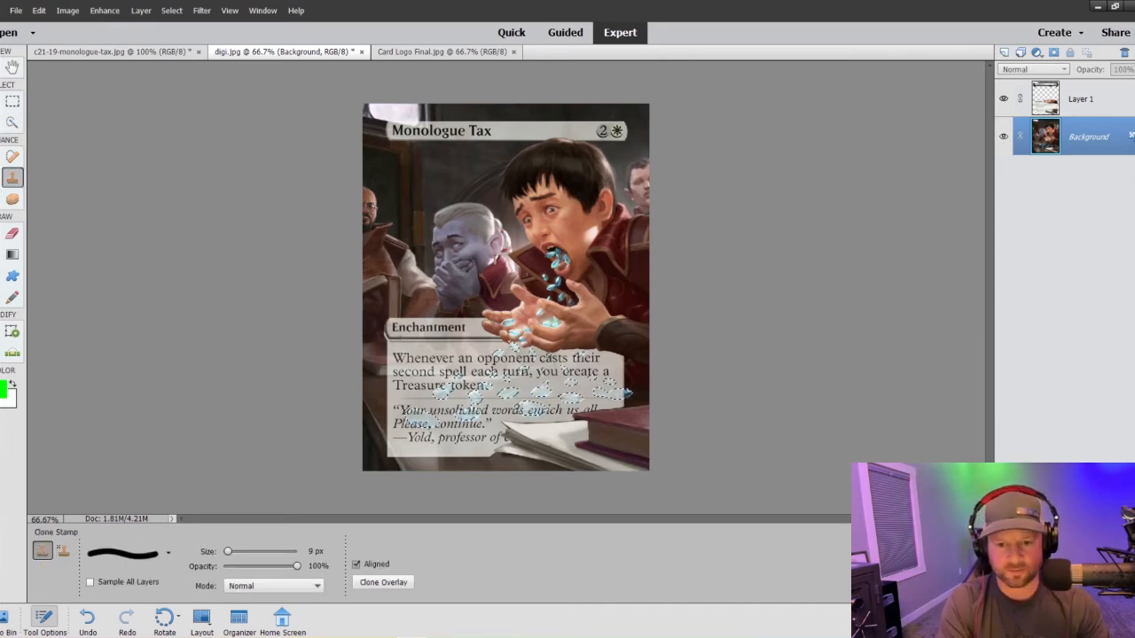
{"action": "key", "text": "bracketright"}
{"action": "key", "text": "bracketright"}
{"action": "key", "text": "bracketright"}
{"action": "key", "text": "bracketright"}
{"action": "key", "text": "bracketright"}
{"action": "key", "text": "bracketright"}
{"action": "key", "text": "bracketright"}
{"action": "key", "text": "bracketright"}
{"action": "key", "text": "bracketright"}
{"action": "key", "text": "bracketright"}
{"action": "key", "text": "bracketright"}
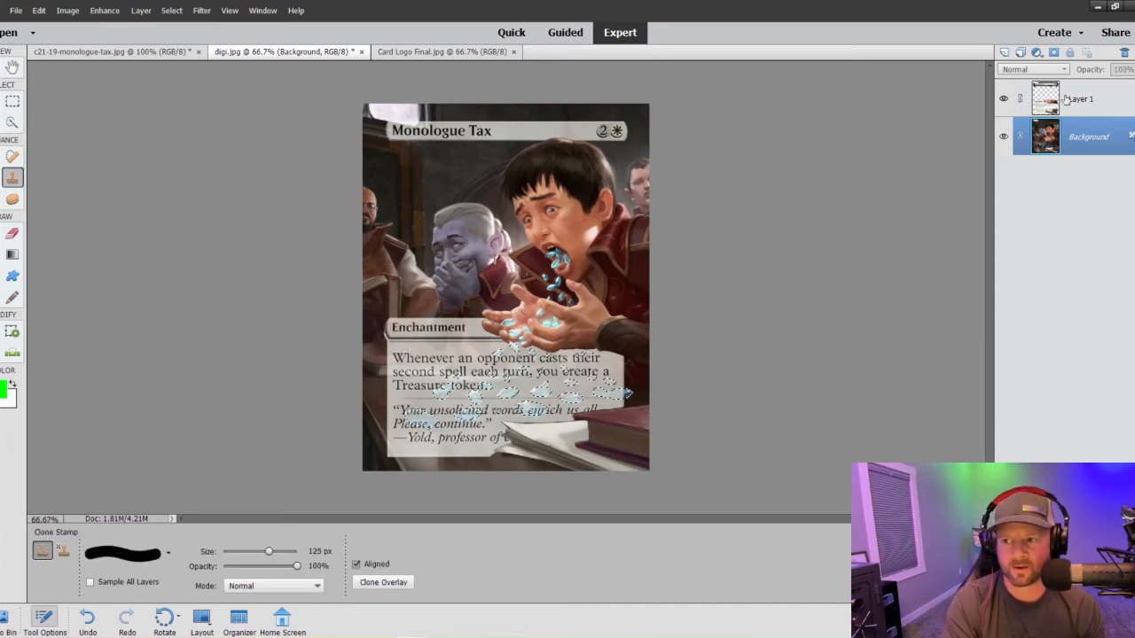
{"action": "left_click", "coordinate": [1067, 99]}
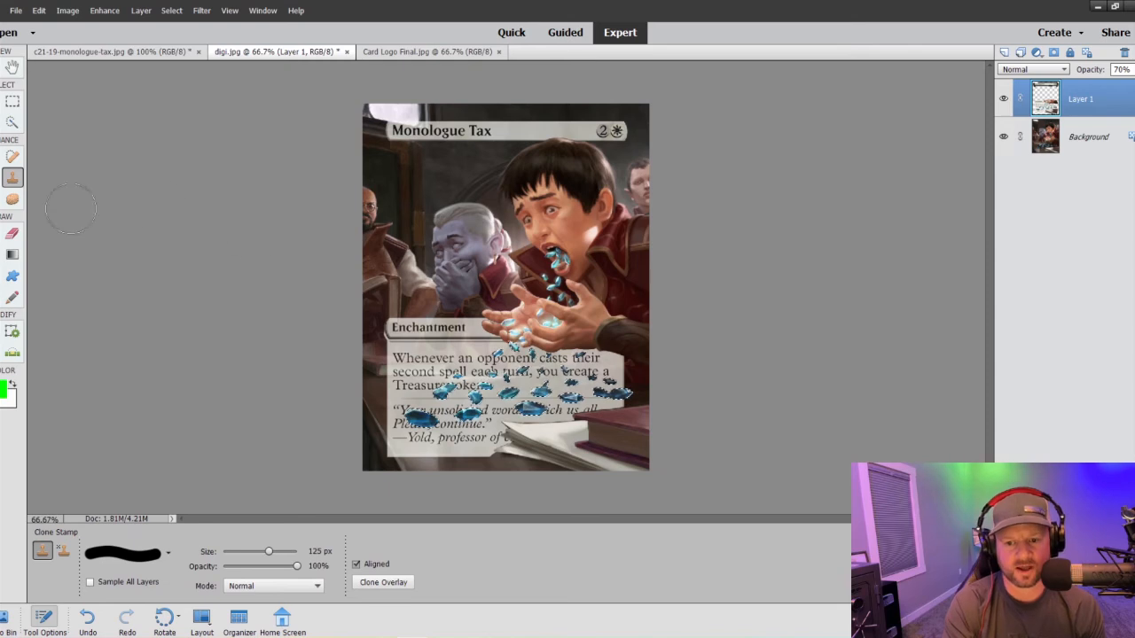
- Deselect the crystals and set Layer 1's opacity to 48%
{"action": "left_click", "coordinate": [13, 102]}
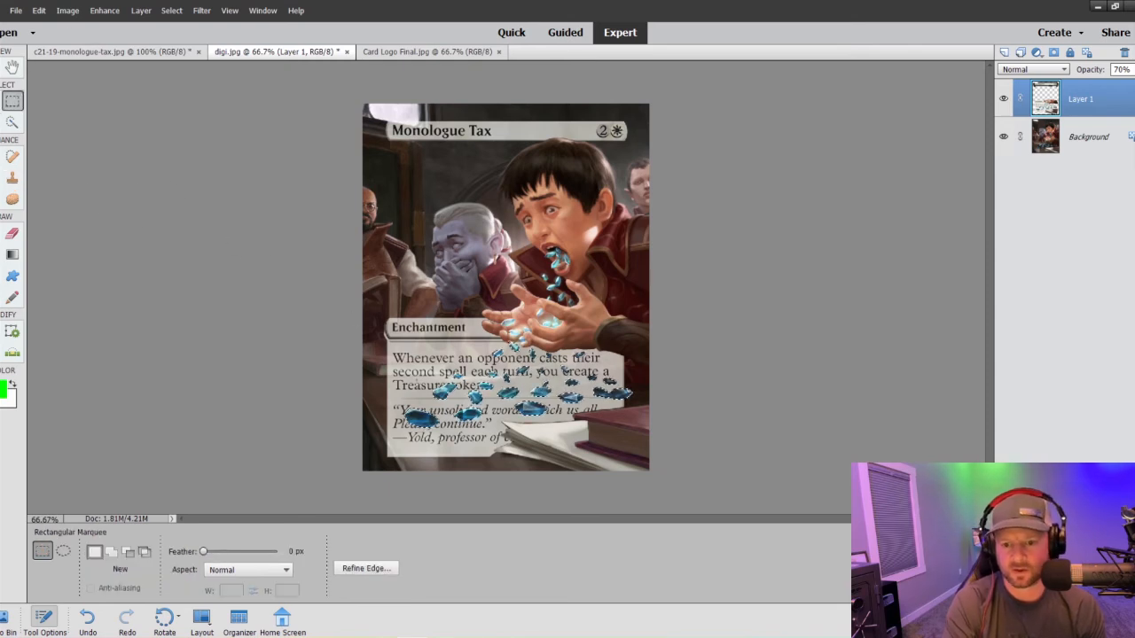
{"action": "right_click", "coordinate": [423, 419]}
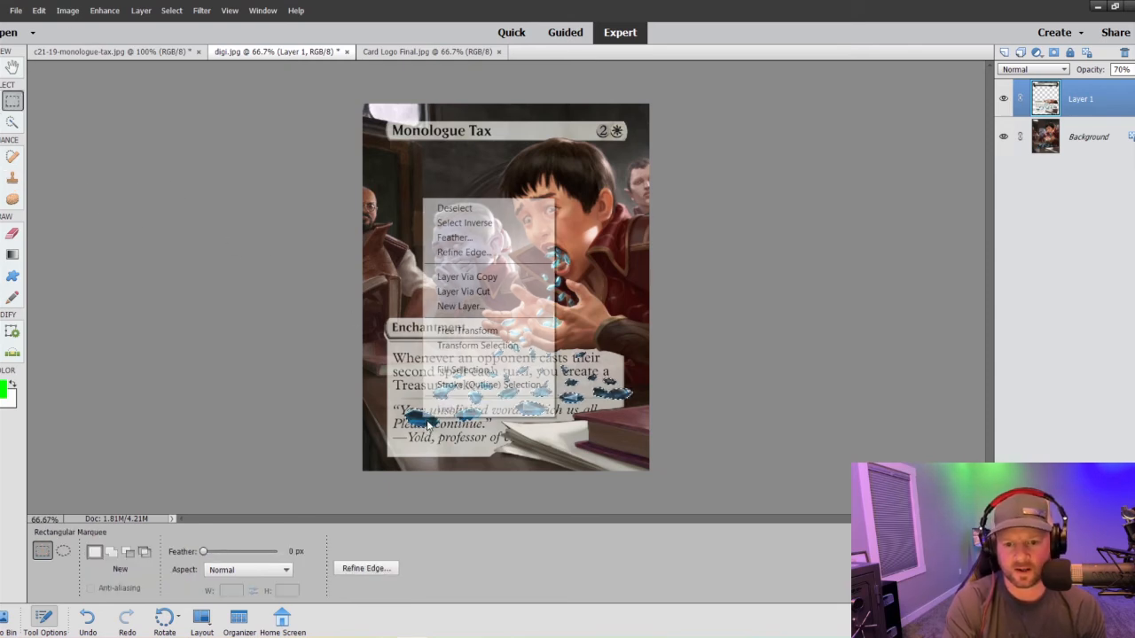
{"action": "left_click", "coordinate": [454, 209]}
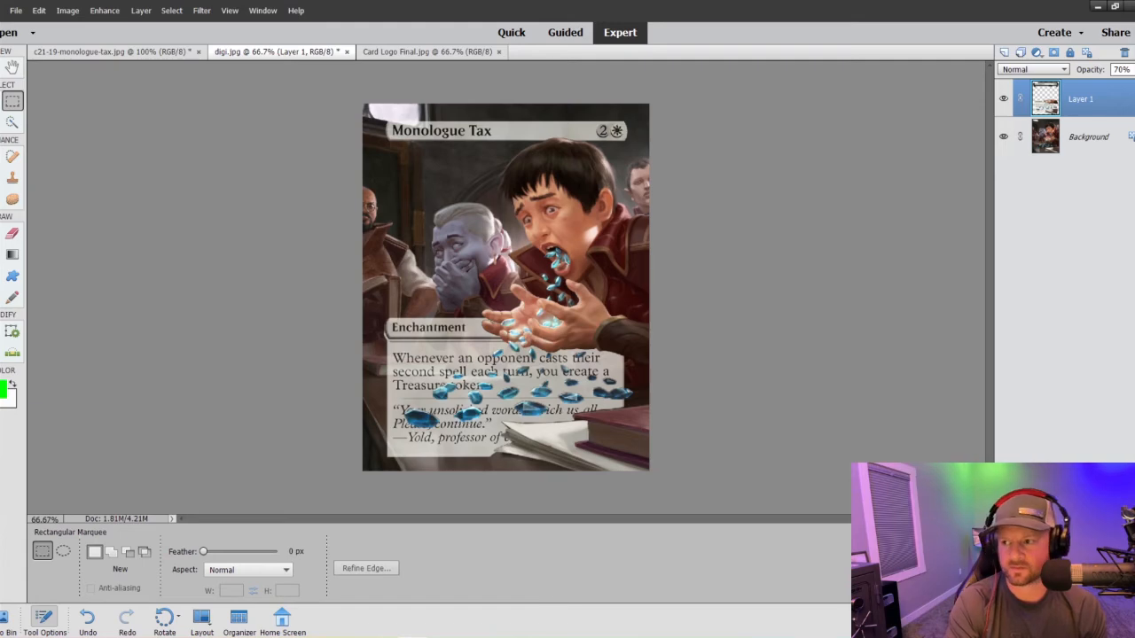
{"action": "left_click", "coordinate": [1134, 69]}
{"action": "left_click_drag", "start_coordinate": [1127, 84], "coordinate": [1118, 89]}
{"action": "key", "text": "ctrl+equal"}
{"action": "key", "text": "ctrl+equal"}
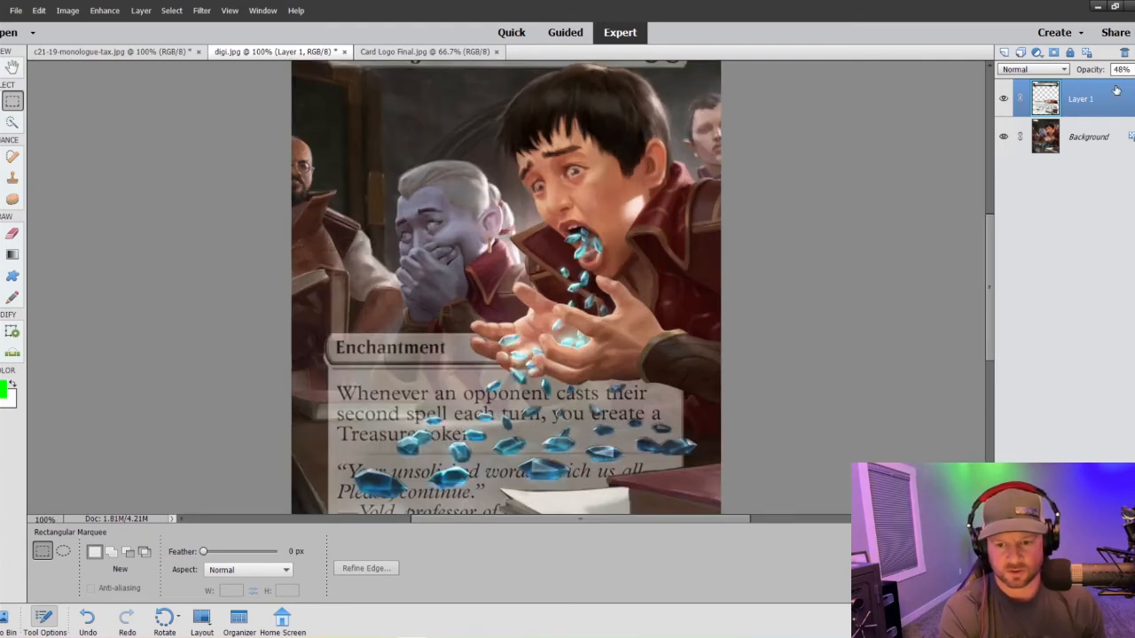
- Compare the crystal-covered rules and flavor text with the text on the original c21-19-monologue-tax.jpg card
{"action": "scroll", "coordinate": [673, 327], "scroll_direction": "down", "scroll_amount": 5}
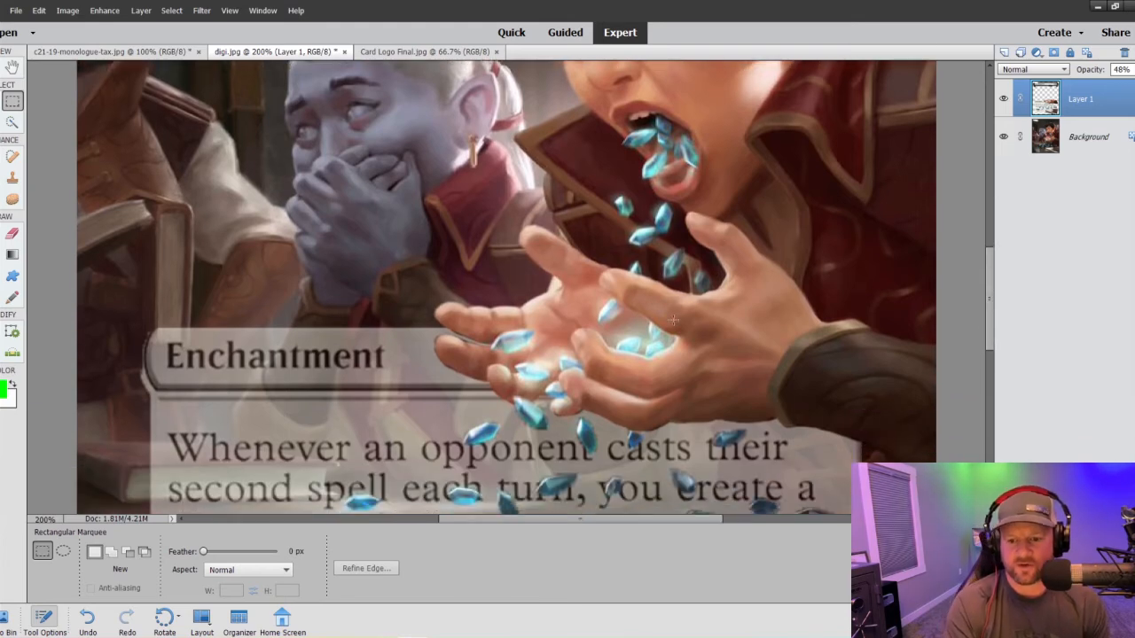
{"action": "scroll", "coordinate": [671, 327], "scroll_direction": "down", "scroll_amount": 2}
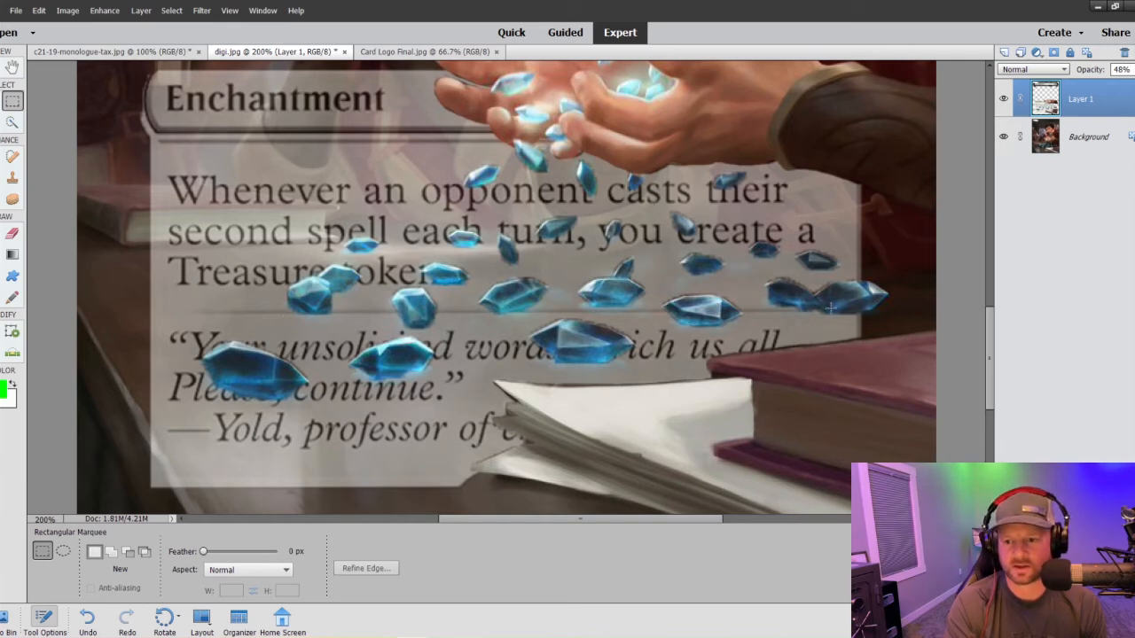
{"action": "left_click", "coordinate": [129, 51]}
{"action": "scroll", "coordinate": [458, 304], "scroll_direction": "down", "scroll_amount": 1}
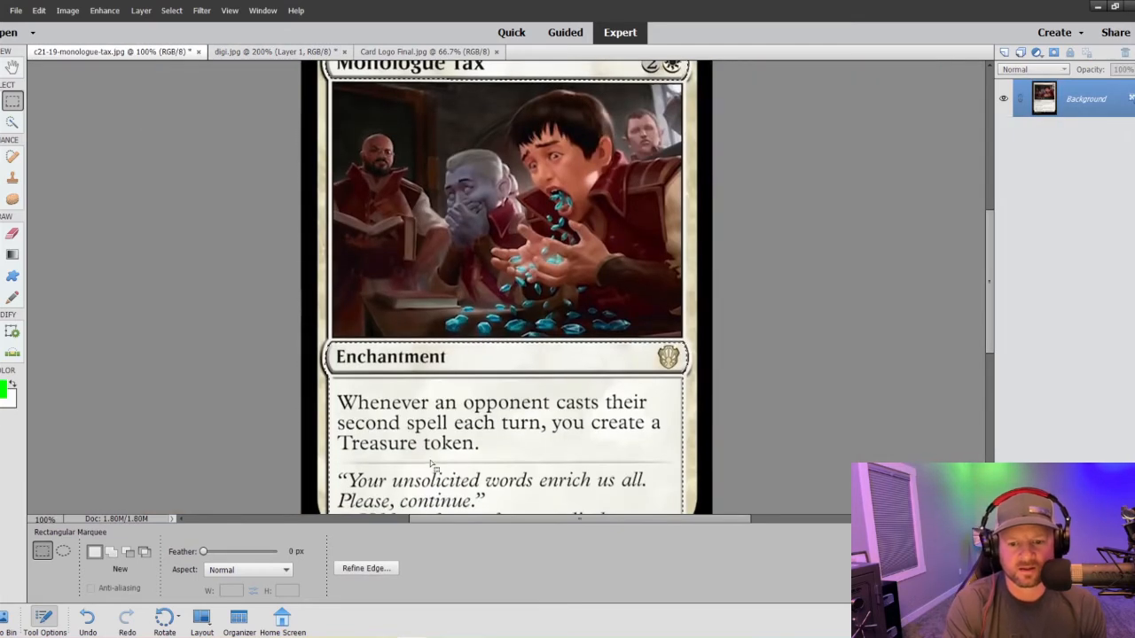
{"action": "scroll", "coordinate": [420, 473], "scroll_direction": "down", "scroll_amount": 1}
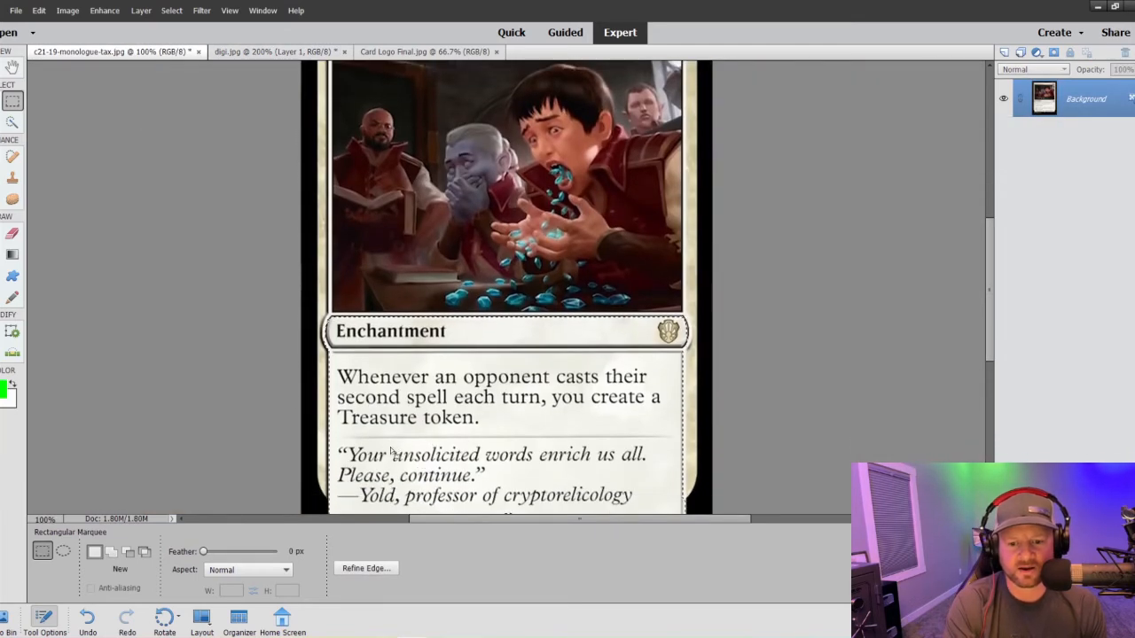
{"action": "left_click", "coordinate": [238, 51]}
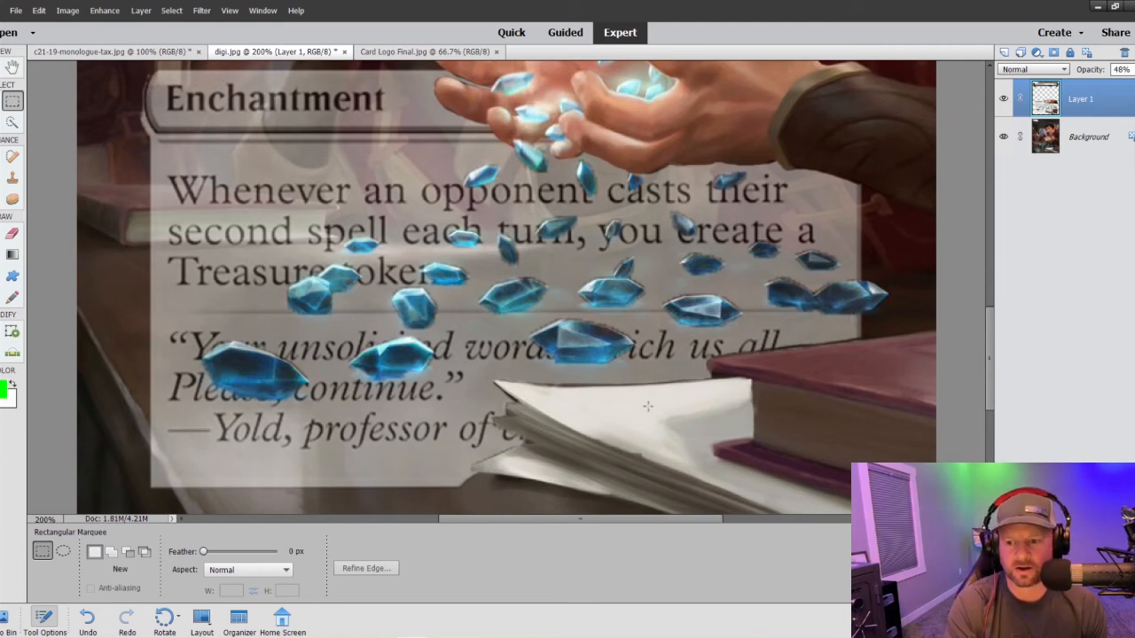
{"action": "key", "text": "ctrl+minus"}
{"action": "key", "text": "ctrl+minus"}
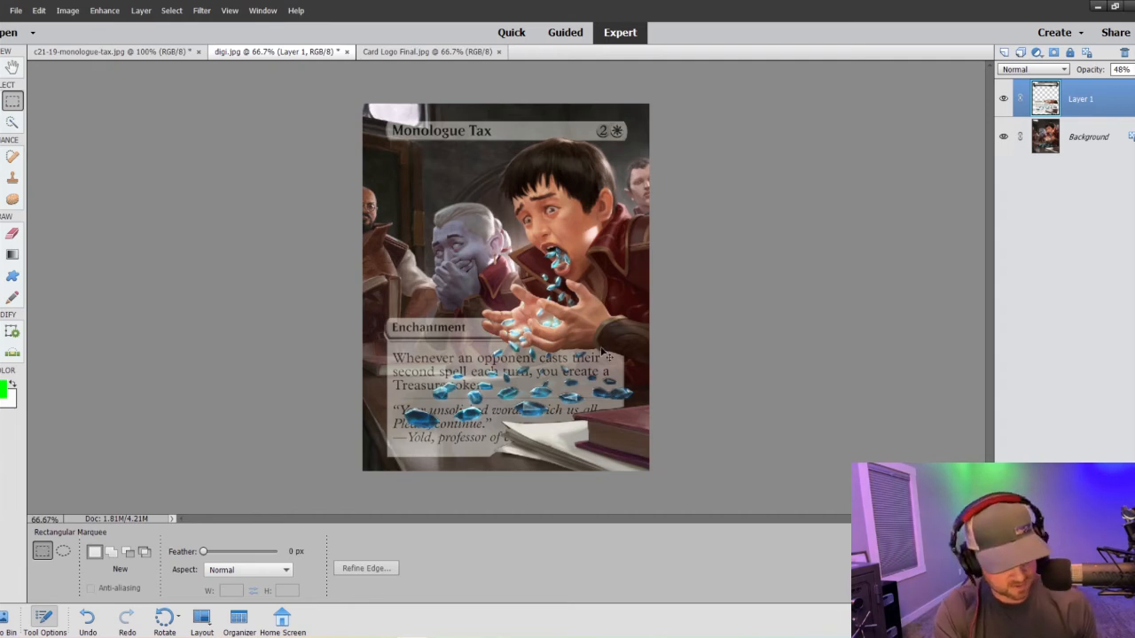
- Undo the opacity change, the deselection and the cloning inside the crystal selection
{"action": "key", "text": "ctrl+z"}
{"action": "key", "text": "ctrl+z"}
{"action": "key", "text": "ctrl+z"}
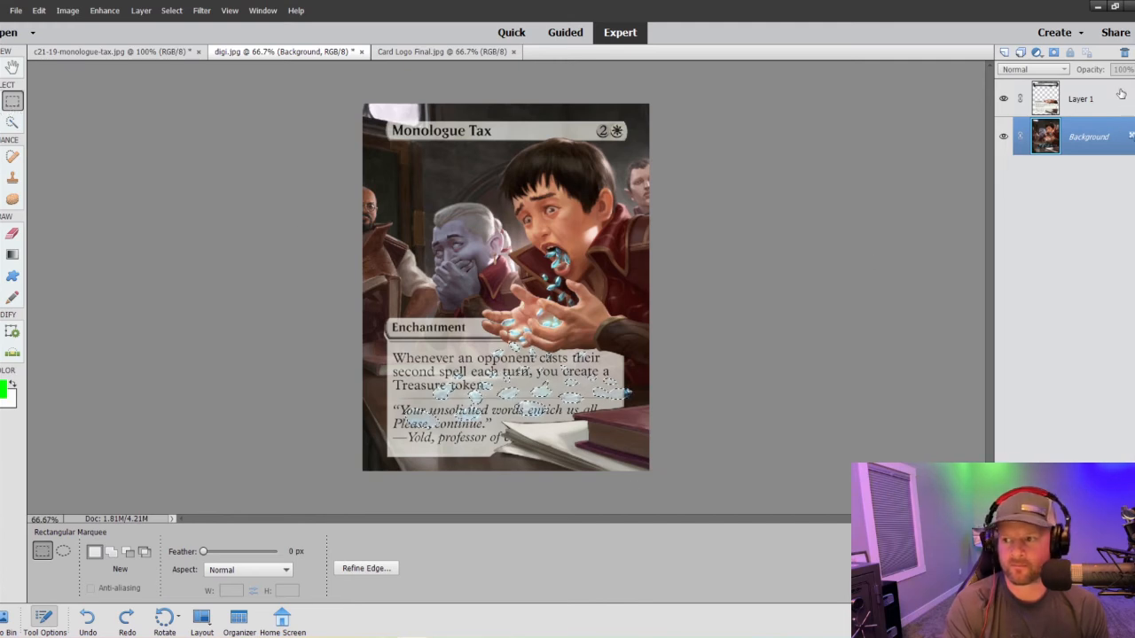
- Clone away Layer 1's text box inside all selected crystals except the three large lowest ones, using the 125 px Clone Stamp, and deselect
{"action": "left_click", "coordinate": [1081, 98]}
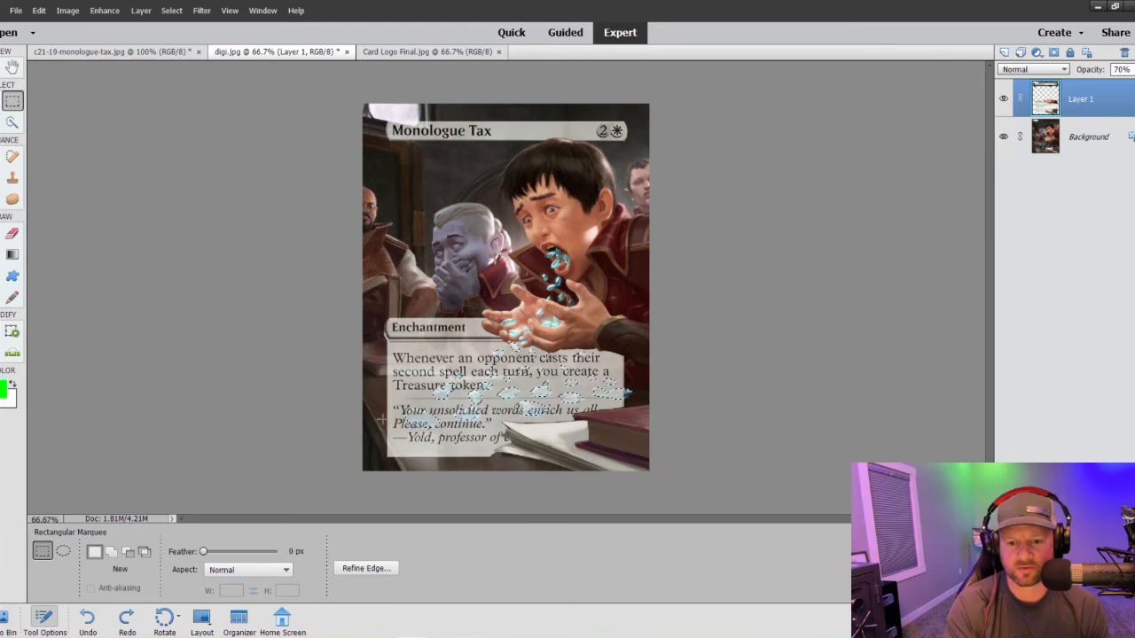
{"action": "left_click", "coordinate": [13, 178]}
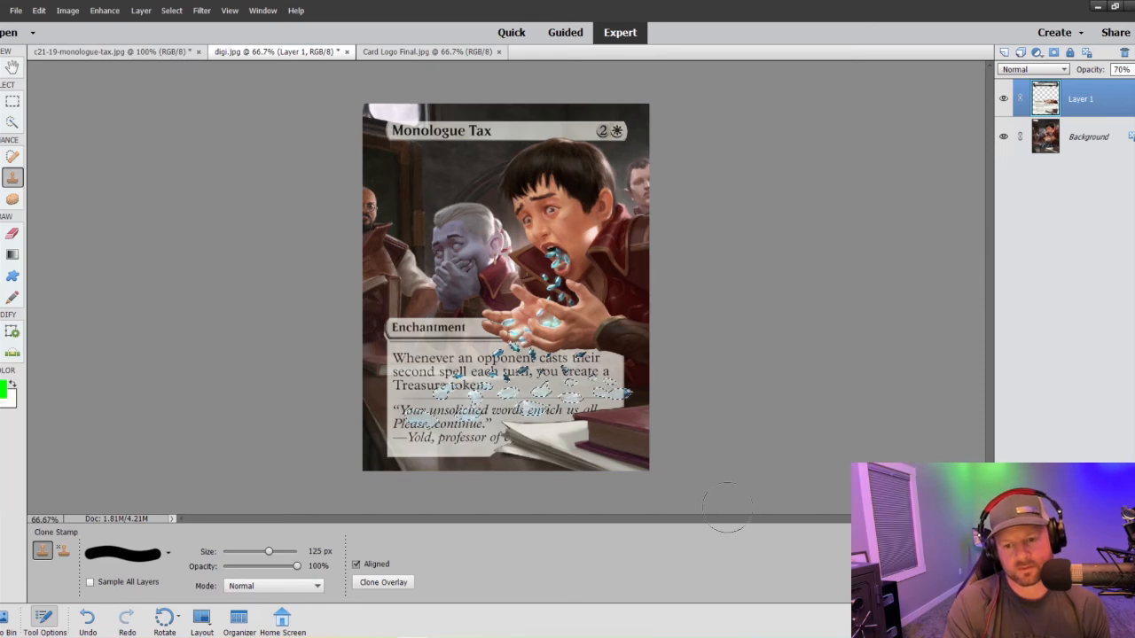
{"action": "left_click", "coordinate": [595, 422]}
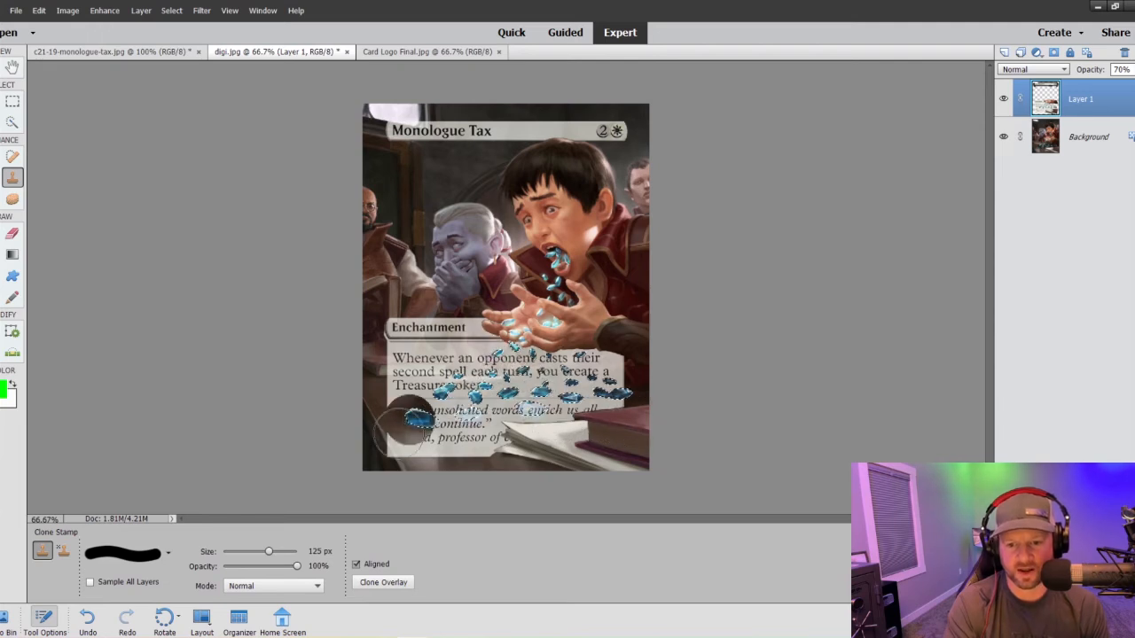
{"action": "left_click_drag", "start_coordinate": [407, 425], "coordinate": [523, 428]}
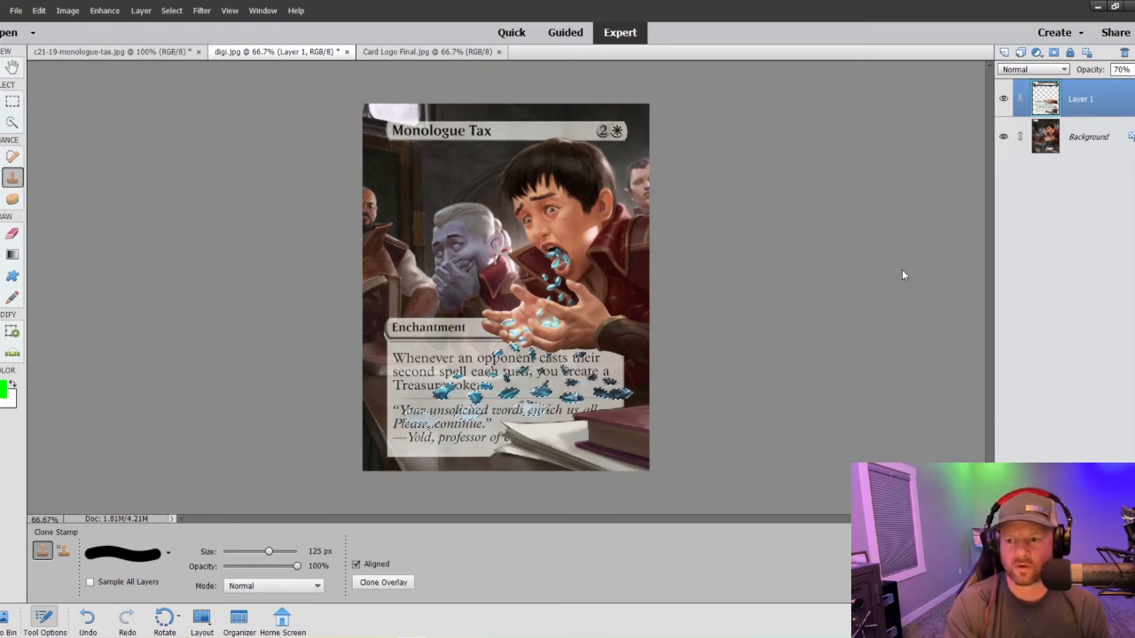
{"action": "left_click", "coordinate": [13, 101]}
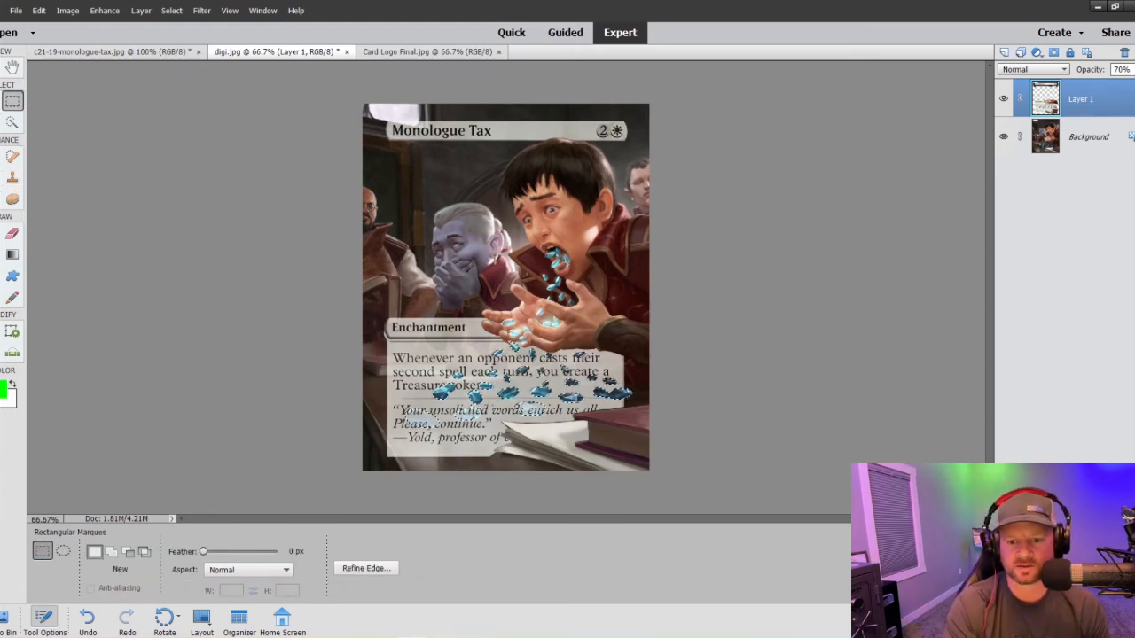
{"action": "right_click", "coordinate": [481, 397]}
{"action": "left_click", "coordinate": [495, 407]}
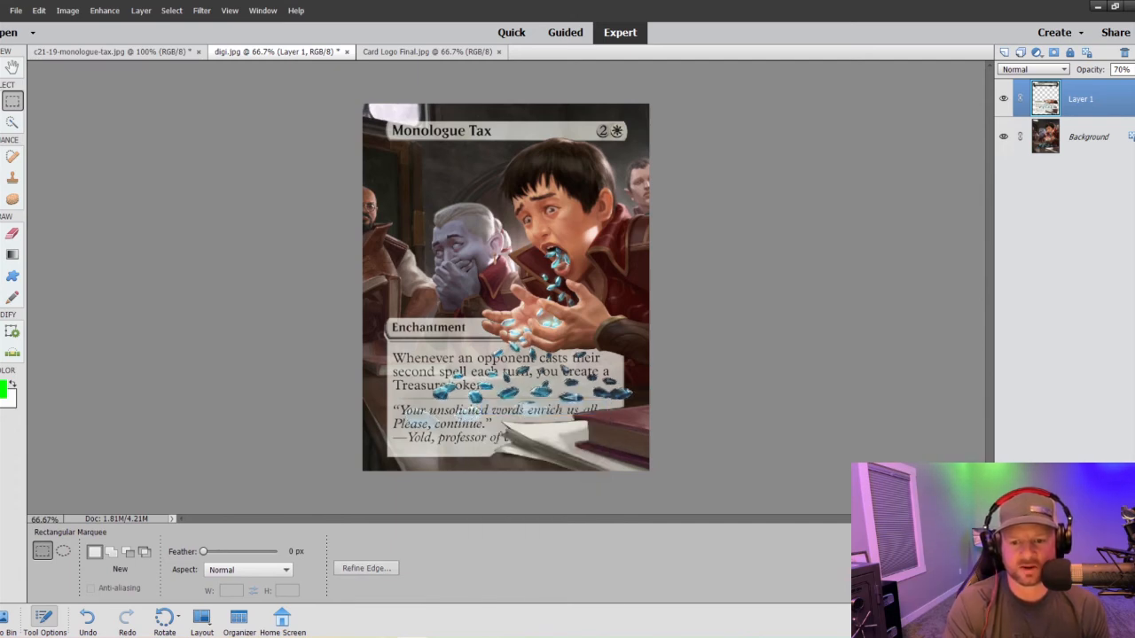
- Clone away the lower part of Layer 1's text box, including the whole flavor text, with the Clone Stamp
{"action": "key", "text": "s"}
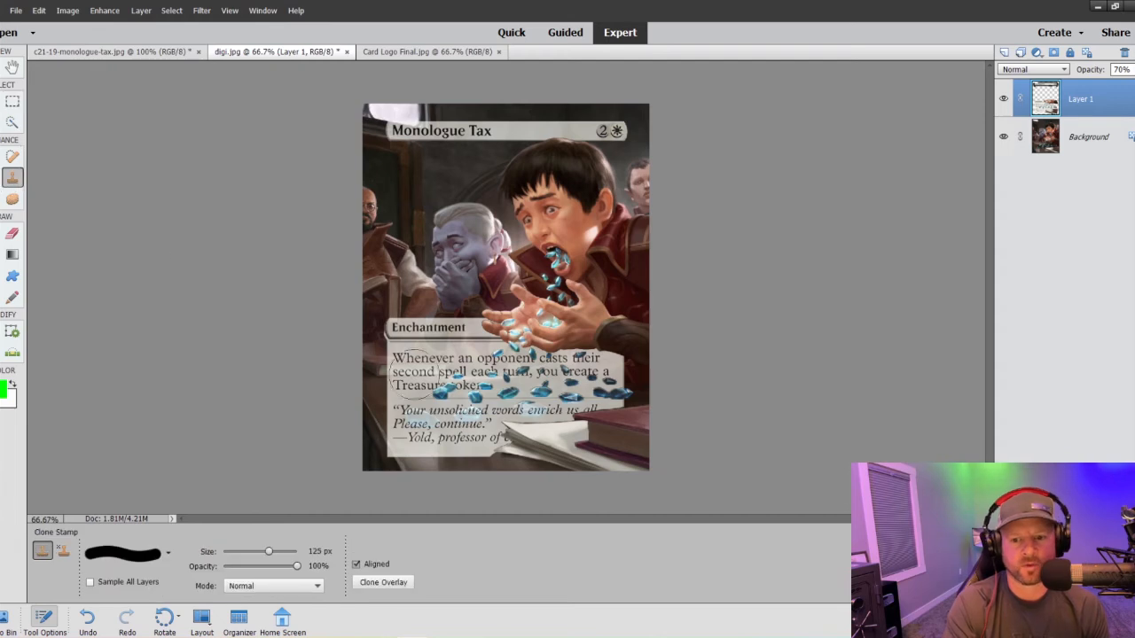
{"action": "mouse_move", "coordinate": [624, 423]}
{"action": "left_mouse_down"}
{"action": "mouse_move", "coordinate": [372, 425]}
{"action": "mouse_move", "coordinate": [378, 444]}
{"action": "mouse_move", "coordinate": [564, 447]}
{"action": "left_mouse_up"}
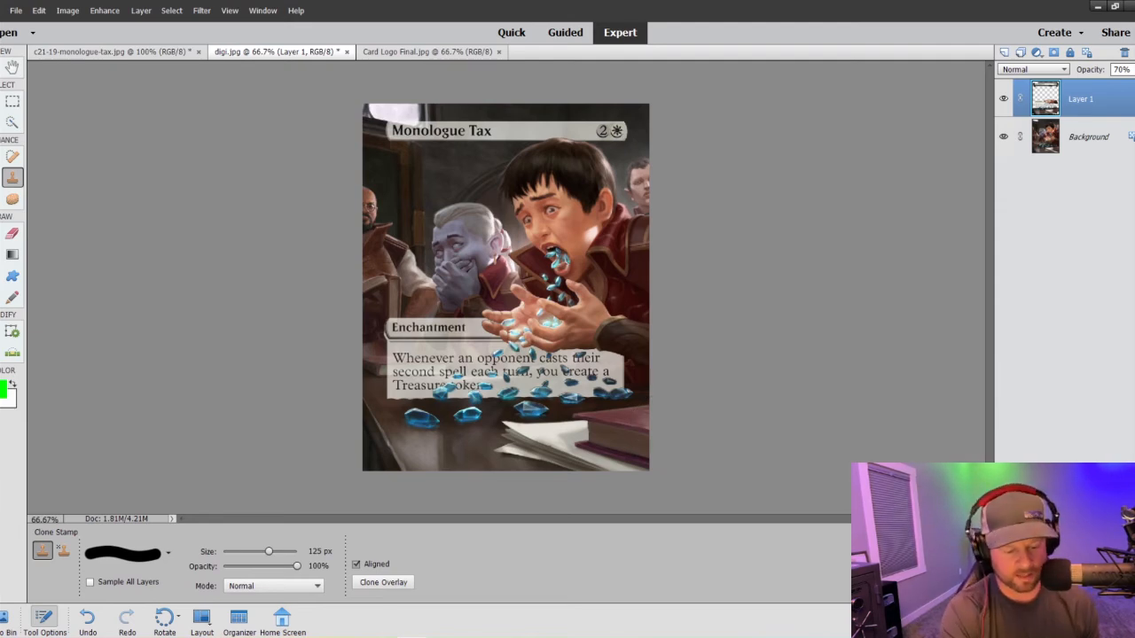
{"action": "key", "text": "ctrl+minus"}
{"action": "key", "text": "ctrl+minus"}
{"action": "key", "text": "ctrl+plus"}
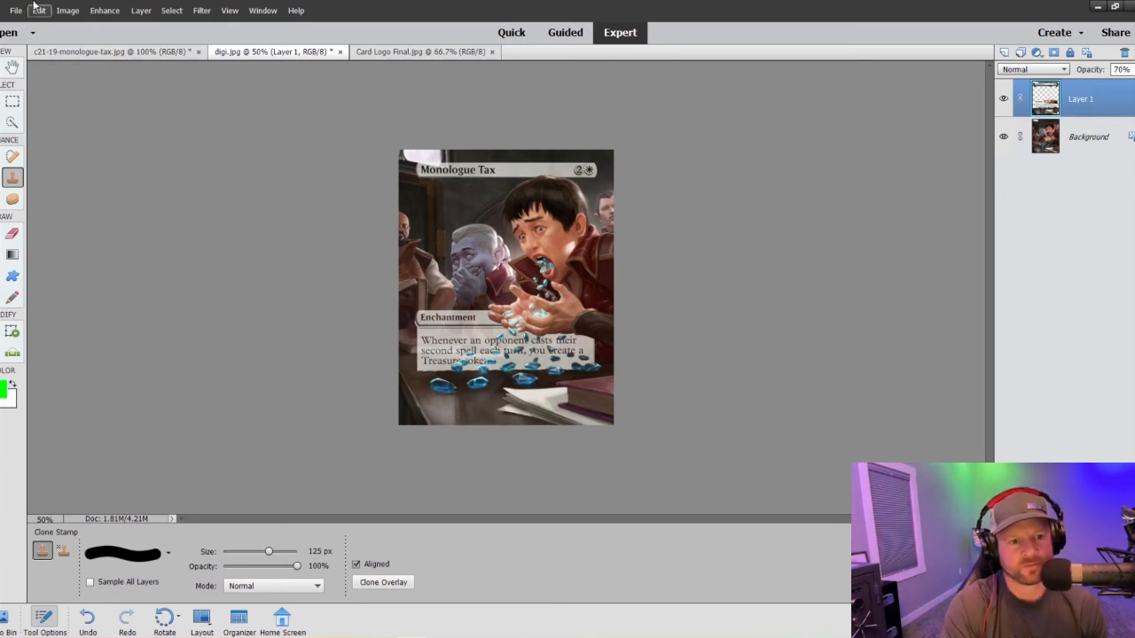
- Select a rectangular strip along the text box's ragged lower edge, clone away the box inside it, and deselect
{"action": "left_click", "coordinate": [13, 101]}
{"action": "key", "text": "ctrl+equal"}
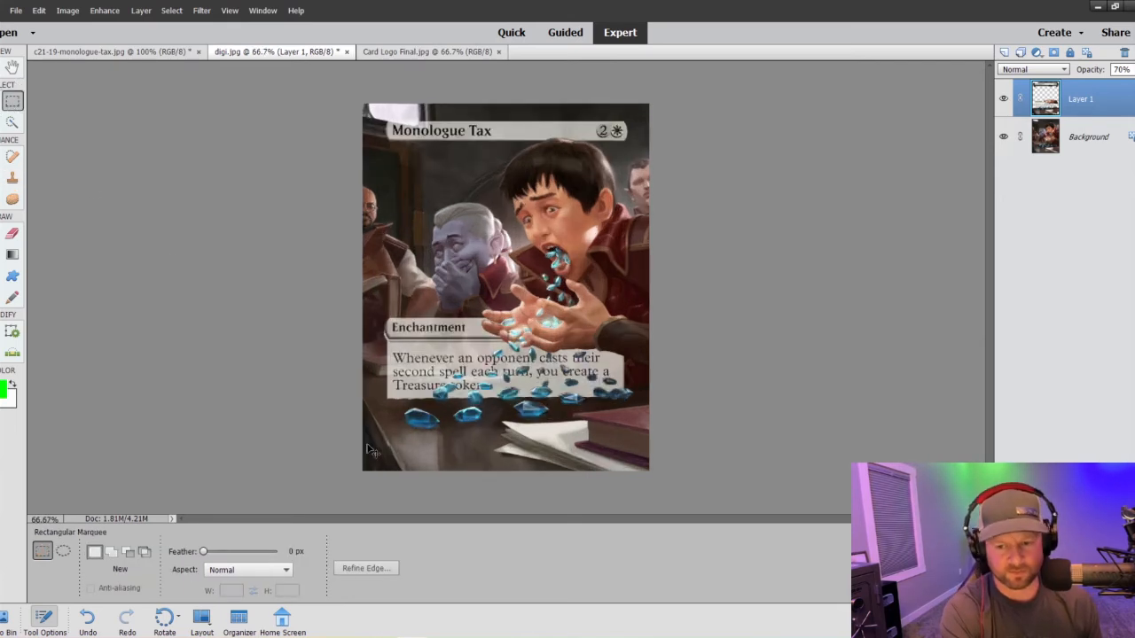
{"action": "key", "text": "ctrl+equal"}
{"action": "scroll", "coordinate": [429, 447], "scroll_direction": "down", "scroll_amount": 3}
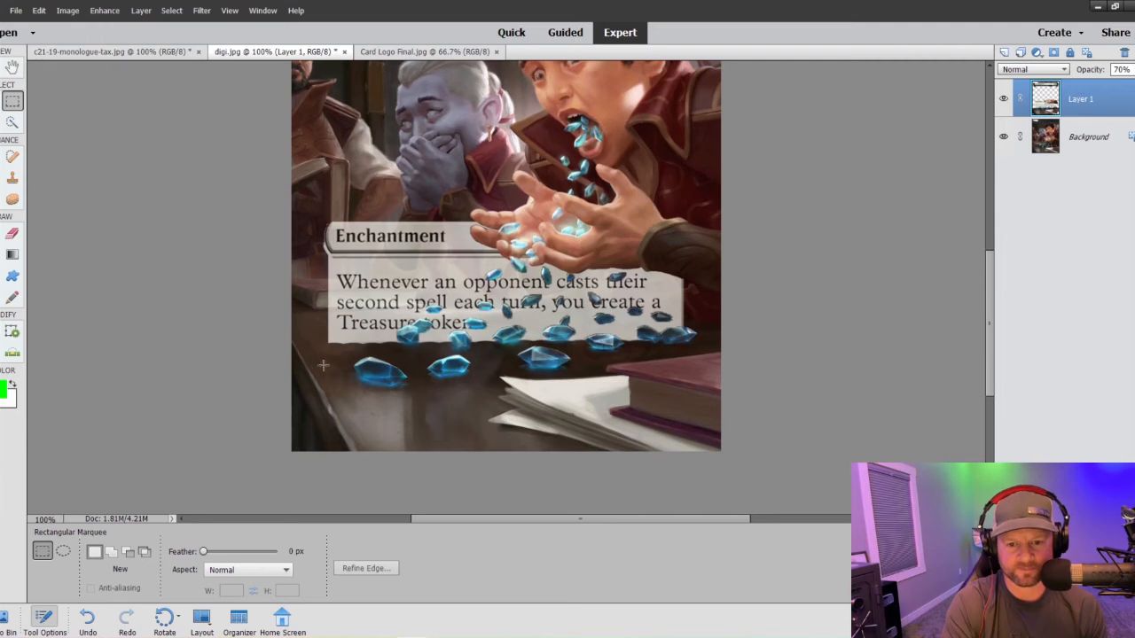
{"action": "left_click_drag", "start_coordinate": [325, 381], "coordinate": [719, 330]}
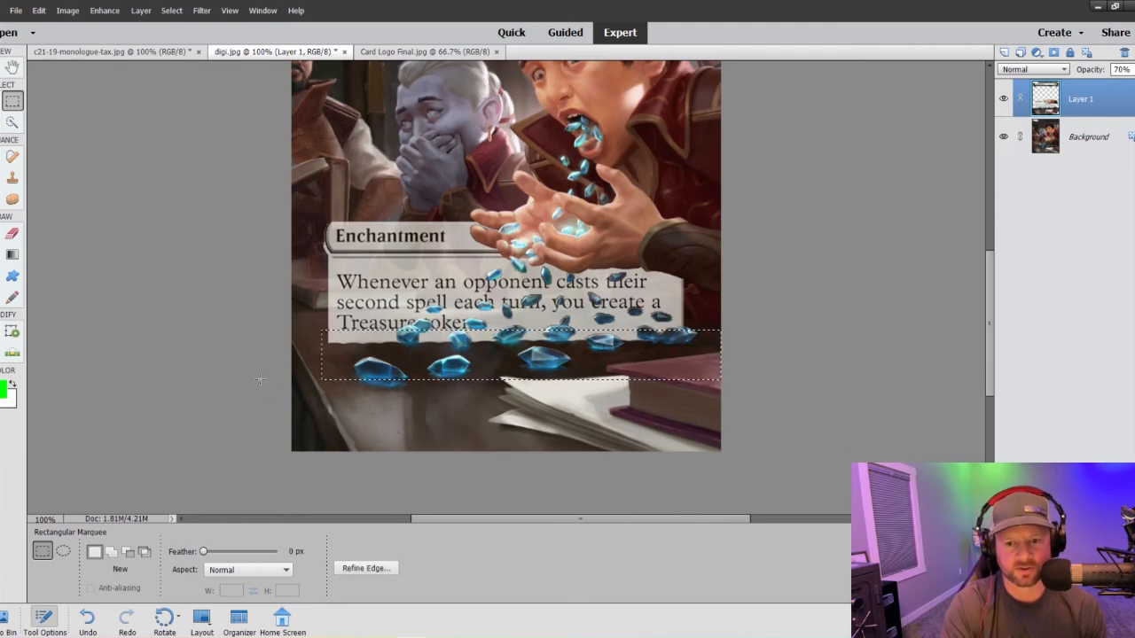
{"action": "key", "text": "s"}
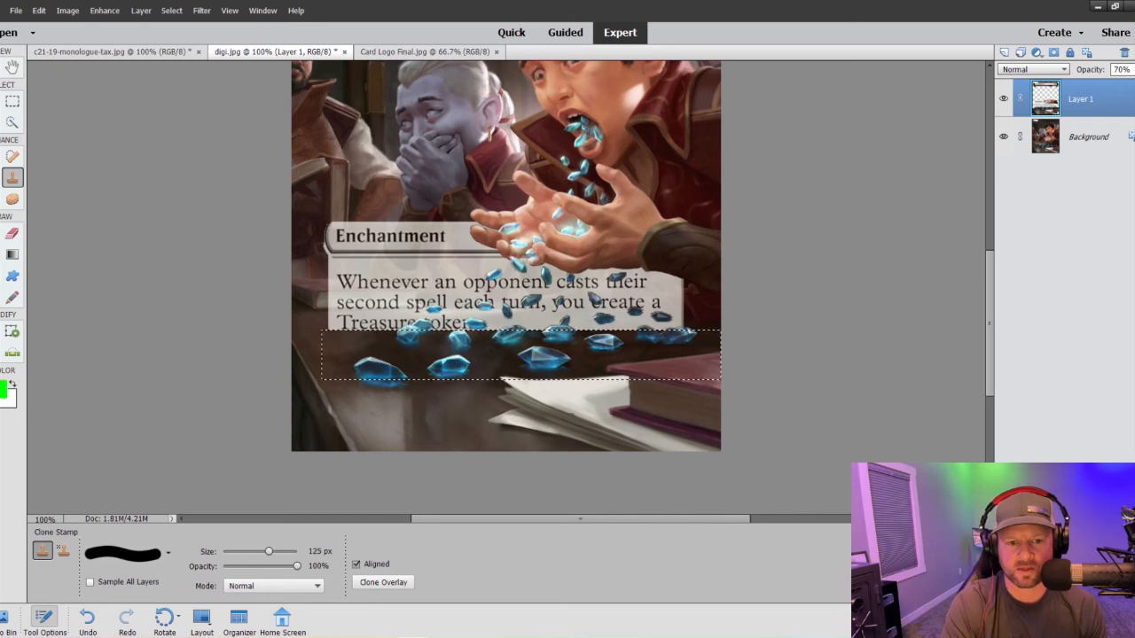
{"action": "left_click", "coordinate": [12, 101]}
{"action": "right_click", "coordinate": [359, 361]}
{"action": "left_click", "coordinate": [388, 366]}
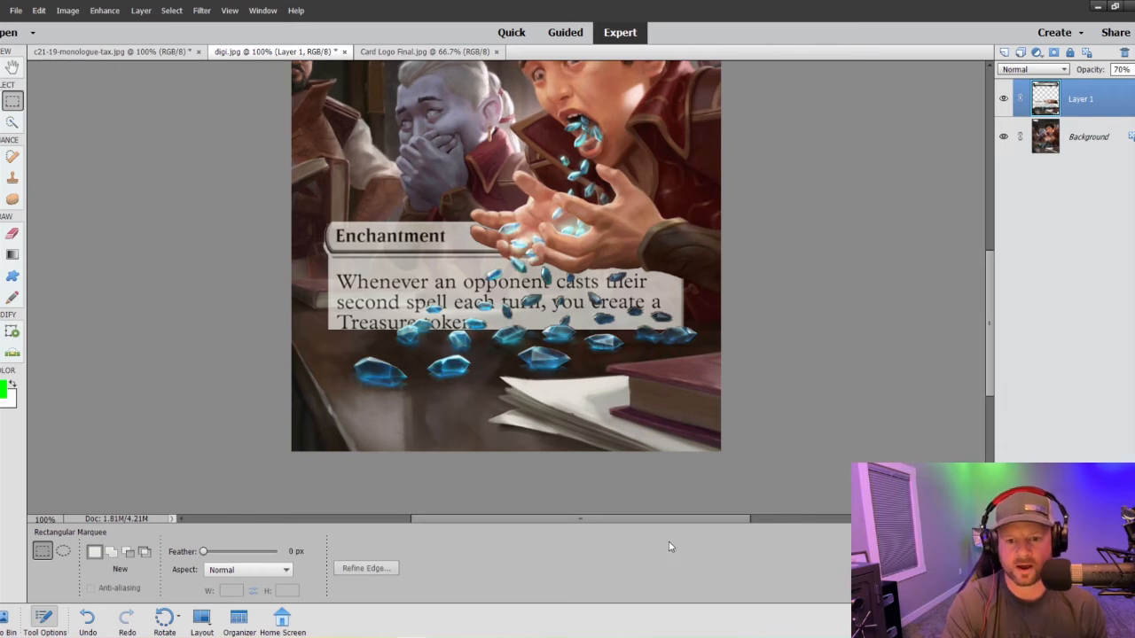
{"action": "key", "text": "ctrl+minus"}
{"action": "key", "text": "ctrl+minus"}
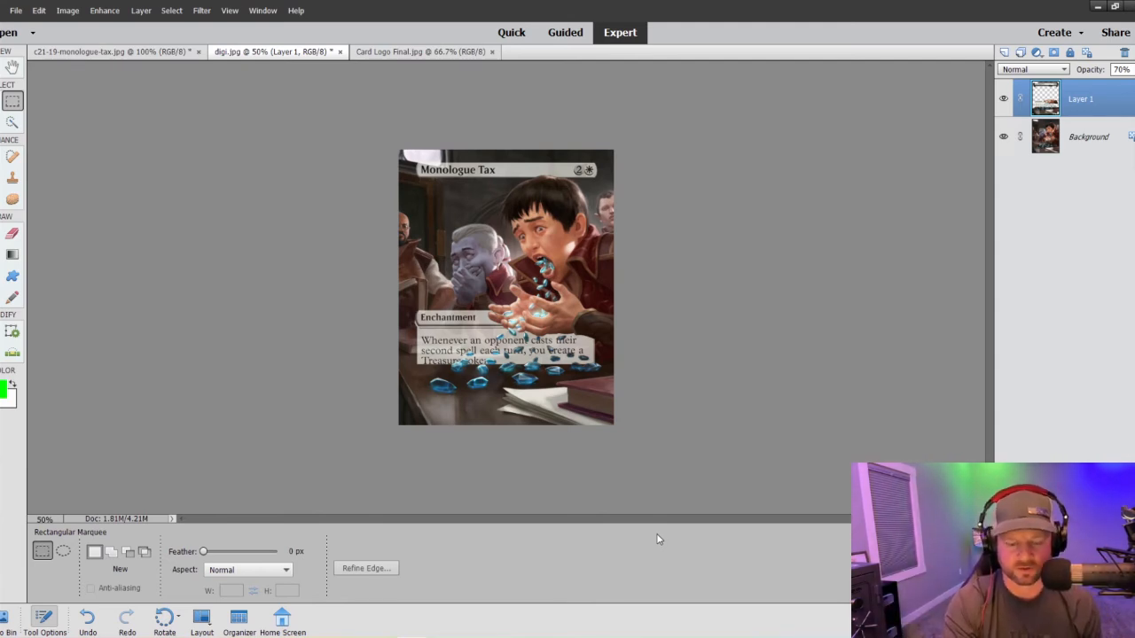
{"action": "key", "text": "ctrl+minus"}
{"action": "key", "text": "ctrl+minus"}
{"action": "key", "text": "ctrl+equal"}
{"action": "key", "text": "ctrl+equal"}
{"action": "key", "text": "ctrl+equal"}
{"action": "key", "text": "ctrl+equal"}
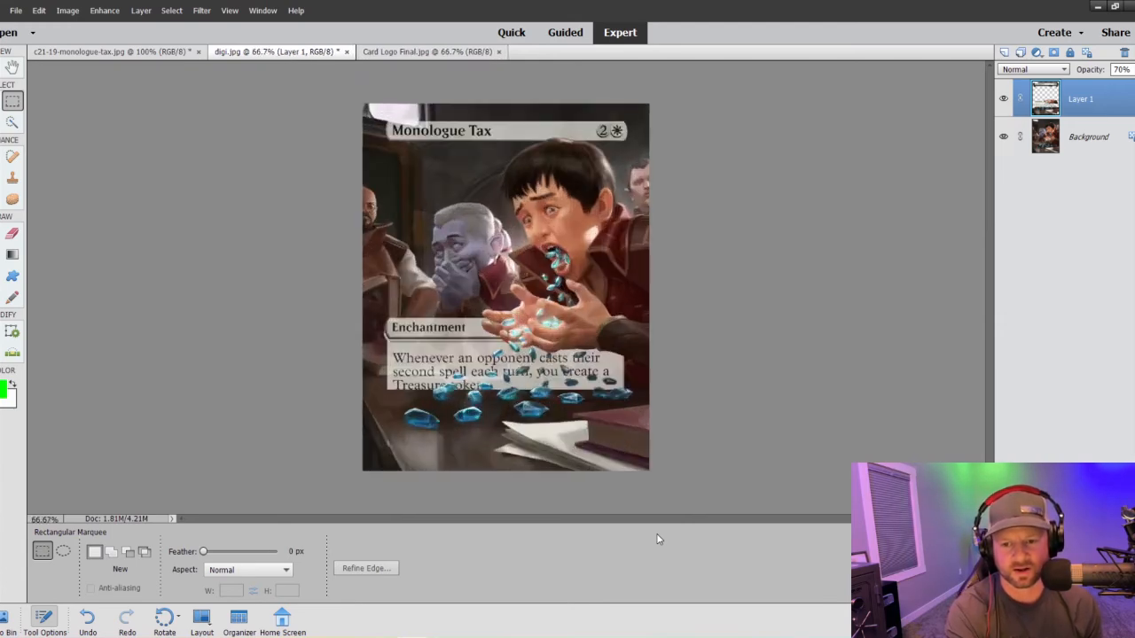
- Reduce the Clone Stamp to 20 px and clone away the dark outline around the Enchantment bar's left end
{"action": "key", "text": "ctrl+equal"}
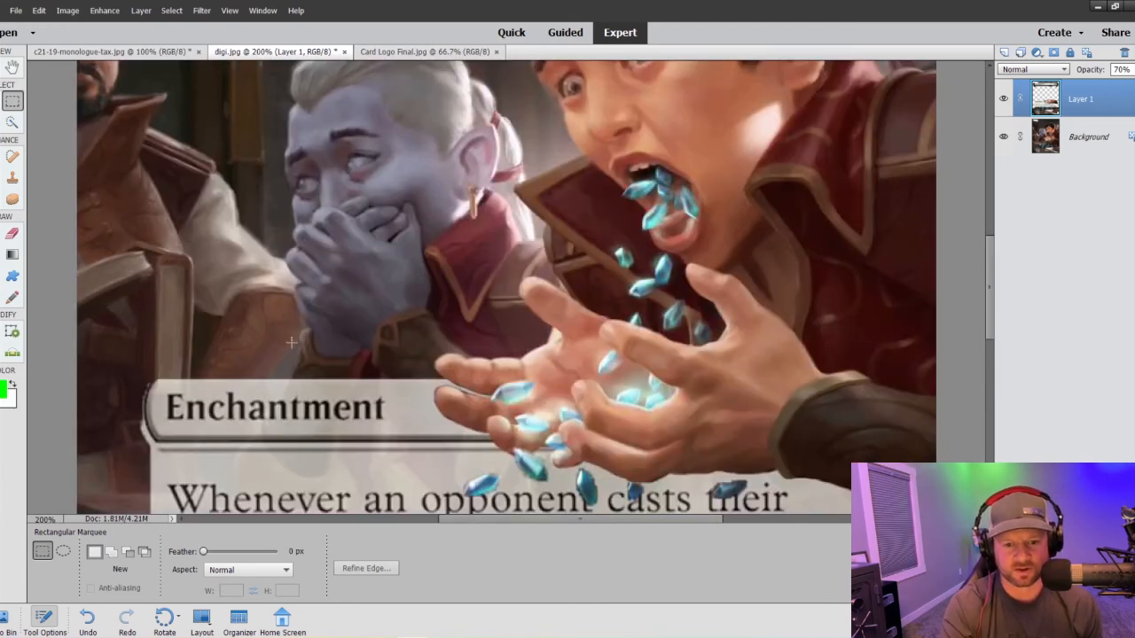
{"action": "scroll", "coordinate": [290, 341], "scroll_direction": "down", "scroll_amount": 2}
{"action": "key", "text": "s"}
{"action": "scroll", "coordinate": [297, 336], "scroll_direction": "down", "scroll_amount": 1}
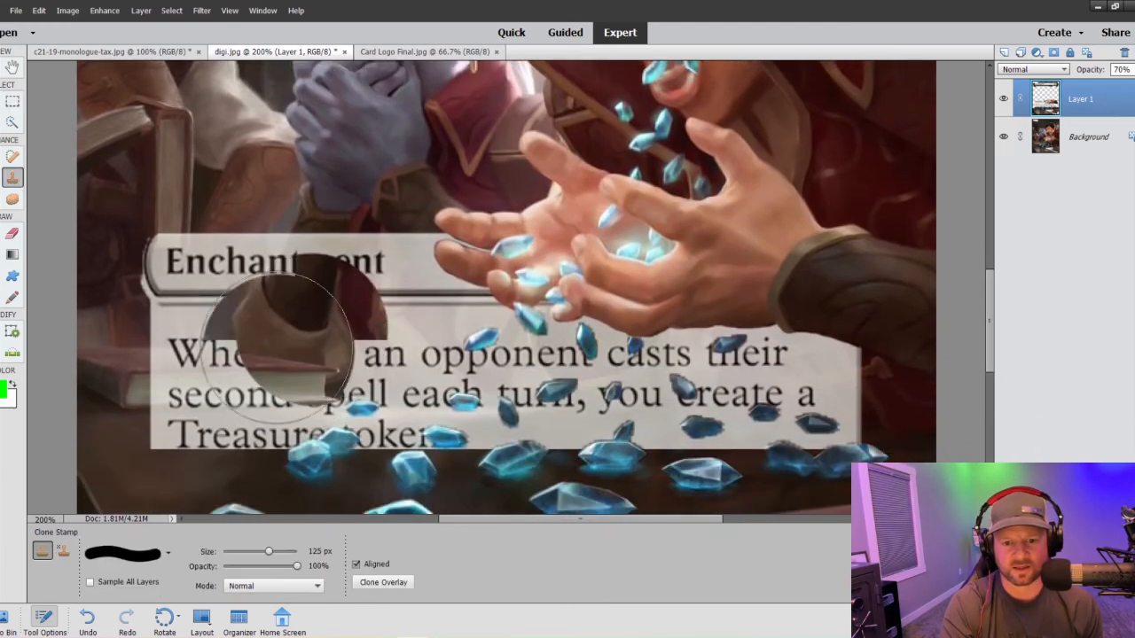
{"action": "key", "text": "bracketleft"}
{"action": "key", "text": "bracketleft"}
{"action": "key", "text": "bracketleft"}
{"action": "key", "text": "bracketleft"}
{"action": "key", "text": "bracketleft"}
{"action": "key", "text": "bracketleft"}
{"action": "key", "text": "bracketleft"}
{"action": "key", "text": "bracketleft"}
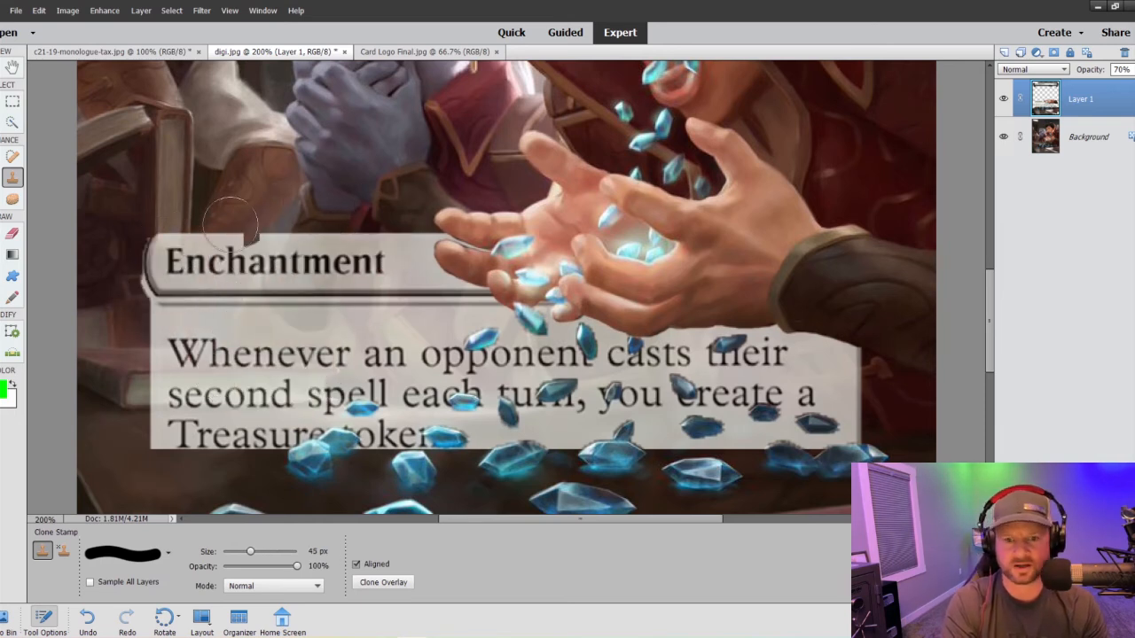
{"action": "key", "text": "bracketleft"}
{"action": "key", "text": "bracketleft"}
{"action": "key", "text": "bracketleft"}
{"action": "key", "text": "bracketleft"}
{"action": "key", "text": "bracketleft"}
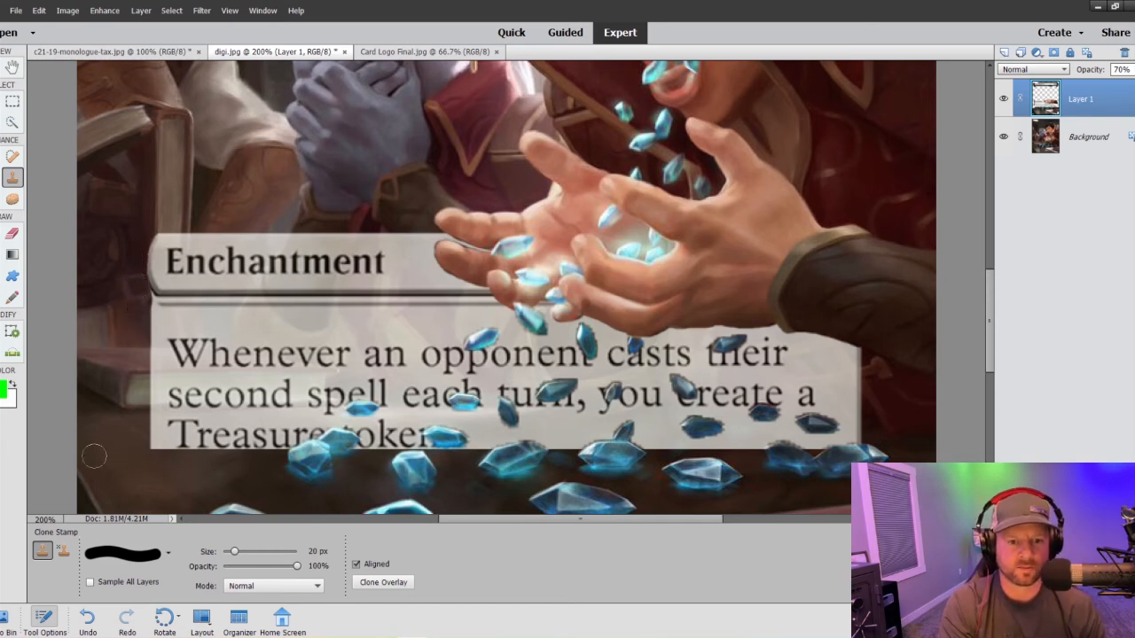
- Select a narrow rectangular strip along the text box's ragged left edge, clone away the box inside it at 20 px, and deselect
{"action": "key", "text": "m"}
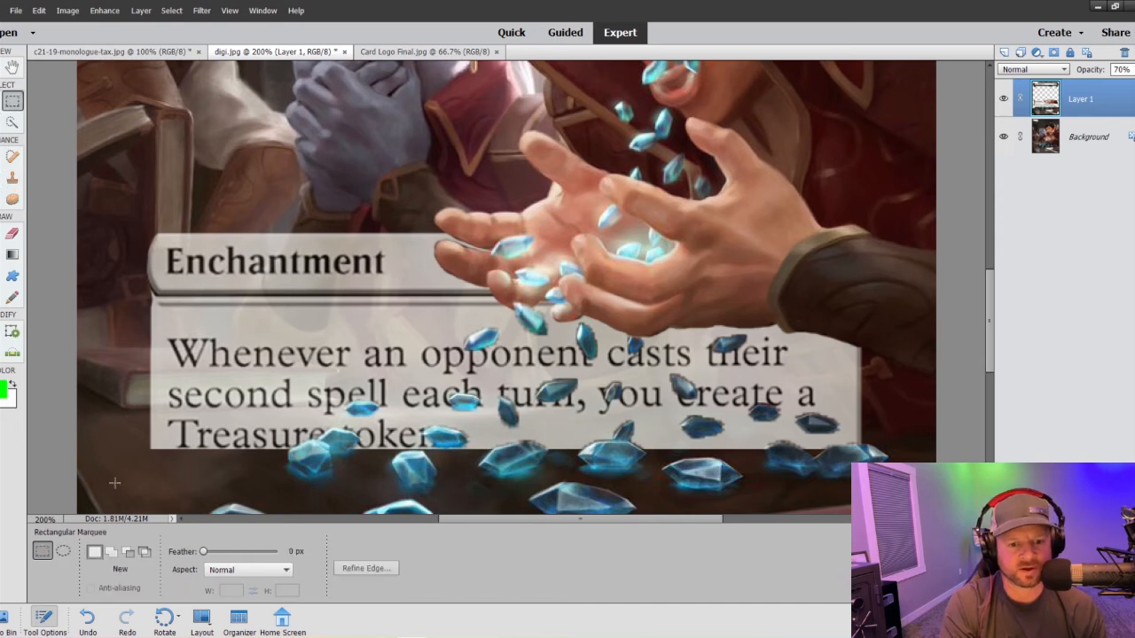
{"action": "left_click_drag", "start_coordinate": [115, 483], "coordinate": [155, 291]}
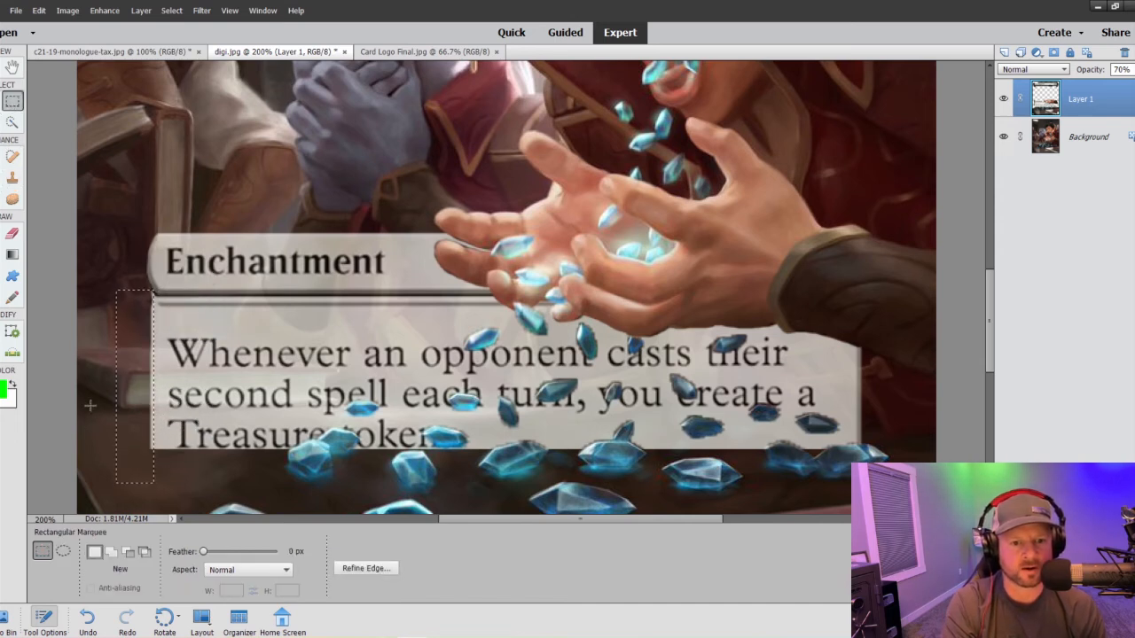
{"action": "left_click", "coordinate": [12, 176]}
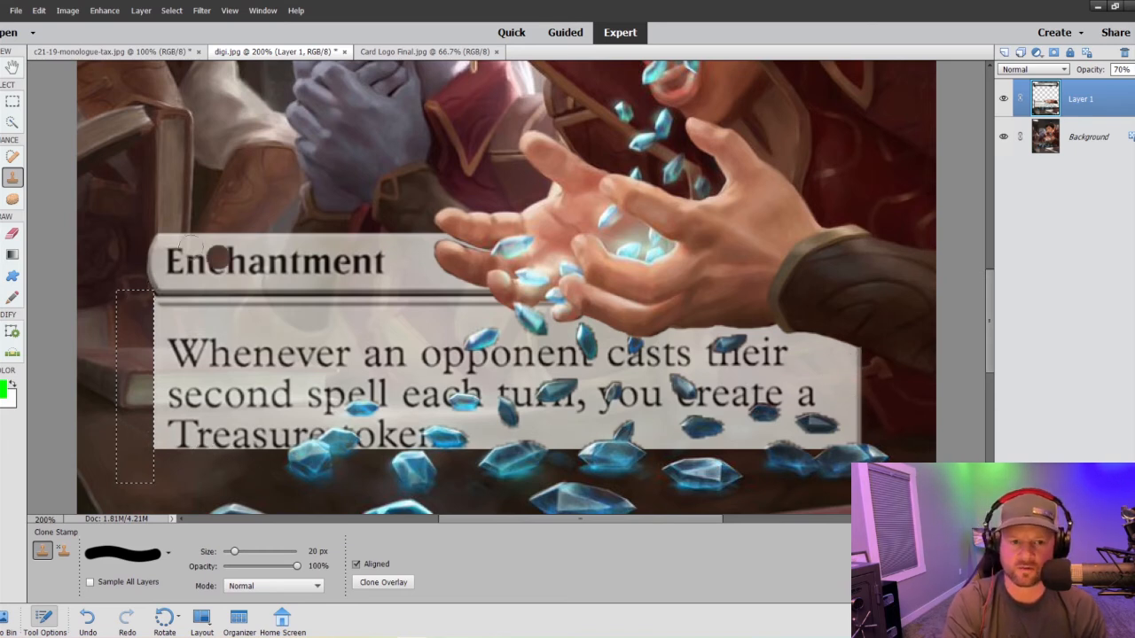
{"action": "left_click", "coordinate": [12, 103]}
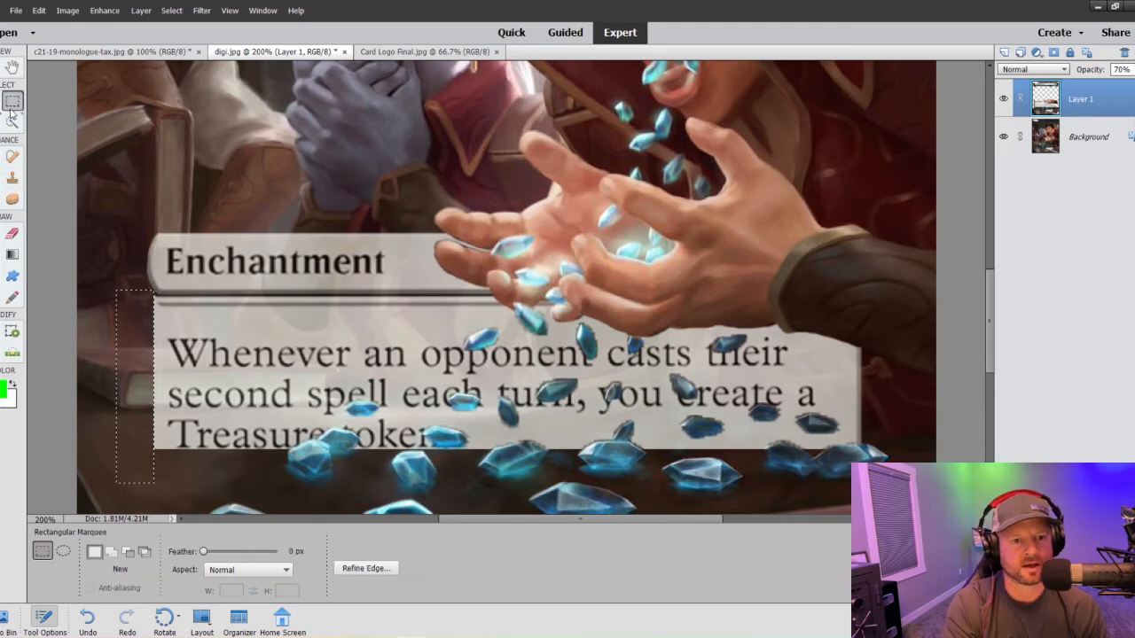
{"action": "right_click", "coordinate": [124, 324]}
{"action": "left_click", "coordinate": [147, 330]}
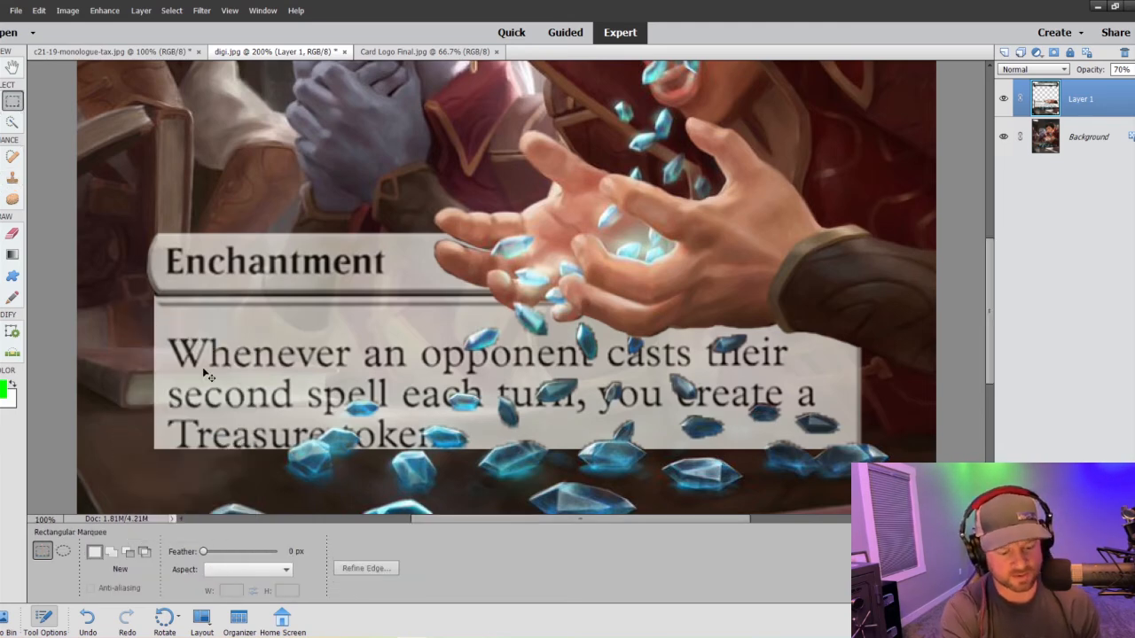
{"action": "key", "text": "ctrl+minus"}
{"action": "key", "text": "ctrl+minus"}
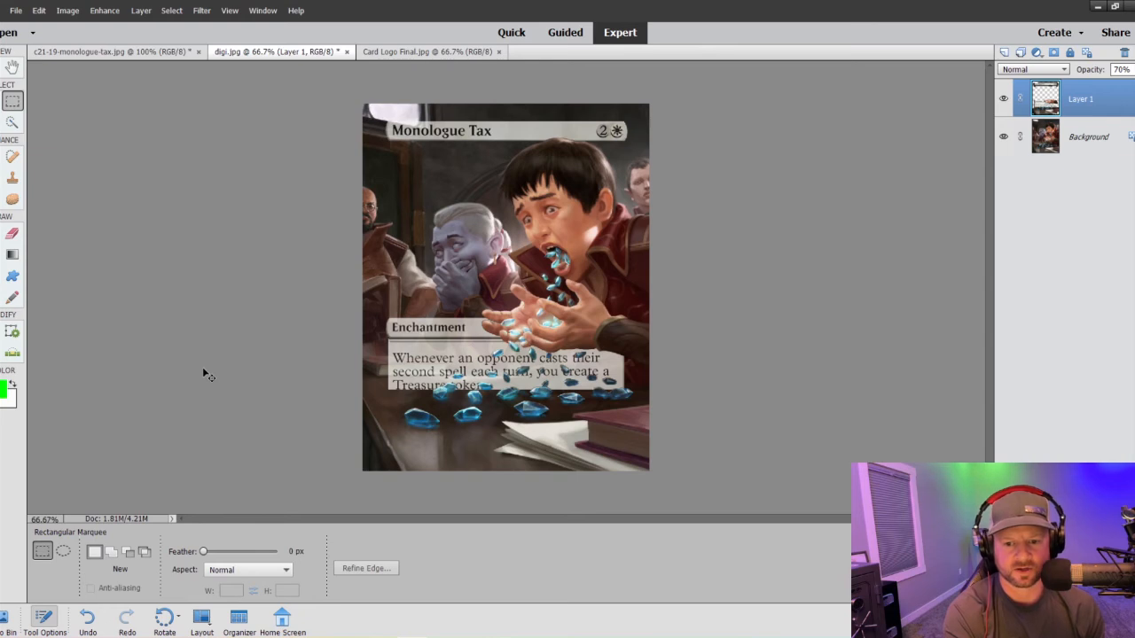
{"action": "key", "text": "ctrl+plus"}
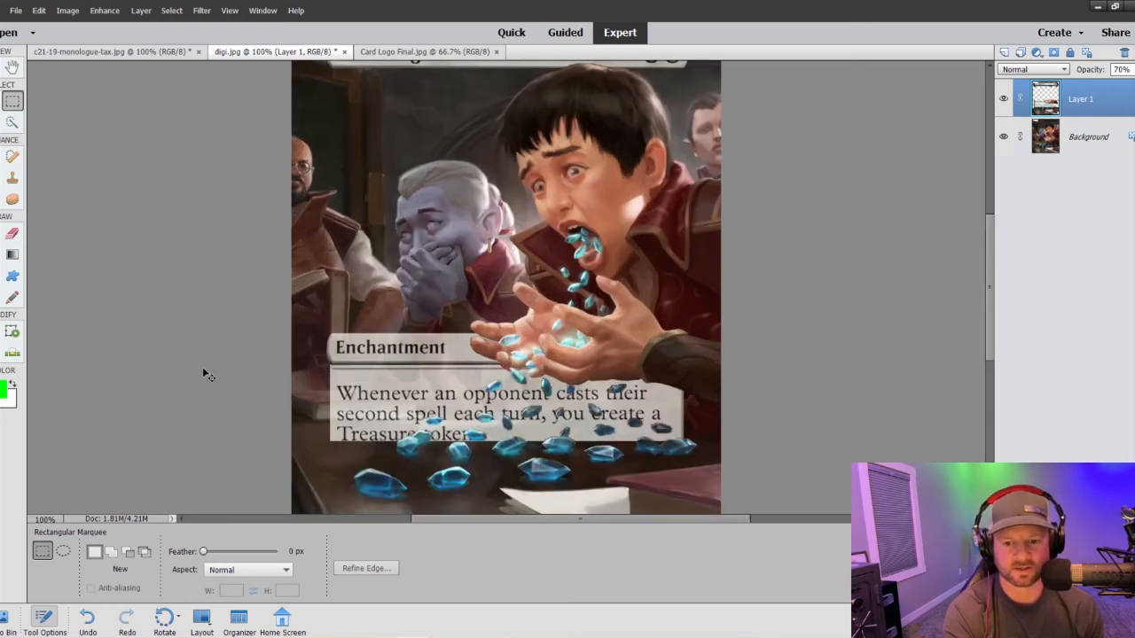
{"action": "key", "text": "ctrl+minus"}
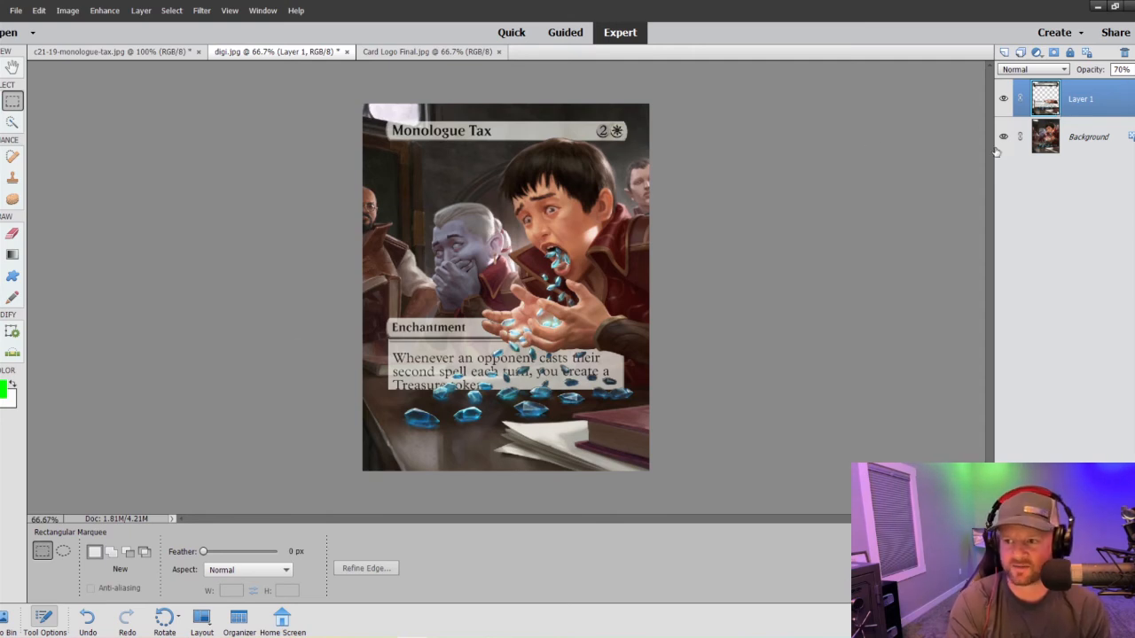
- Select the whole circular CS logo in Card Logo Final.jpg with the Quick Selection tool at 600 px
{"action": "left_click", "coordinate": [409, 53]}
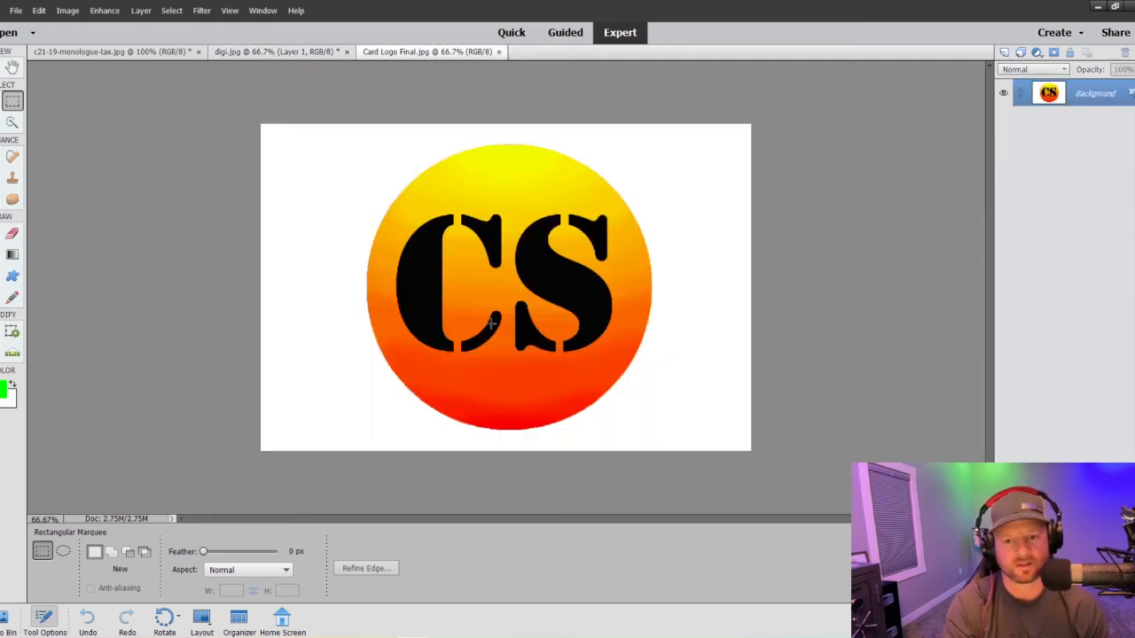
{"action": "left_click", "coordinate": [14, 123]}
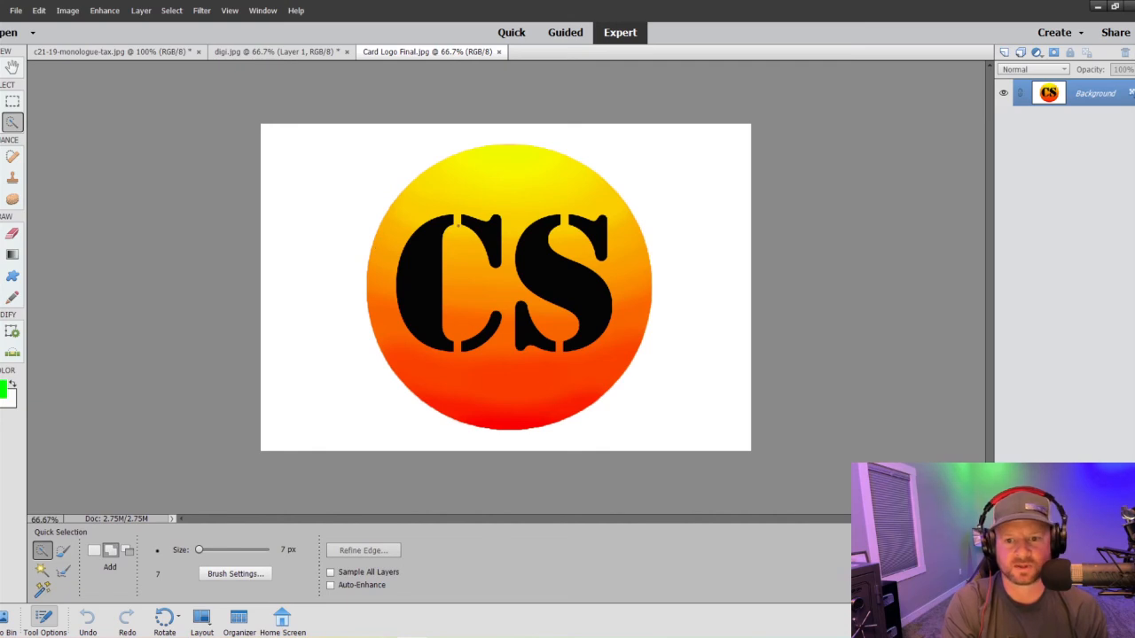
{"action": "key", "text": "bracketright"}
{"action": "key", "text": "bracketright"}
{"action": "key", "text": "bracketright"}
{"action": "key", "text": "bracketright"}
{"action": "key", "text": "bracketright"}
{"action": "key", "text": "bracketright"}
{"action": "key", "text": "bracketright"}
{"action": "key", "text": "bracketright"}
{"action": "key", "text": "bracketright"}
{"action": "key", "text": "bracketright"}
{"action": "key", "text": "bracketright"}
{"action": "key", "text": "bracketright"}
{"action": "key", "text": "bracketright"}
{"action": "key", "text": "bracketright"}
{"action": "key", "text": "bracketright"}
{"action": "key", "text": "bracketright"}
{"action": "key", "text": "bracketright"}
{"action": "key", "text": "bracketright"}
{"action": "key", "text": "bracketright"}
{"action": "key", "text": "bracketright"}
{"action": "key", "text": "bracketright"}
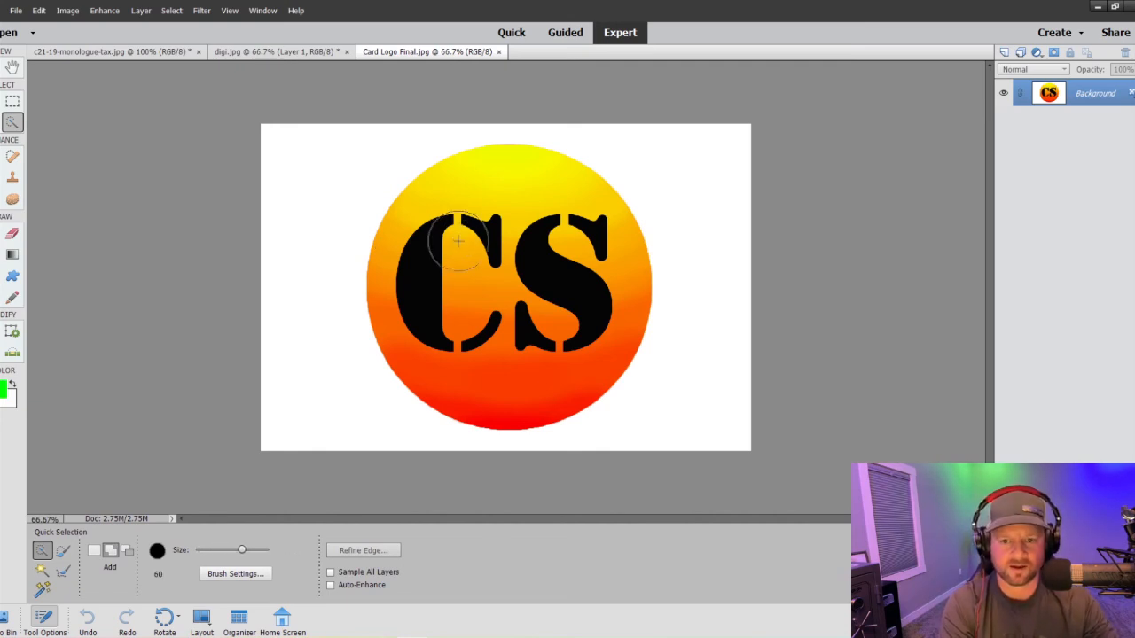
{"action": "left_click_drag", "start_coordinate": [500, 289], "coordinate": [509, 281]}
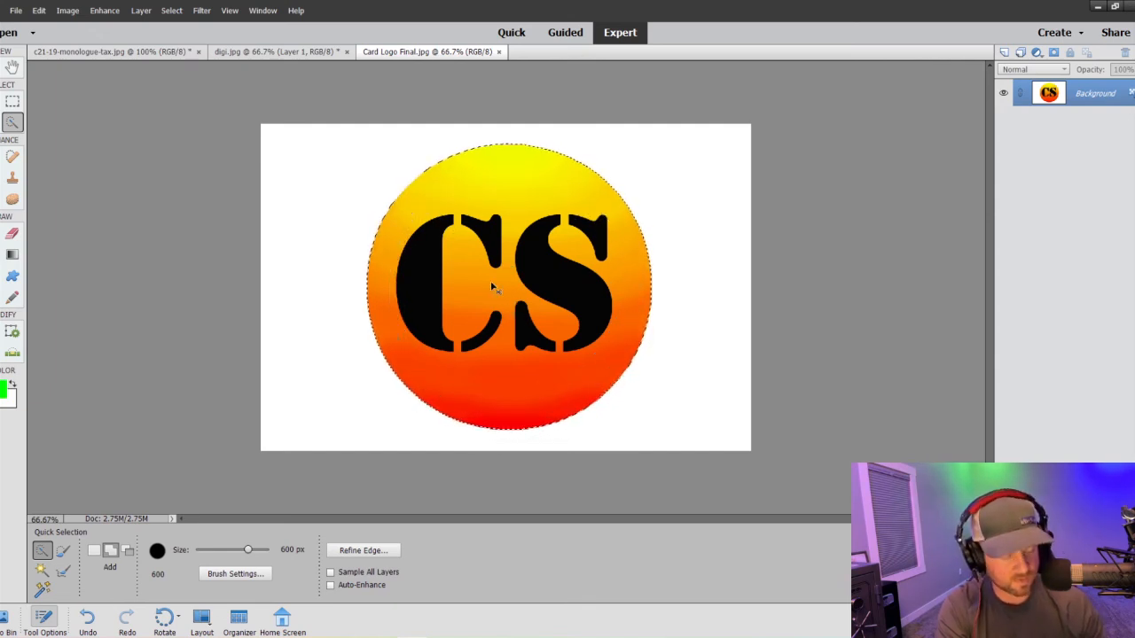
- Copy the selected CS logo and paste it into digi.jpg as a new layer above the text box layer
{"action": "left_click", "coordinate": [111, 52]}
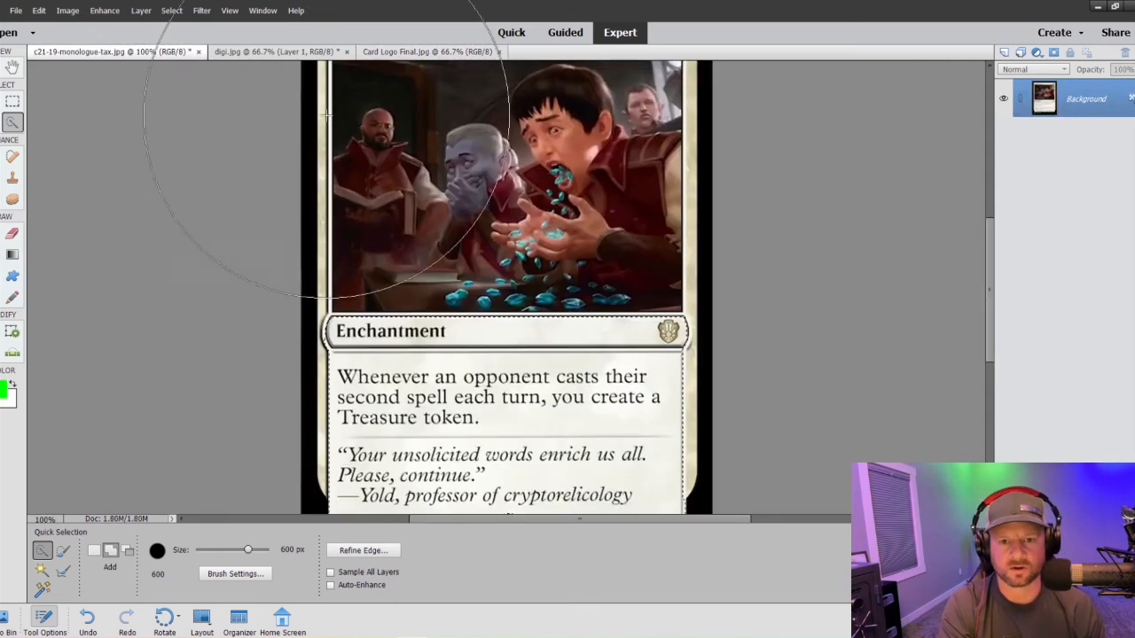
{"action": "left_click", "coordinate": [255, 53]}
{"action": "key", "text": "v"}
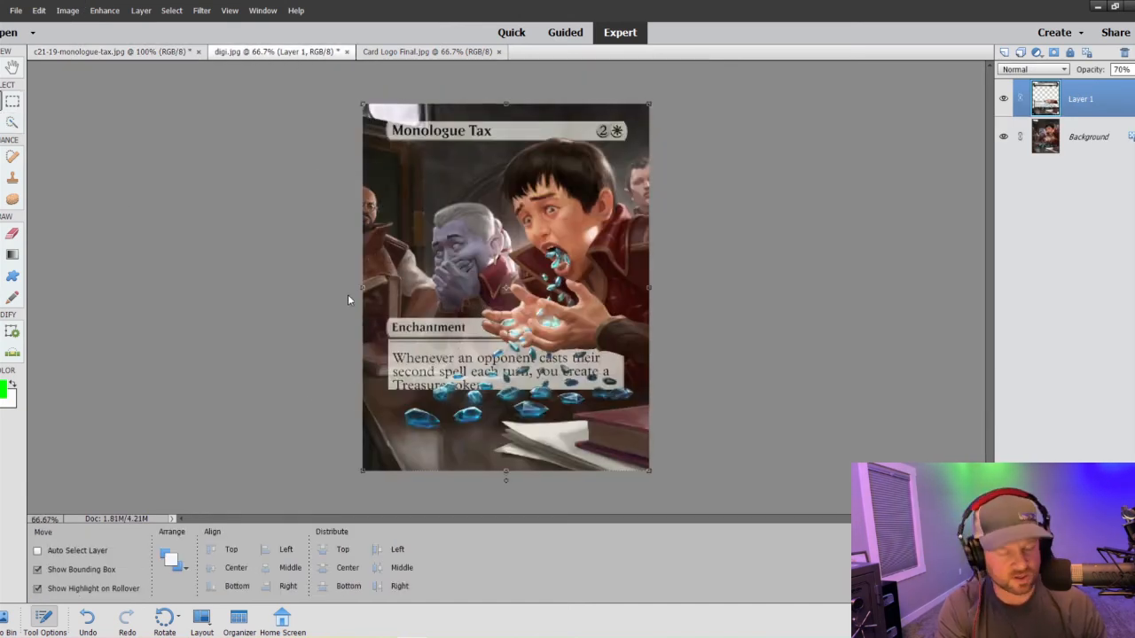
{"action": "key", "text": "ctrl+v"}
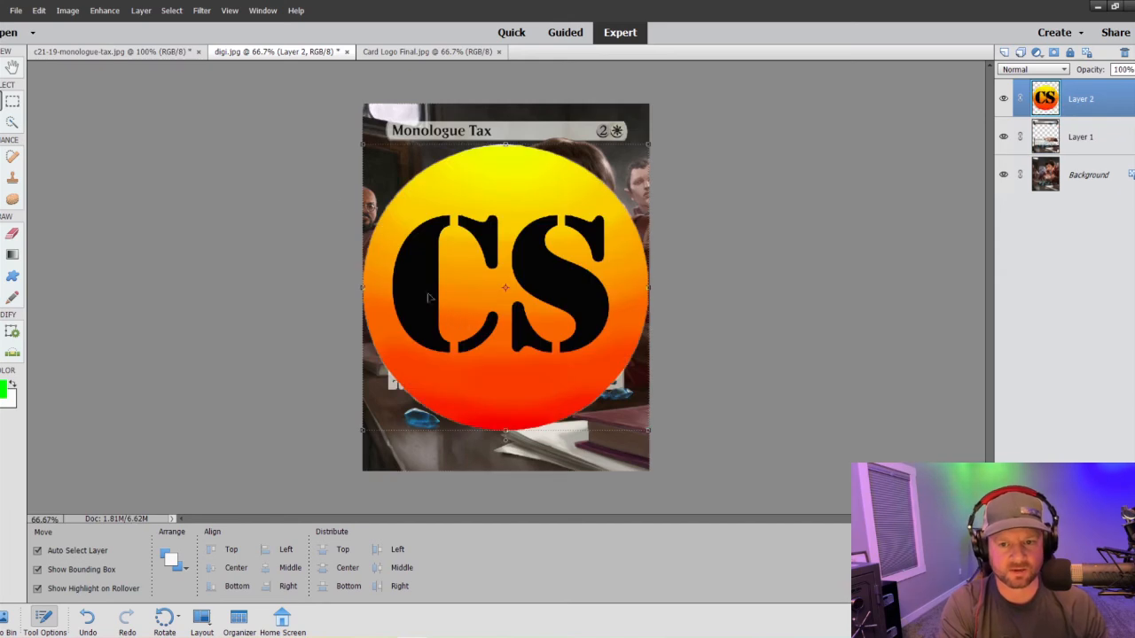
- Shrink the pasted CS logo proportionally to a tiny badge, place it on the leftmost large crystal, and apply the transformation
{"action": "left_click_drag", "start_coordinate": [363, 144], "coordinate": [419, 418]}
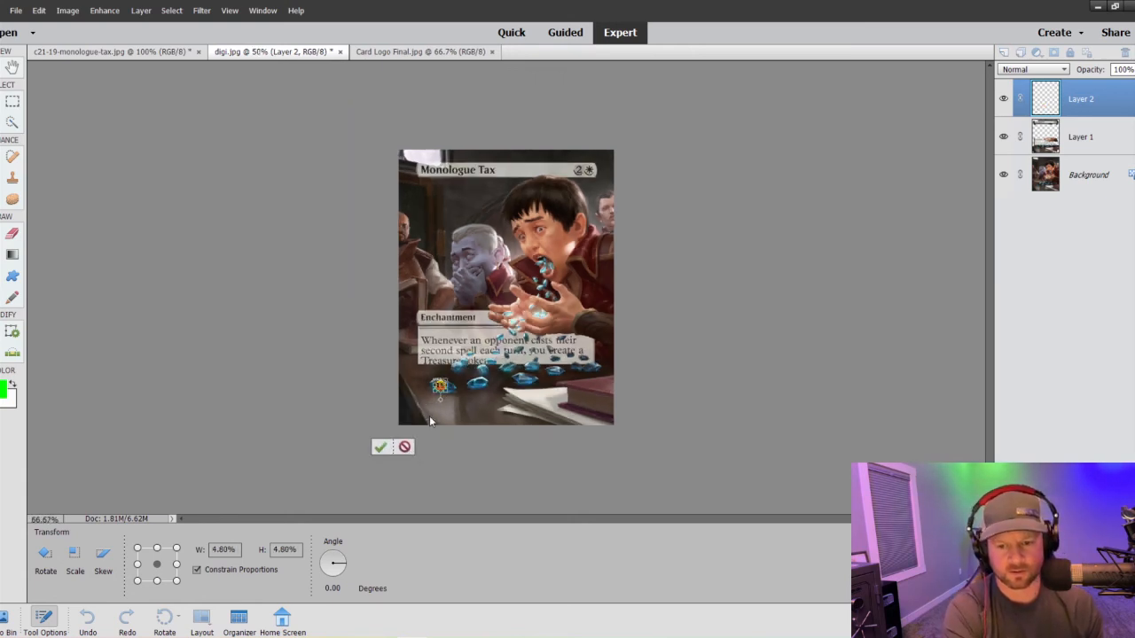
{"action": "key", "text": "ctrl+equal"}
{"action": "key", "text": "ctrl+equal"}
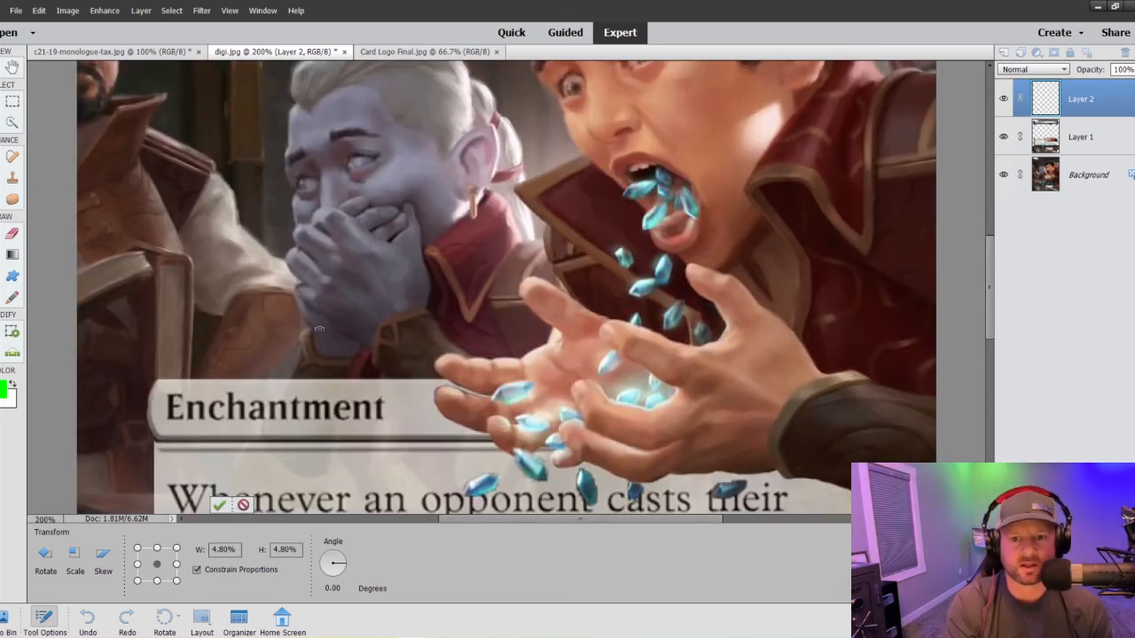
{"action": "scroll", "coordinate": [319, 329], "scroll_direction": "up", "scroll_amount": 2}
{"action": "scroll", "coordinate": [617, 314], "scroll_direction": "down", "scroll_amount": 8}
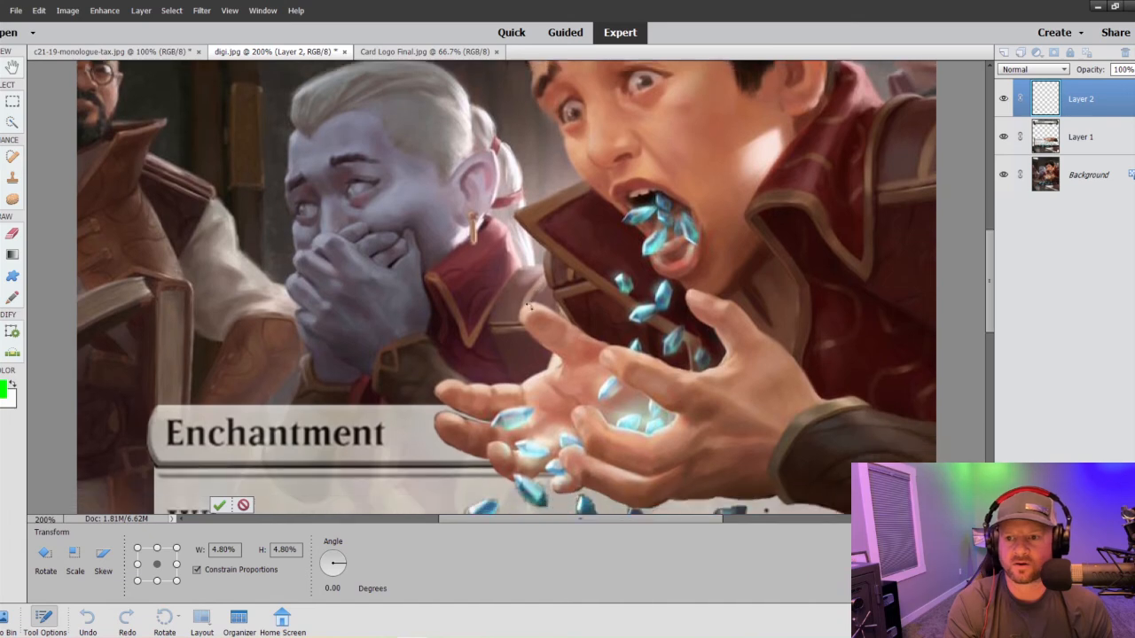
{"action": "scroll", "coordinate": [326, 319], "scroll_direction": "down", "scroll_amount": 4}
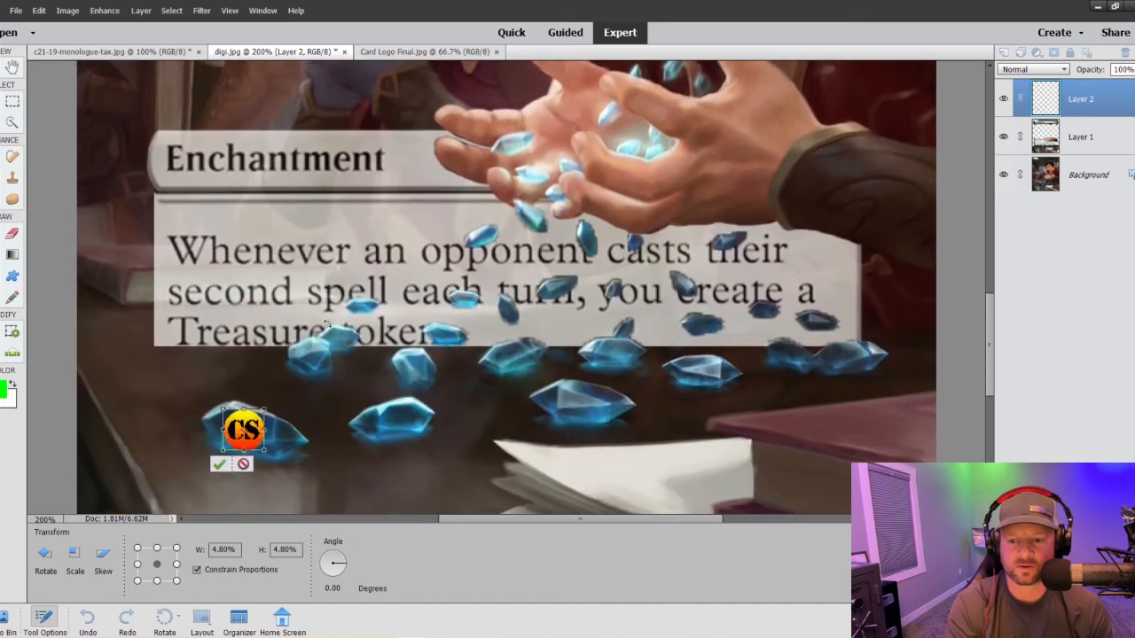
{"action": "mouse_move", "coordinate": [239, 435]}
{"action": "left_mouse_down"}
{"action": "mouse_move", "coordinate": [247, 424]}
{"action": "mouse_move", "coordinate": [342, 466]}
{"action": "mouse_move", "coordinate": [271, 425]}
{"action": "mouse_move", "coordinate": [248, 427]}
{"action": "mouse_move", "coordinate": [253, 435]}
{"action": "mouse_move", "coordinate": [246, 427]}
{"action": "mouse_move", "coordinate": [257, 426]}
{"action": "mouse_move", "coordinate": [239, 424]}
{"action": "left_mouse_up"}
{"action": "left_click", "coordinate": [282, 457]}
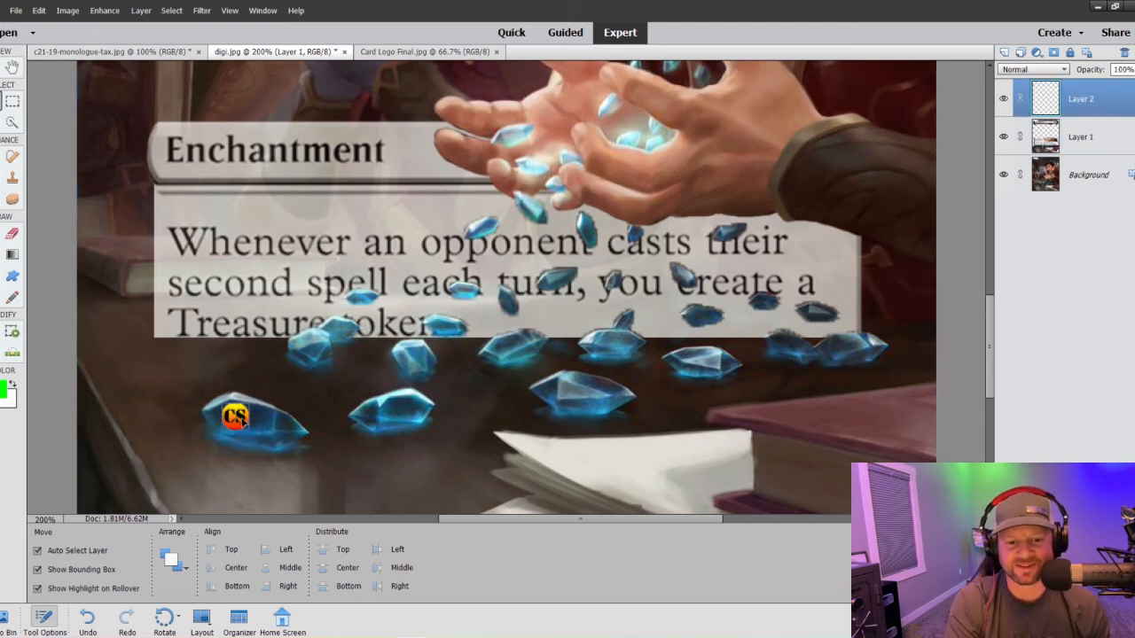
{"action": "left_click_drag", "start_coordinate": [243, 421], "coordinate": [241, 420]}
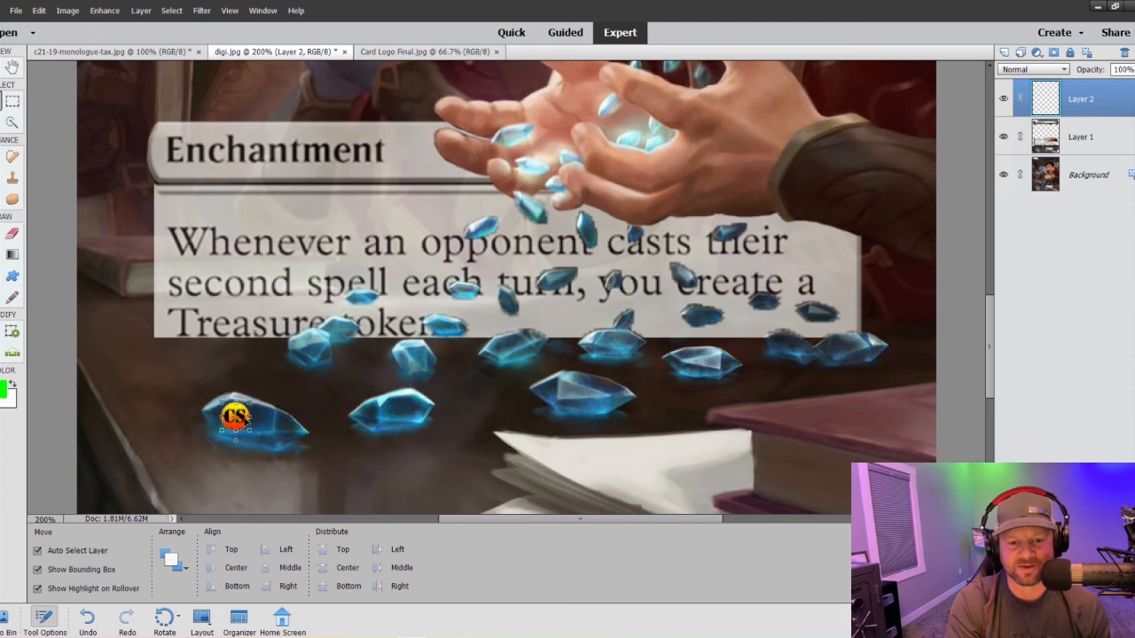
{"action": "left_click", "coordinate": [348, 461]}
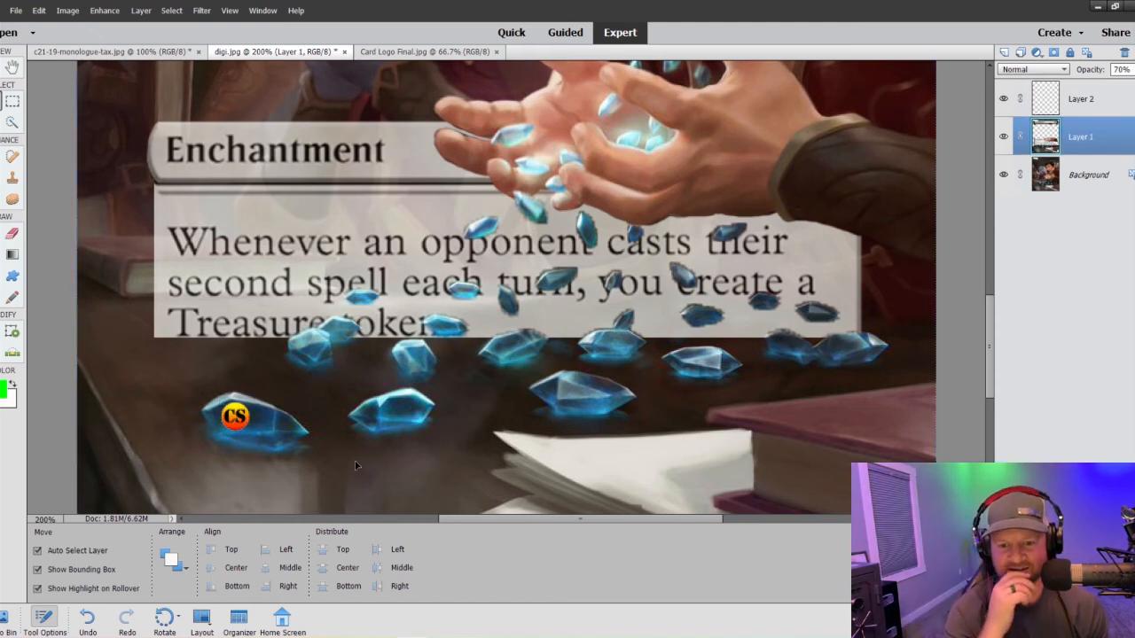
- Move the CS logo onto the second large crystal from the left, rotate it about -14°, skew and rescale it to fit, and apply
{"action": "left_click_drag", "start_coordinate": [229, 422], "coordinate": [403, 404]}
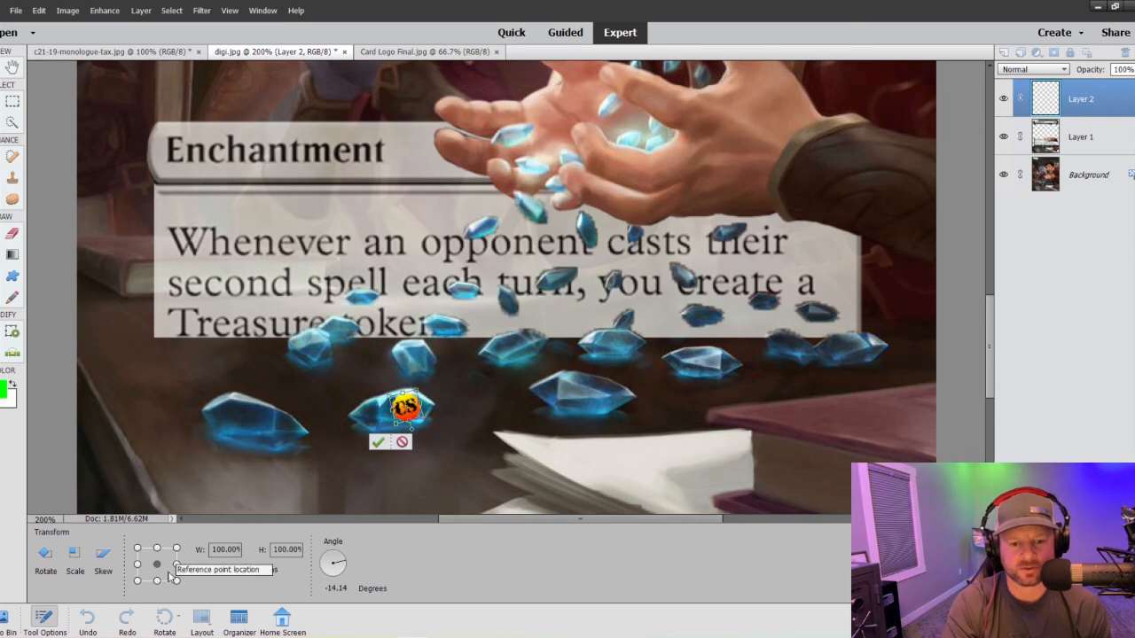
{"action": "left_click", "coordinate": [137, 580]}
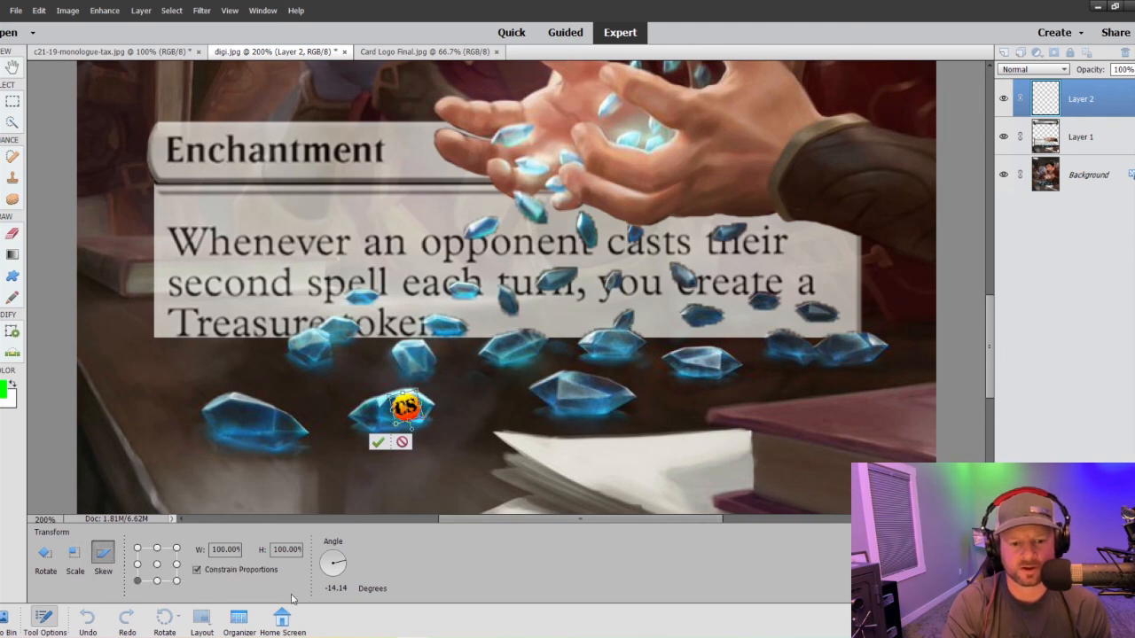
{"action": "mouse_move", "coordinate": [396, 426]}
{"action": "left_mouse_down"}
{"action": "mouse_move", "coordinate": [421, 427]}
{"action": "mouse_move", "coordinate": [391, 436]}
{"action": "left_mouse_up"}
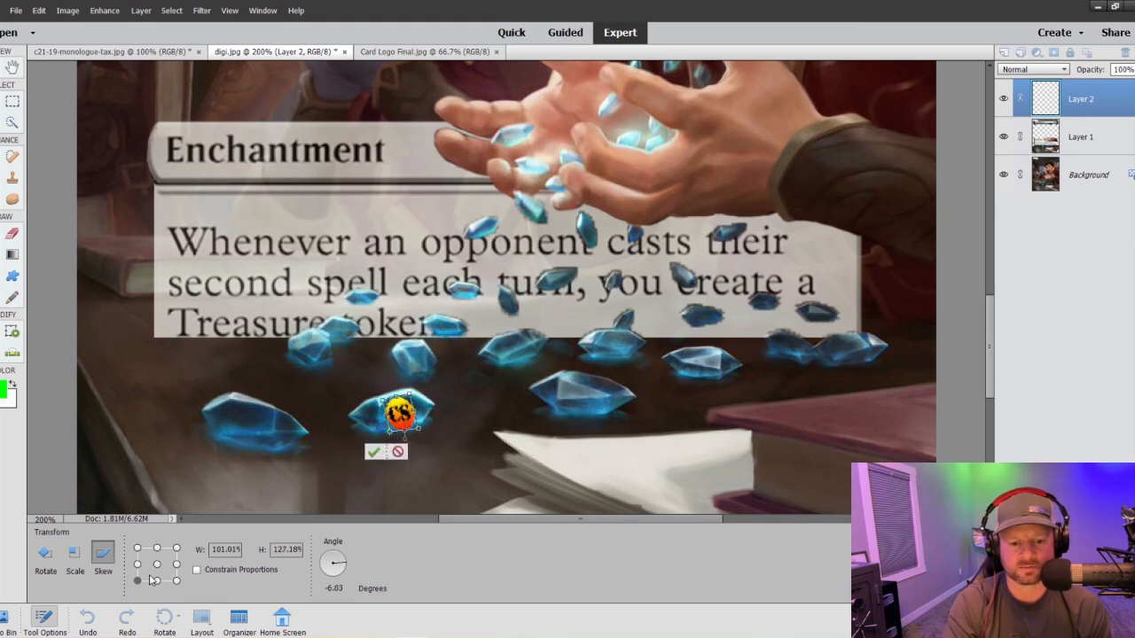
{"action": "left_click", "coordinate": [74, 552]}
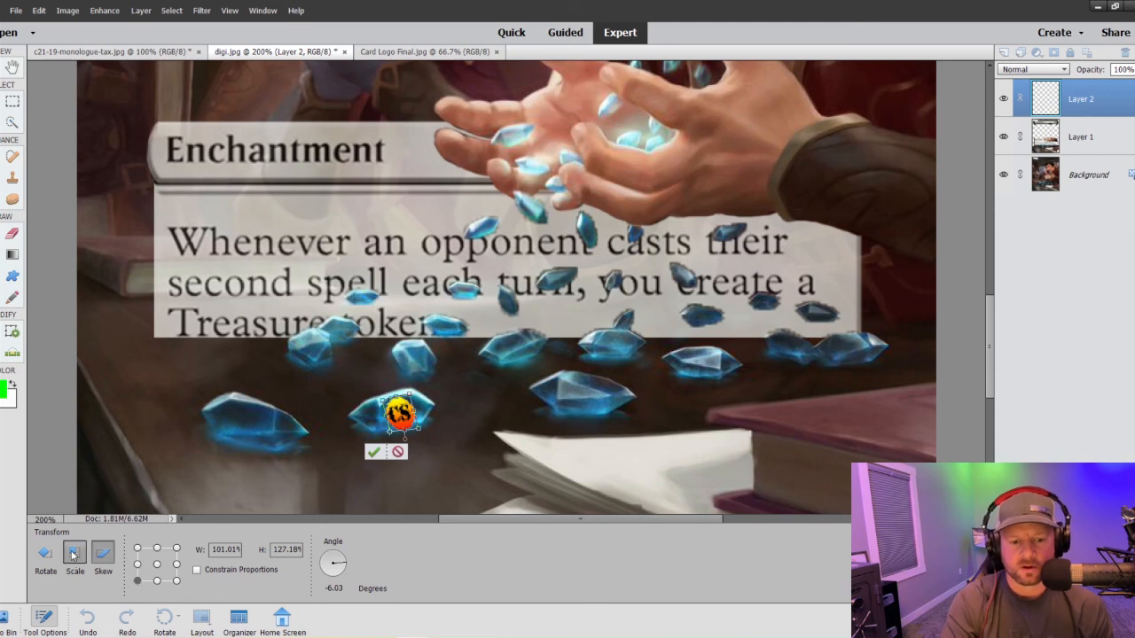
{"action": "left_click_drag", "start_coordinate": [421, 428], "coordinate": [406, 407]}
{"action": "left_click", "coordinate": [376, 442]}
{"action": "left_click", "coordinate": [474, 459]}
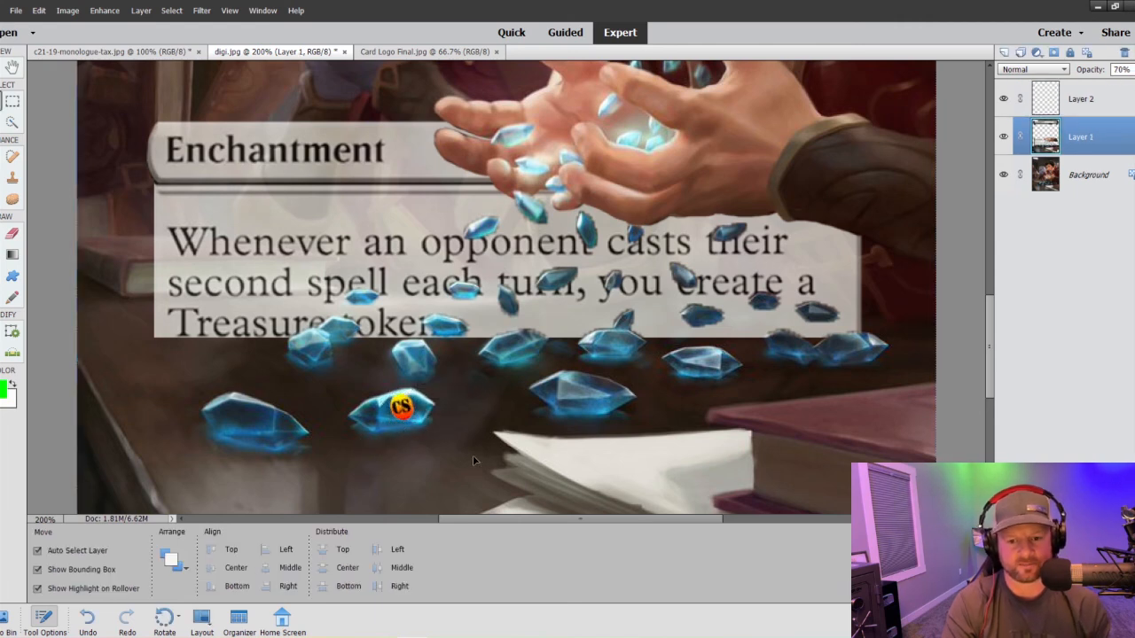
- Set the opacity of the CS logo's layer, Layer 2, to 48% and check the whole card
{"action": "left_click", "coordinate": [1089, 98]}
{"action": "left_click", "coordinate": [1127, 69]}
{"action": "left_click_drag", "start_coordinate": [1127, 84], "coordinate": [1106, 88]}
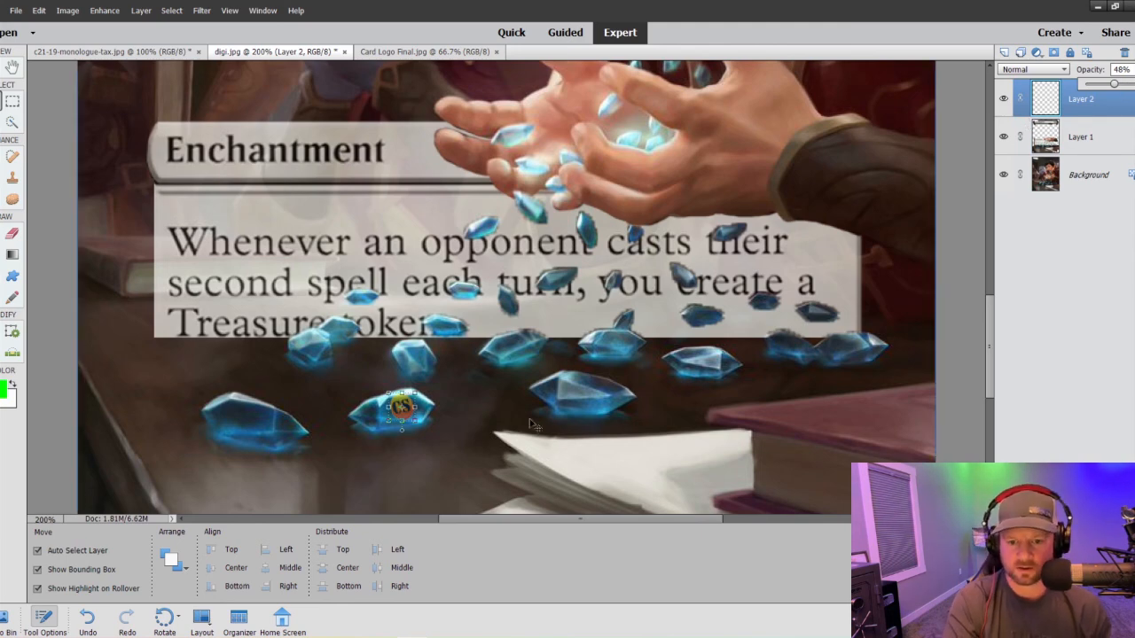
{"action": "left_click", "coordinate": [493, 416]}
{"action": "key", "text": "ctrl+minus"}
{"action": "key", "text": "ctrl+minus"}
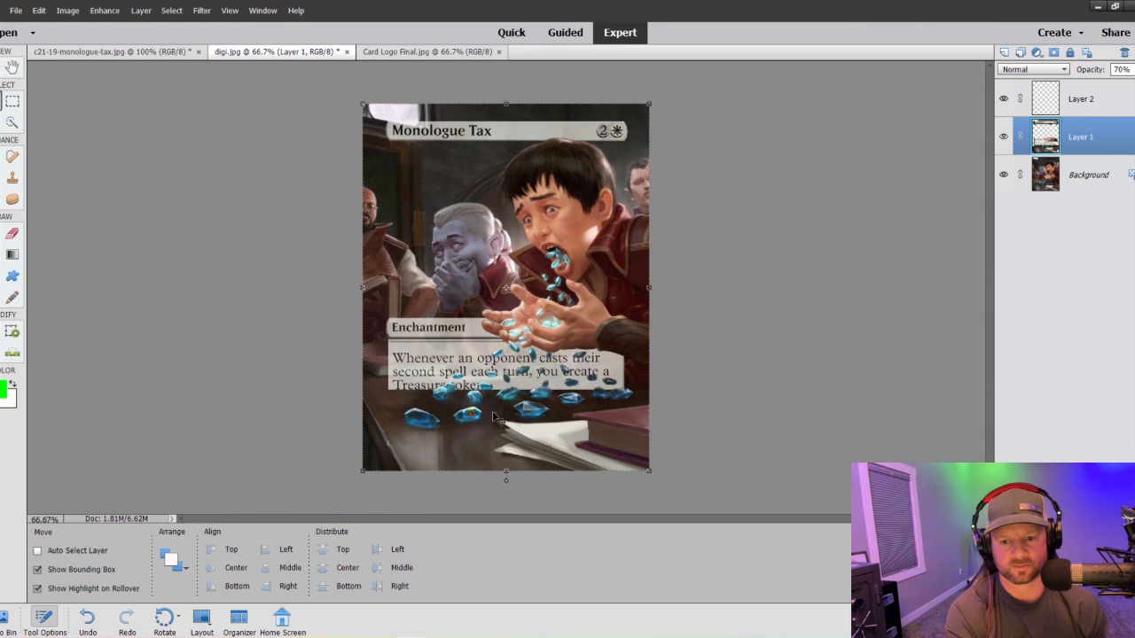
{"action": "key", "text": "ctrl+minus"}
{"action": "key", "text": "ctrl+plus"}
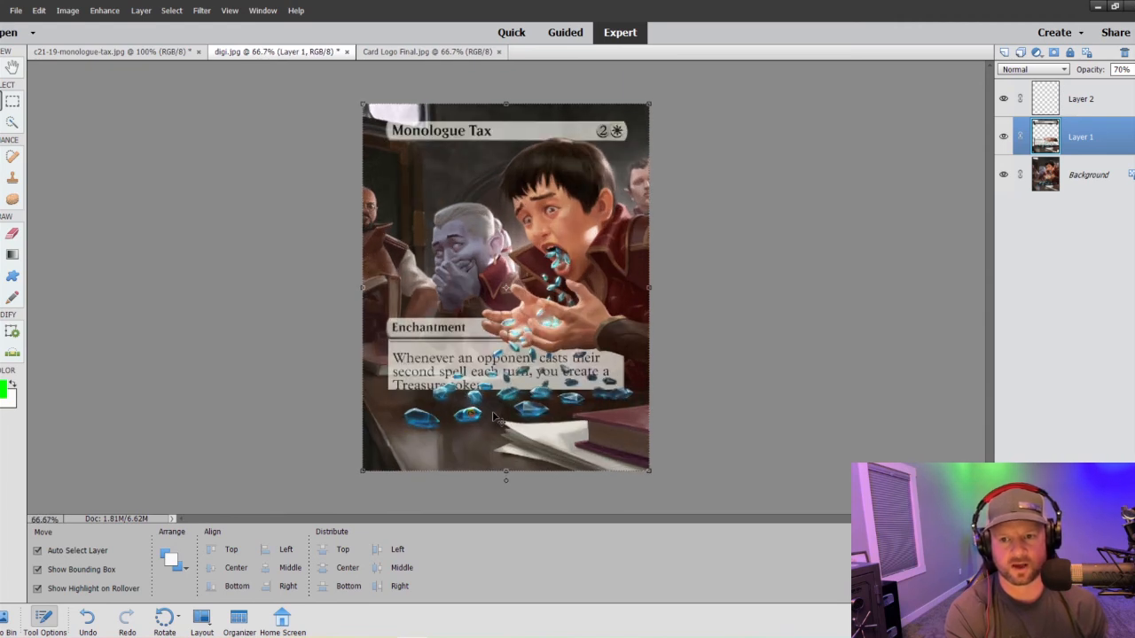